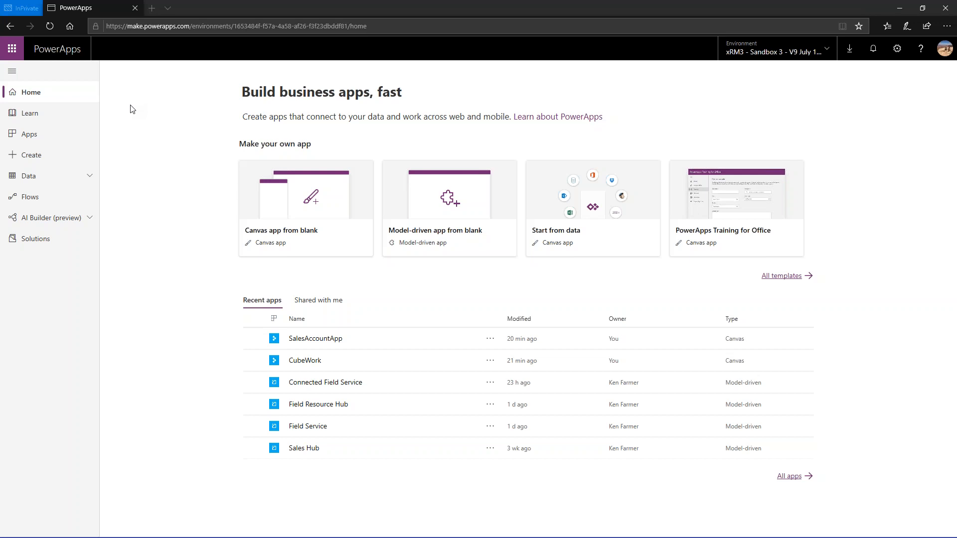
# - Start a new canvas app from Dynamics 365 data using the phone layout
pyautogui.click(55, 135)
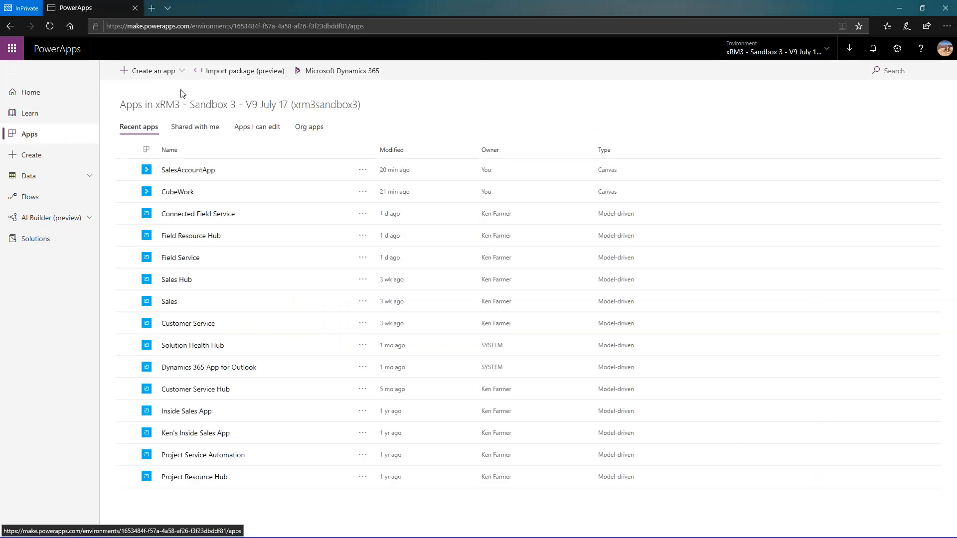
pyautogui.click(183, 75)
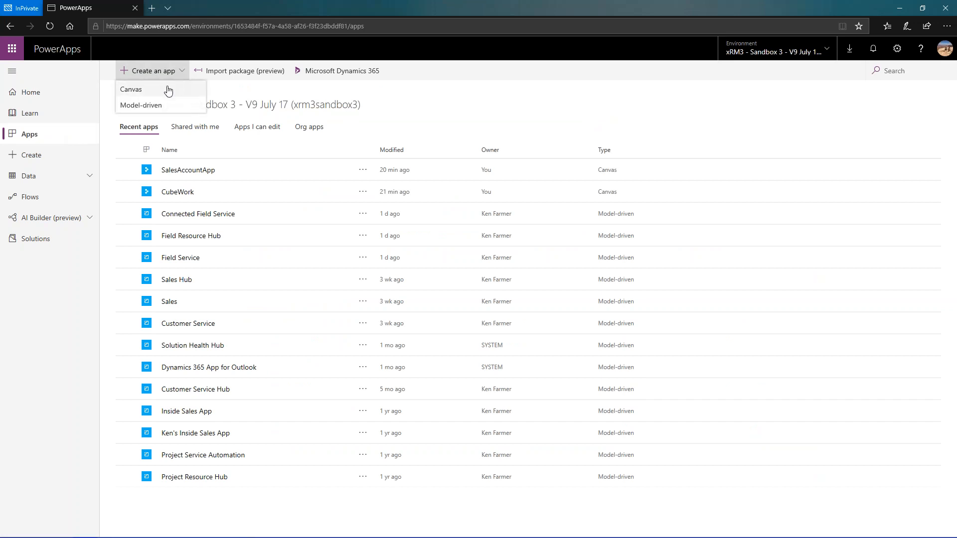
pyautogui.click(166, 94)
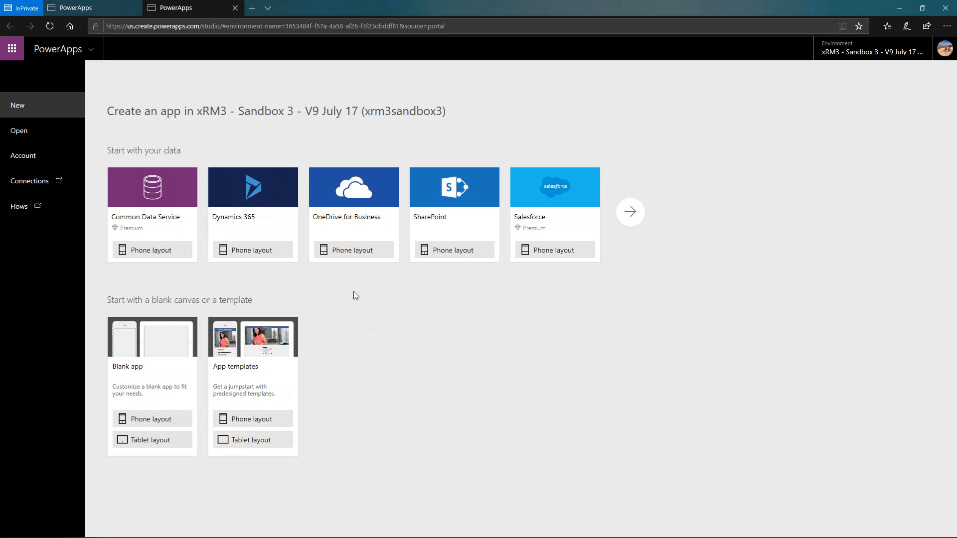
pyautogui.click(262, 254)
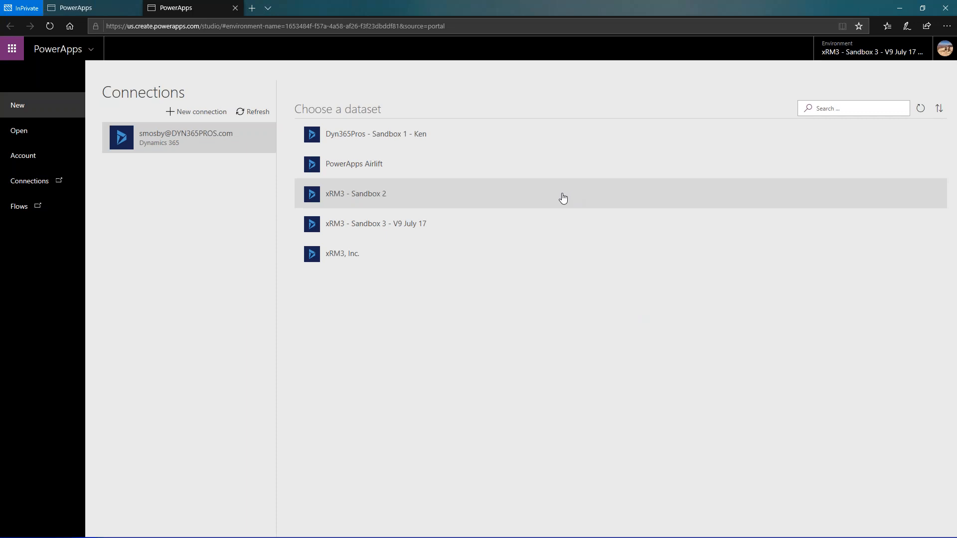
# - Connect the app to the Accounts table in the xRM3 - Sandbox 3 - V9 July 17 dataset and skip the welcome message
pyautogui.click(516, 230)
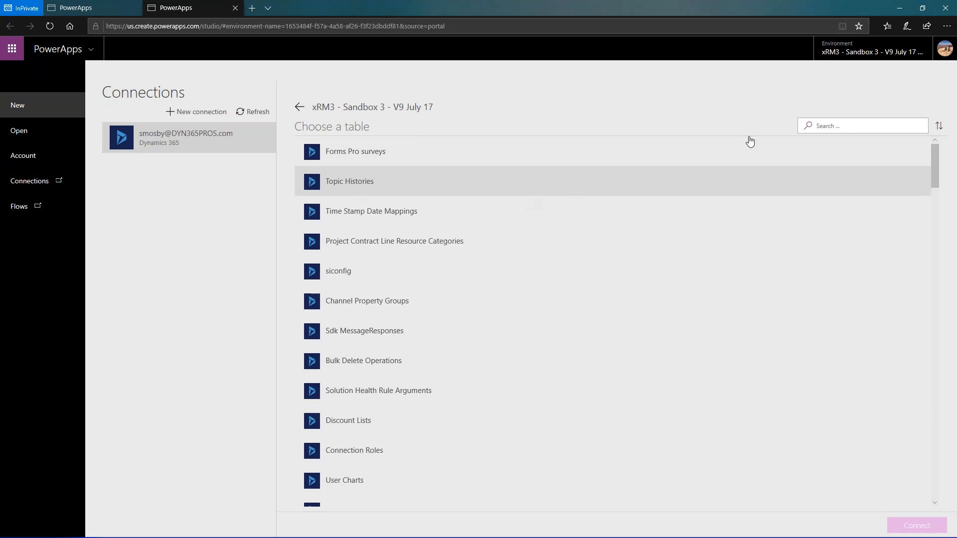
pyautogui.click(863, 129)
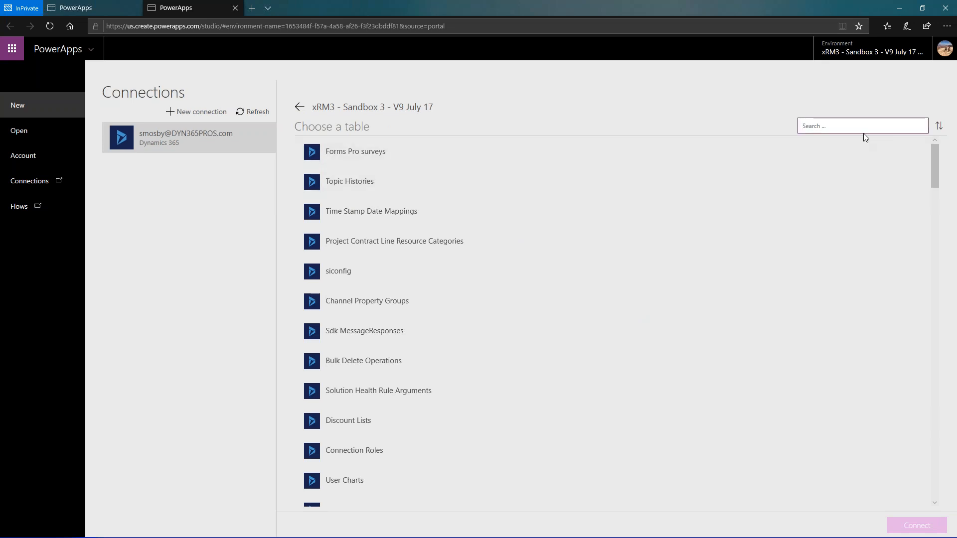
pyautogui.write('Accou')
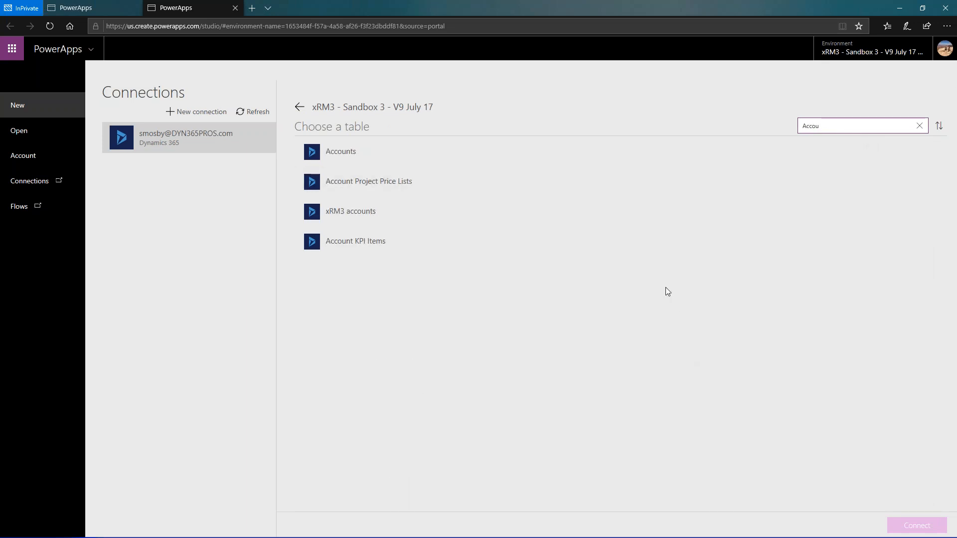
pyautogui.click(474, 155)
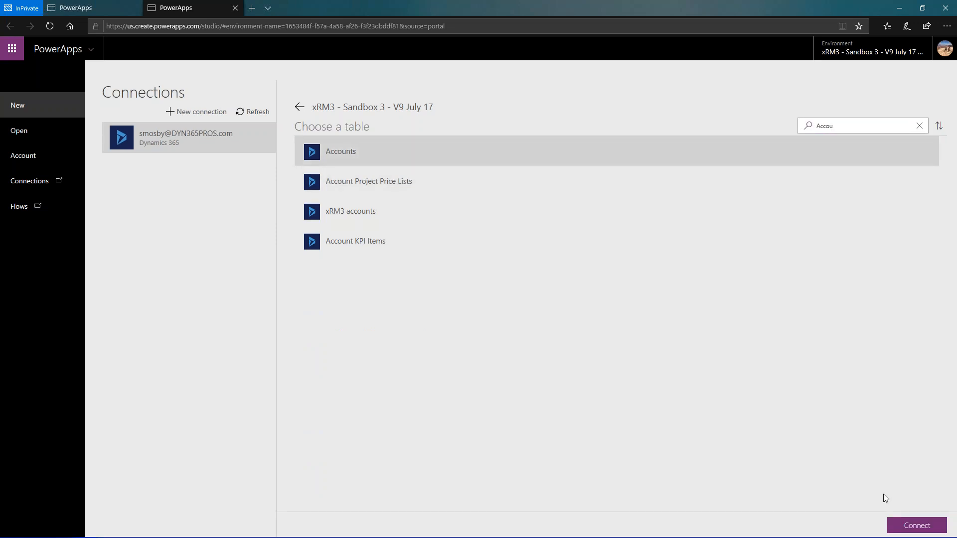
pyautogui.click(912, 525)
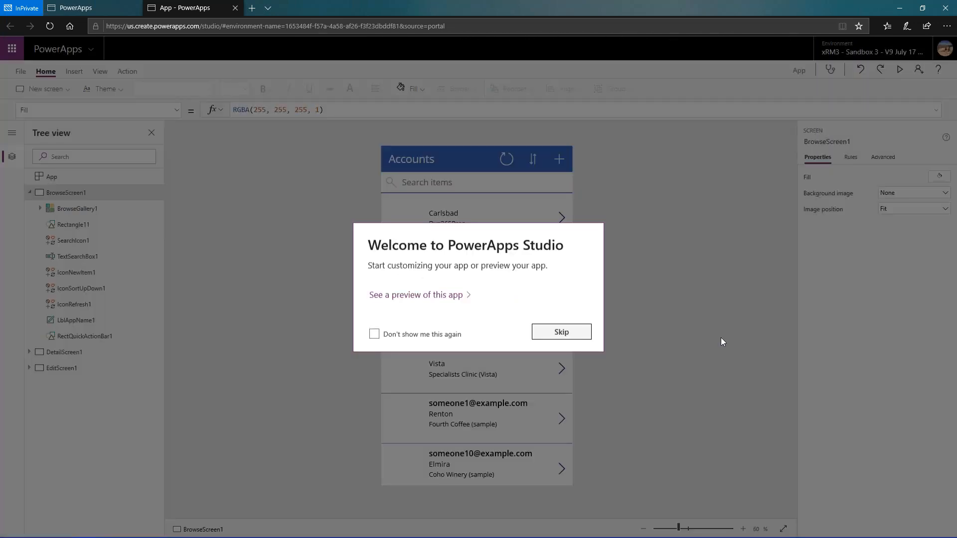
pyautogui.click(590, 332)
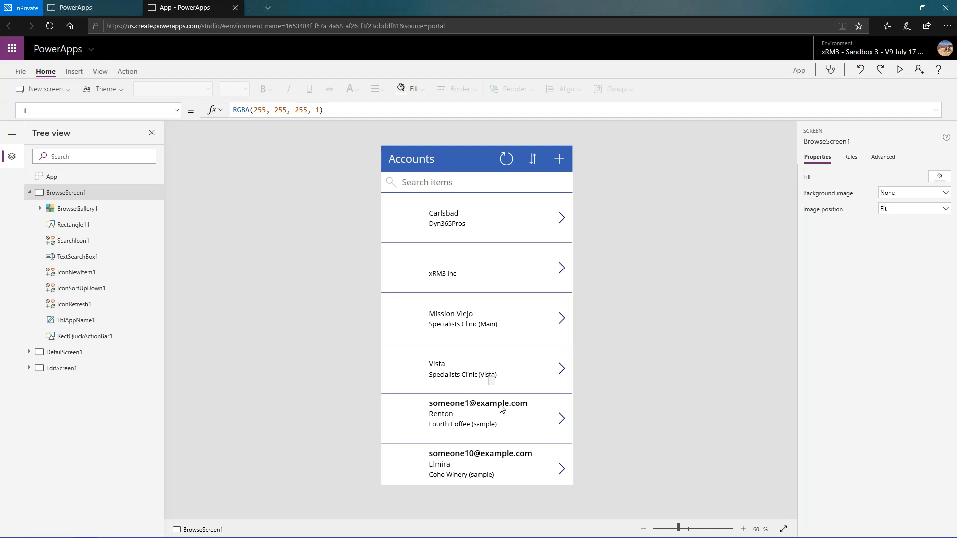
# - Preview the app, examining the account list and the La Vergne Fourth Coffee (sample) record's details and edit form, and return to the editor
pyautogui.click(900, 71)
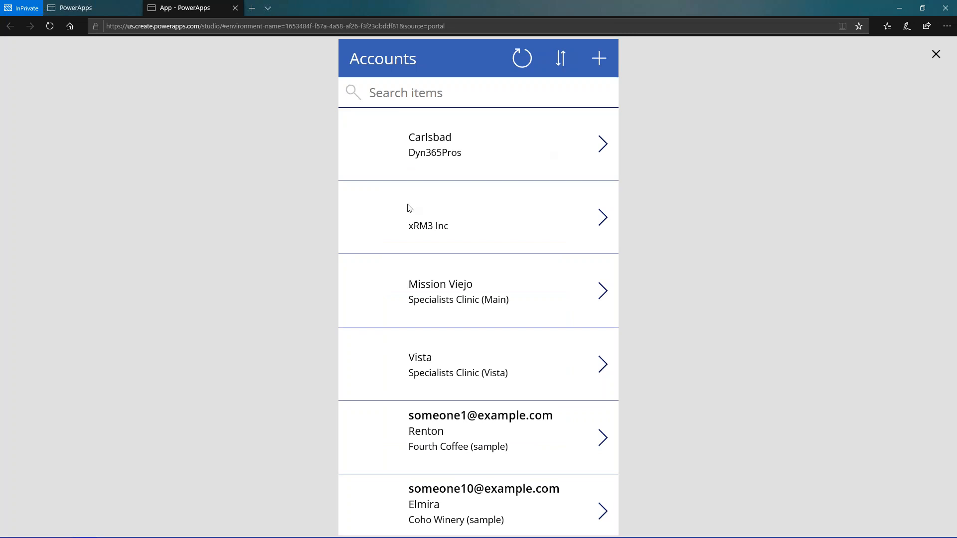
pyautogui.scroll(-10, 430, 227)
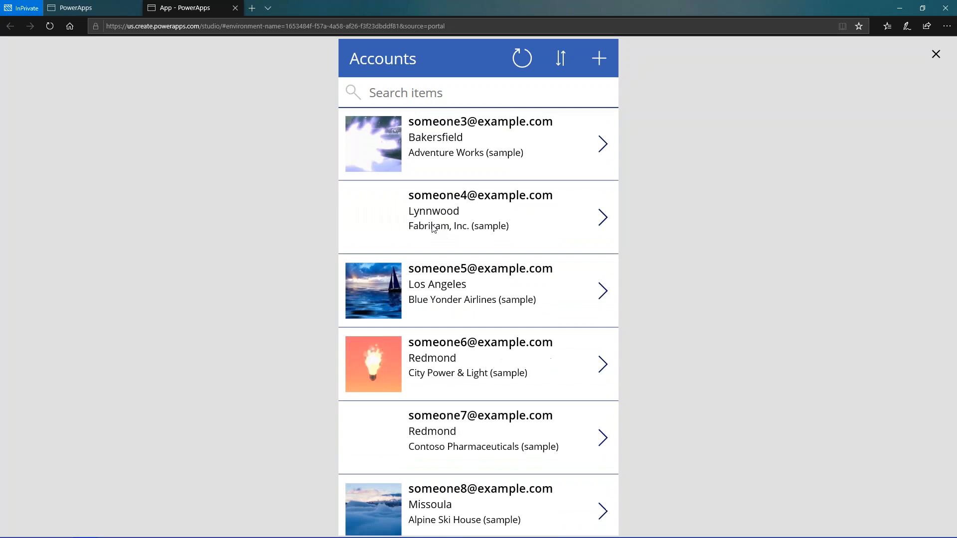
pyautogui.scroll(-8, 434, 228)
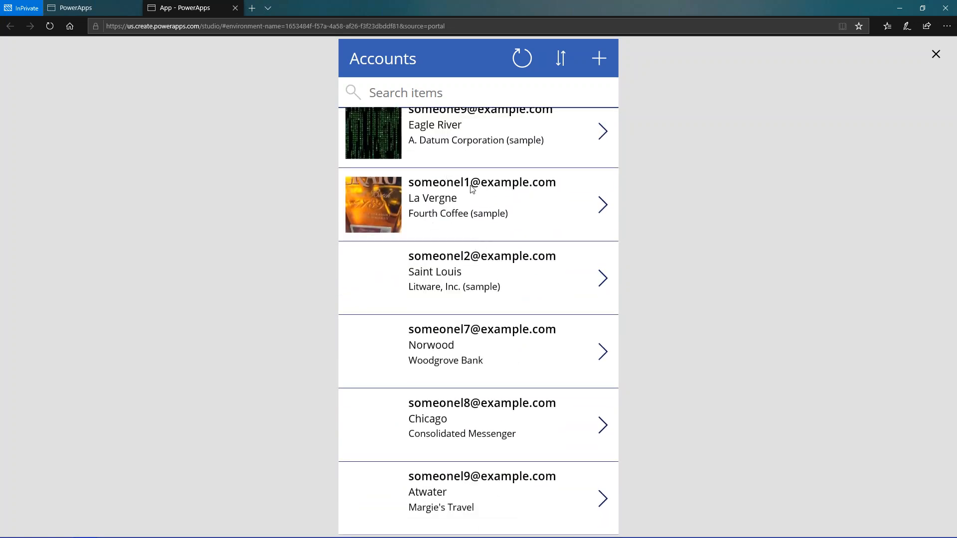
pyautogui.click(604, 209)
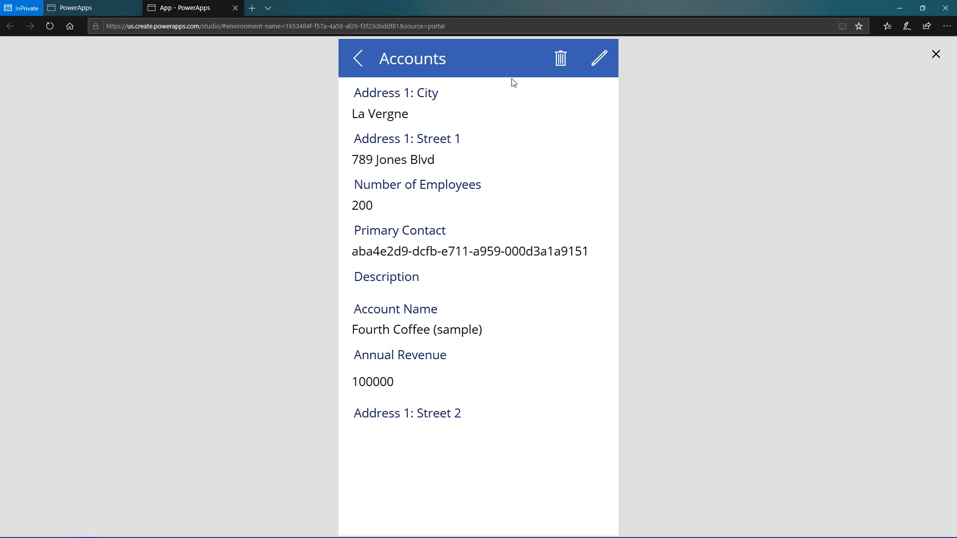
pyautogui.click(599, 60)
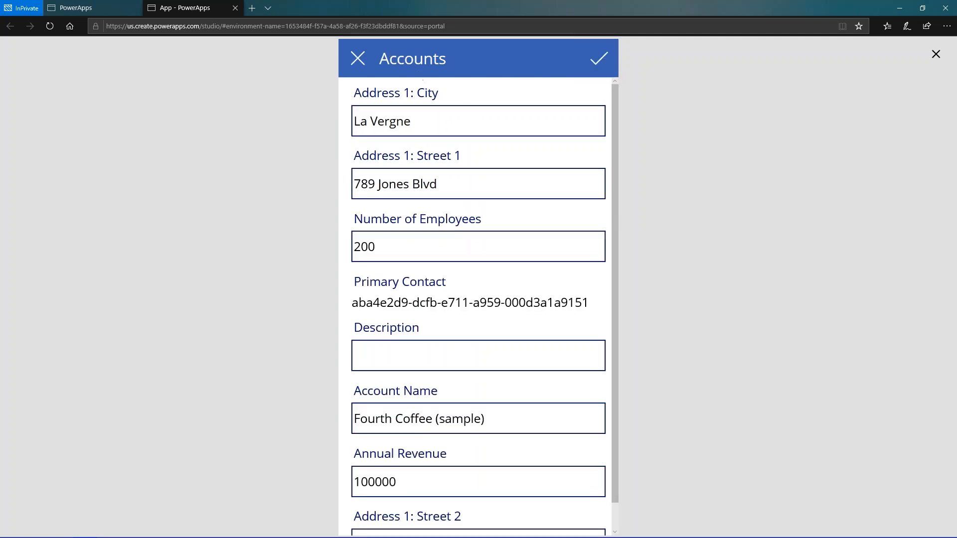
pyautogui.click(351, 63)
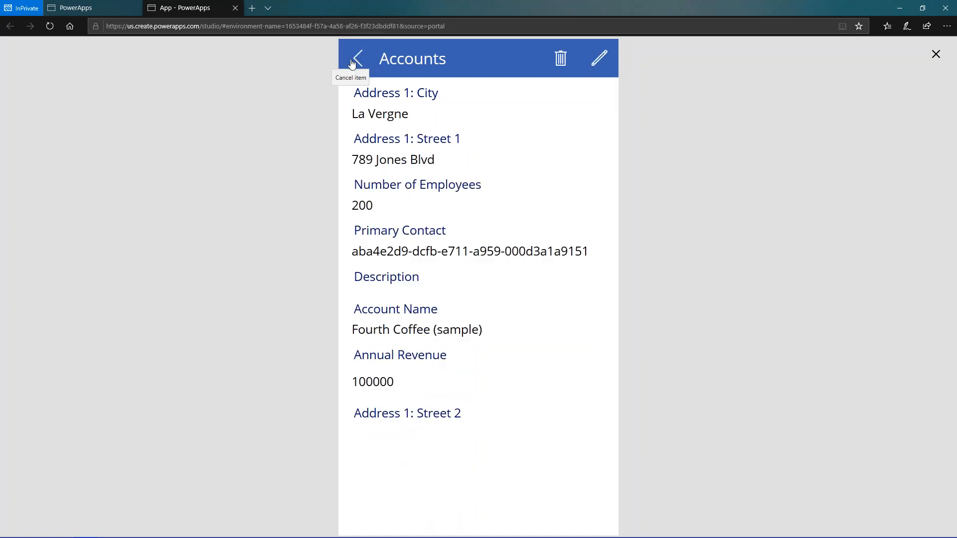
pyautogui.click(351, 62)
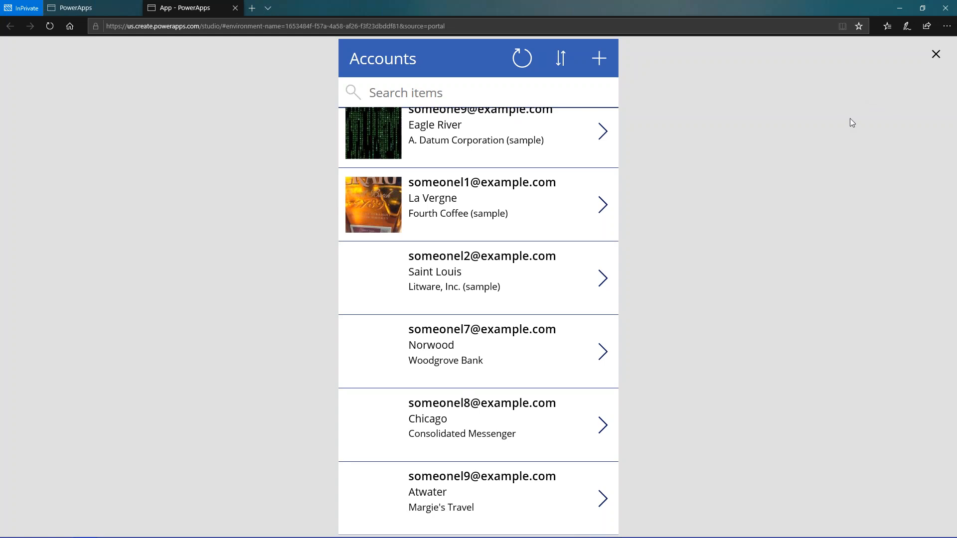
pyautogui.click(936, 55)
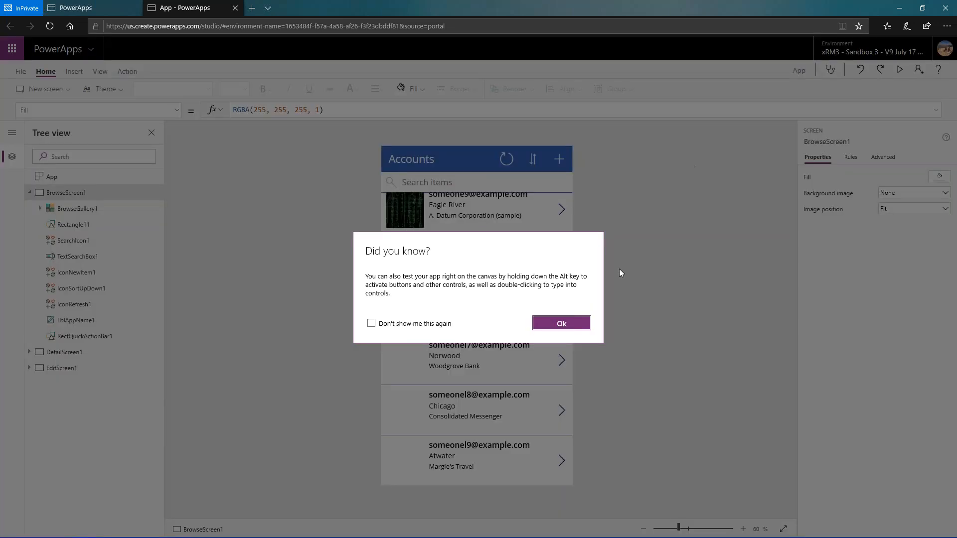
pyautogui.click(561, 323)
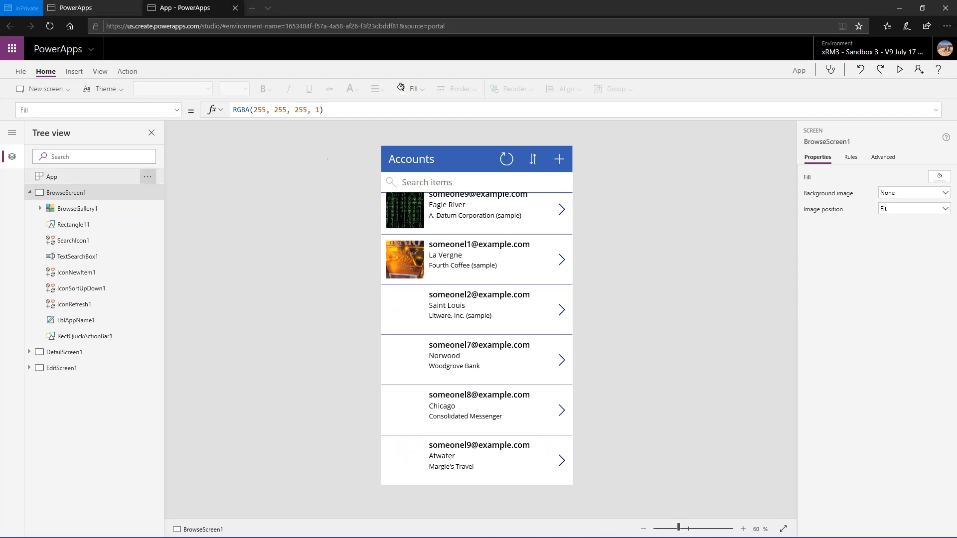
# - Set the Title1 field of BrowseGallery1 to Account Name
pyautogui.click(75, 209)
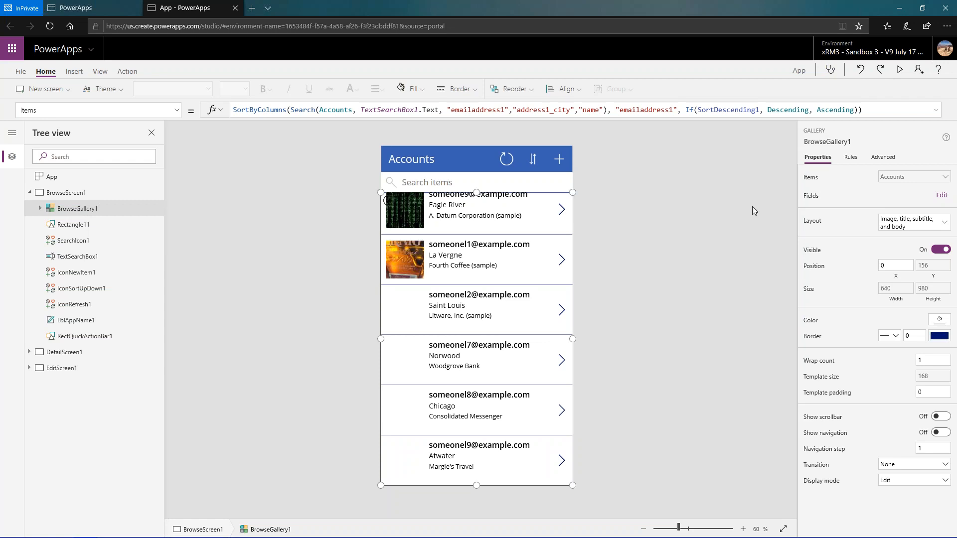
pyautogui.click(940, 197)
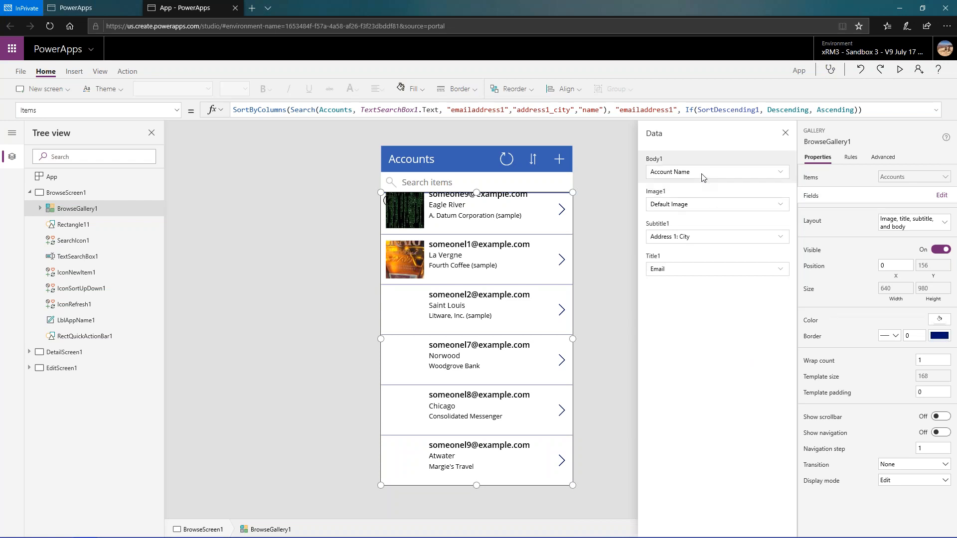
pyautogui.click(780, 272)
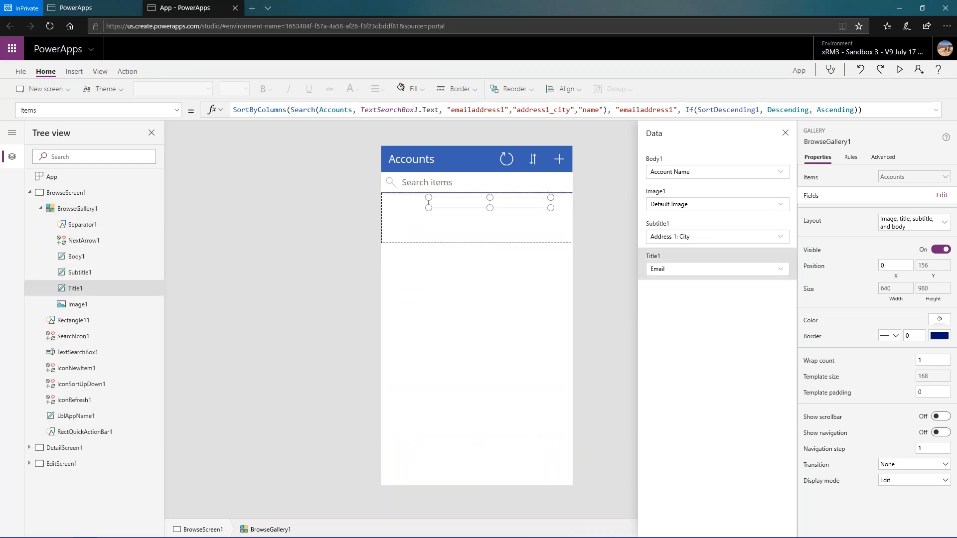
pyautogui.click(780, 272)
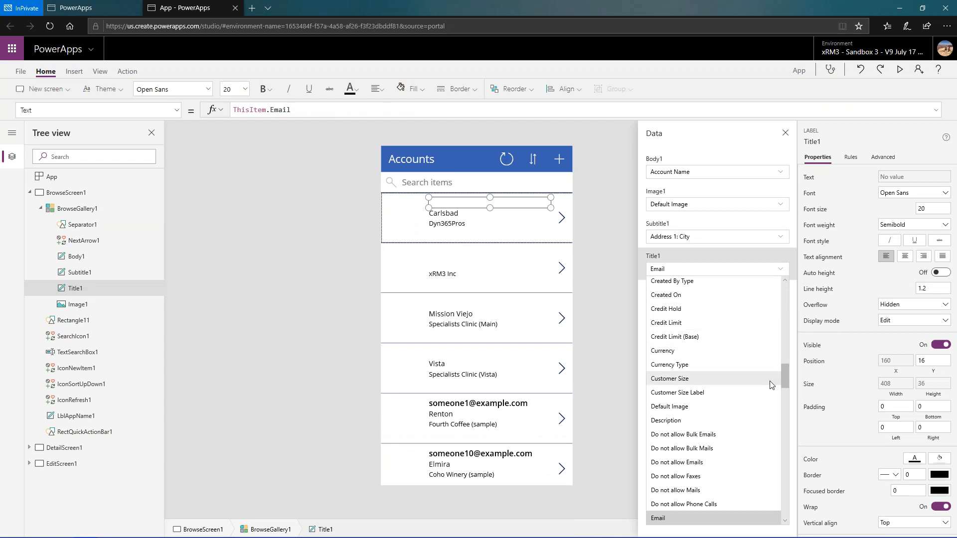
pyautogui.scroll(-2, 770, 382)
pyautogui.scroll(10, 765, 369)
pyautogui.scroll(10, 758, 359)
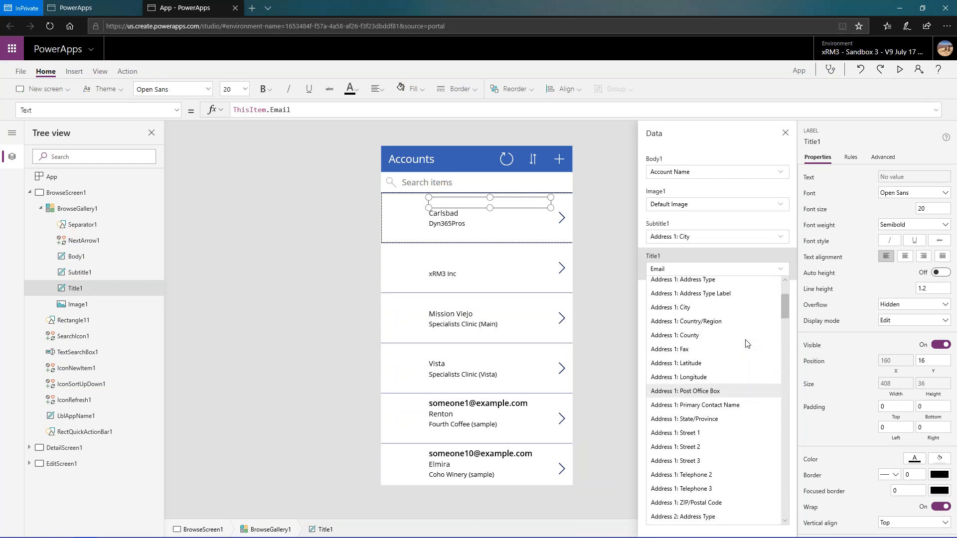
pyautogui.scroll(3, 747, 344)
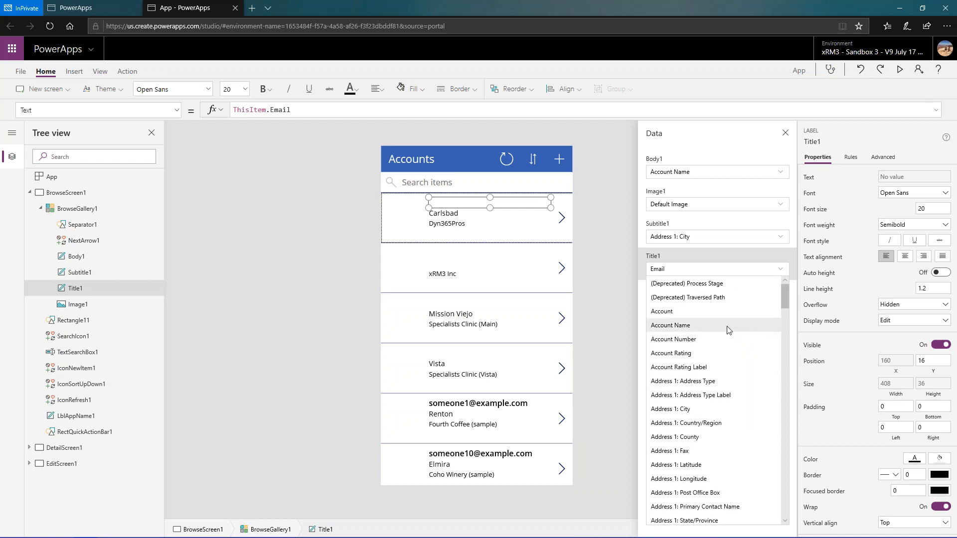
pyautogui.click(727, 325)
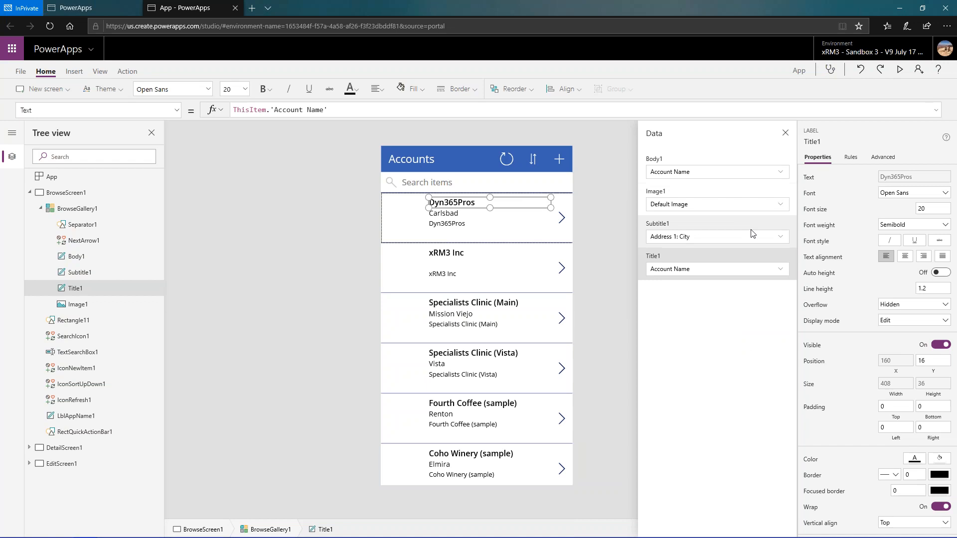
# - Set the gallery's Subtitle1 field to Main Phone
pyautogui.click(781, 238)
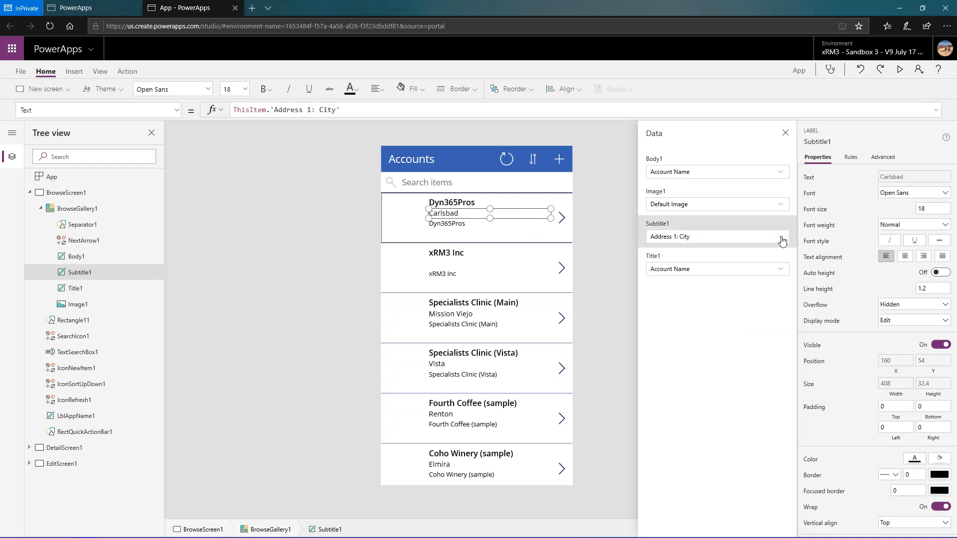
pyautogui.click(782, 239)
pyautogui.scroll(-5, 759, 306)
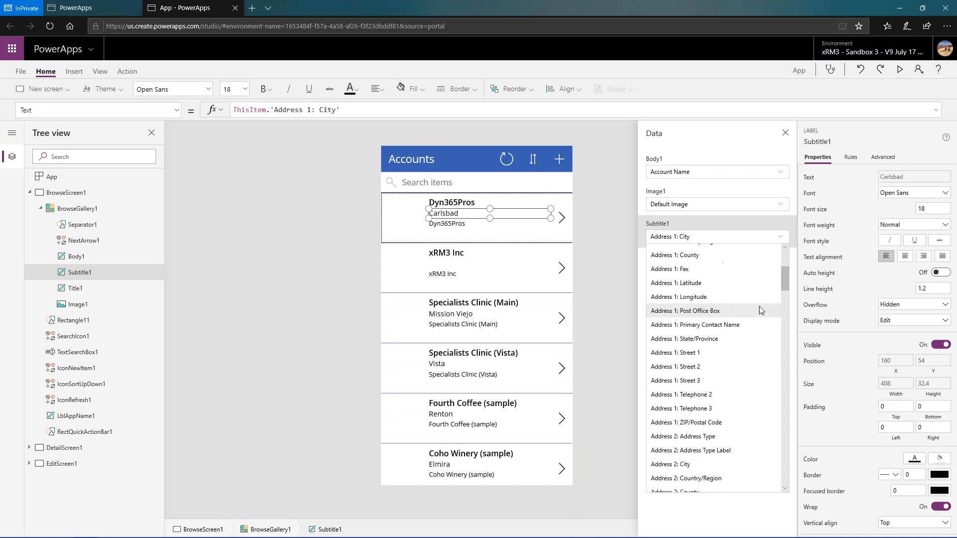
pyautogui.scroll(-12, 760, 312)
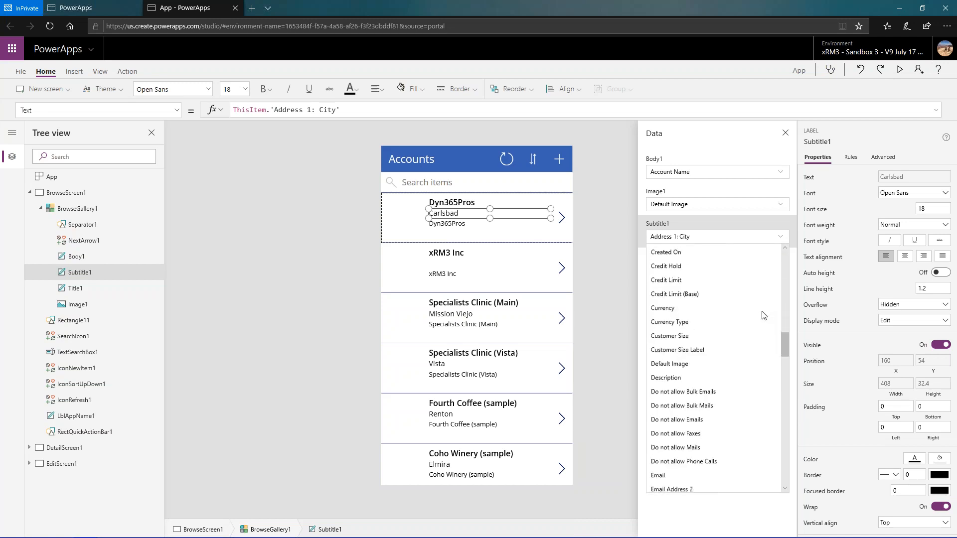
pyautogui.scroll(-3, 766, 317)
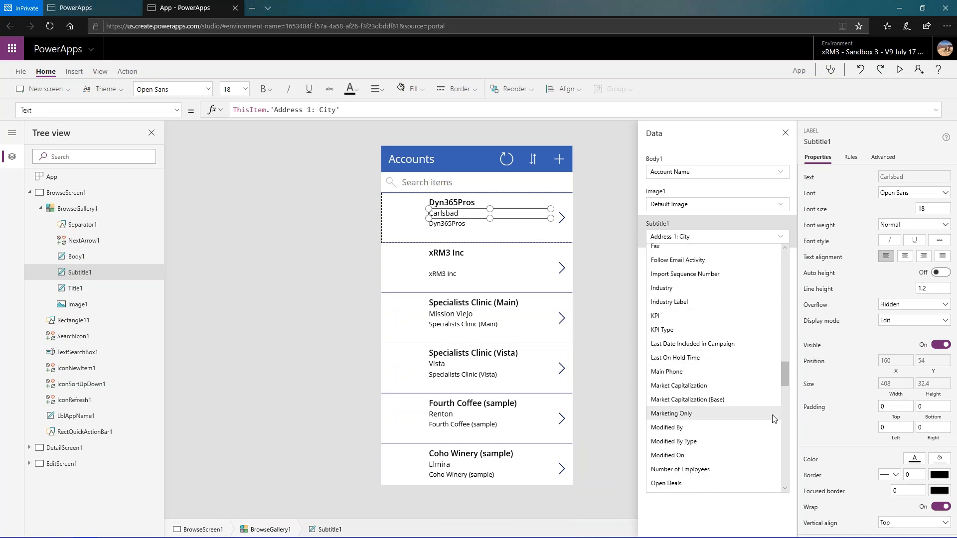
pyautogui.click(752, 370)
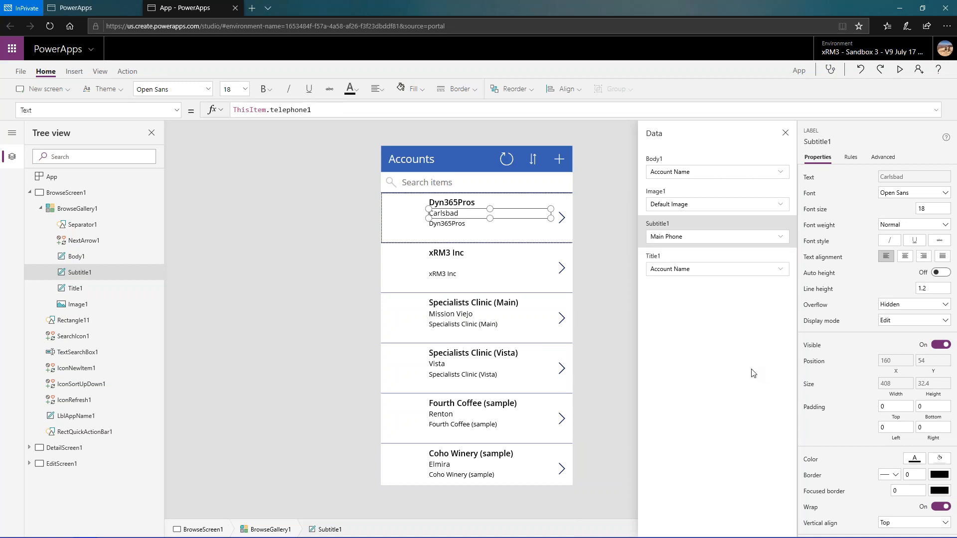
# - Set the gallery's Body1 field to Address 1: Street 1
pyautogui.click(781, 173)
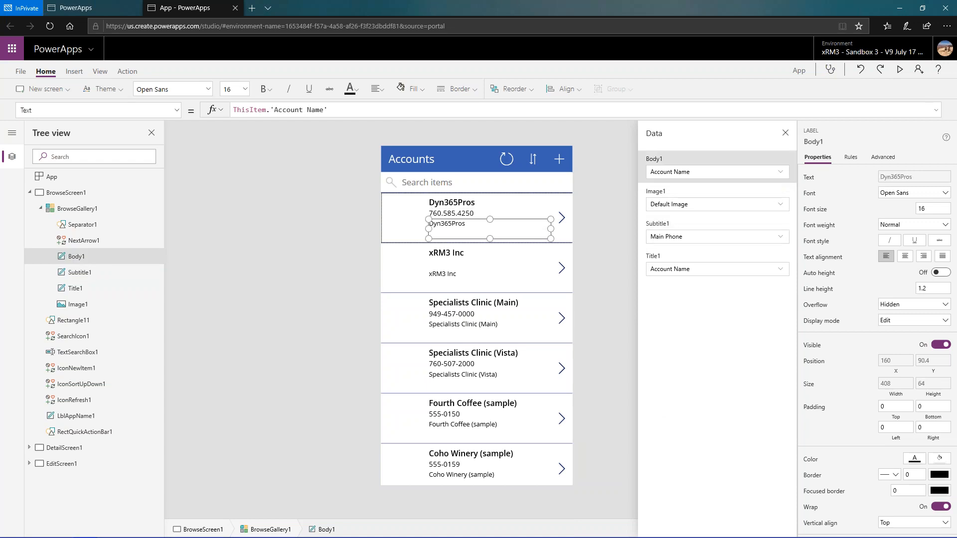
pyautogui.click(781, 172)
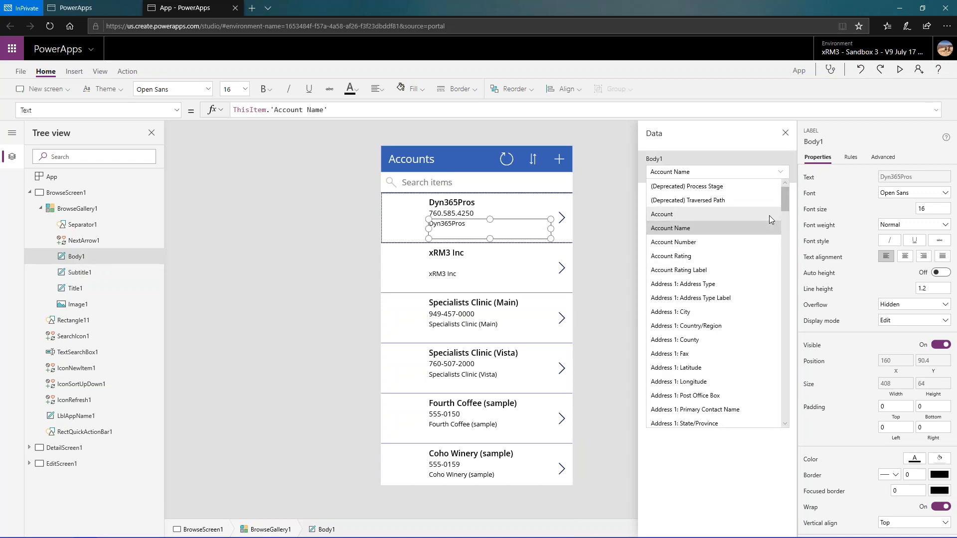
pyautogui.scroll(-3, 767, 277)
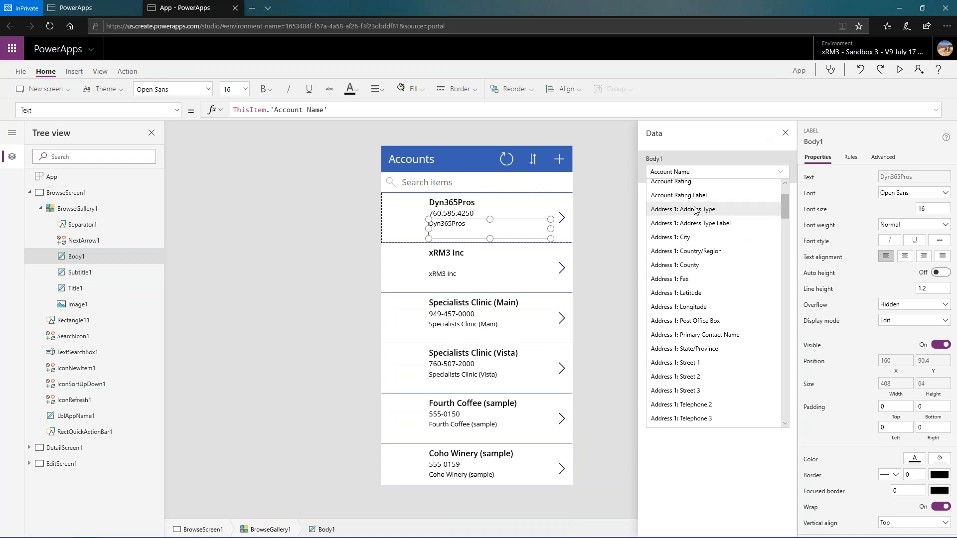
pyautogui.scroll(-3, 718, 404)
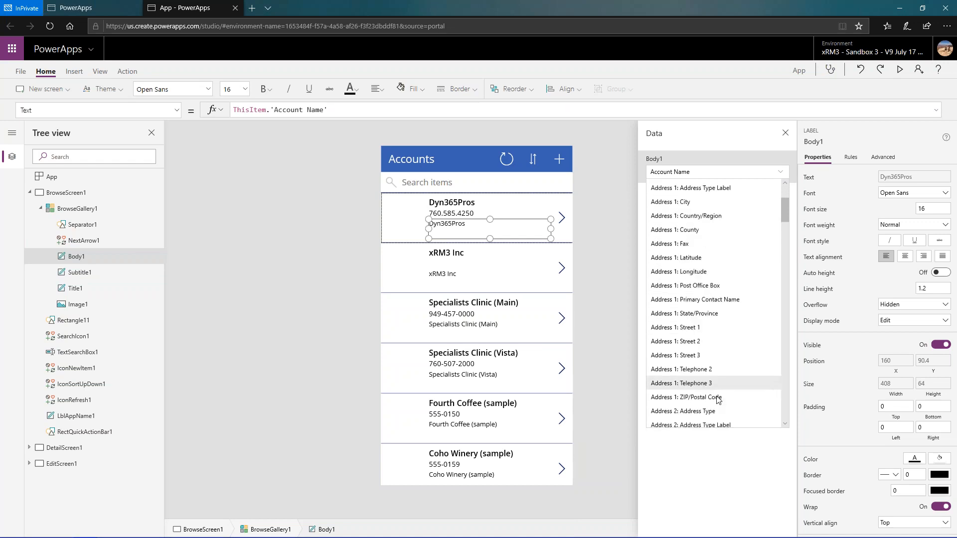
pyautogui.scroll(3, 721, 389)
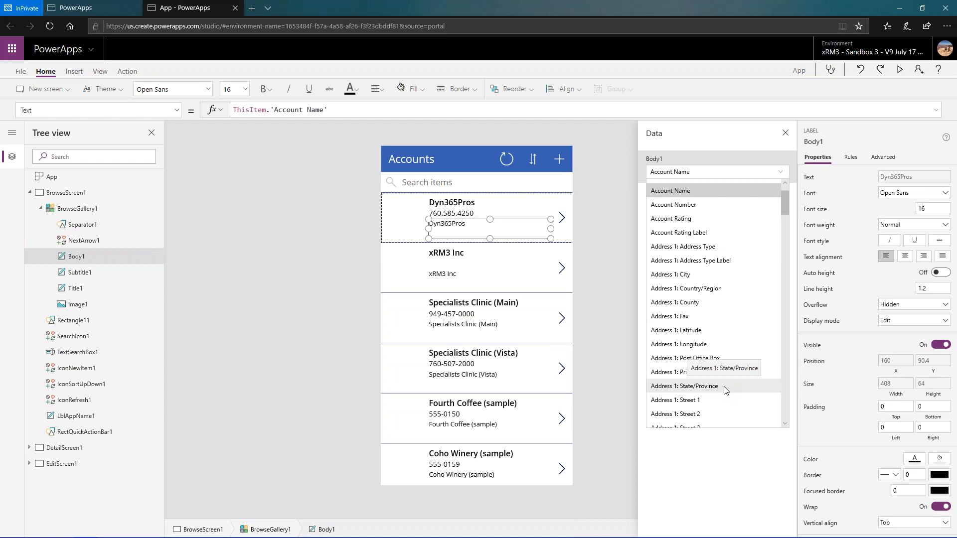
pyautogui.click(703, 402)
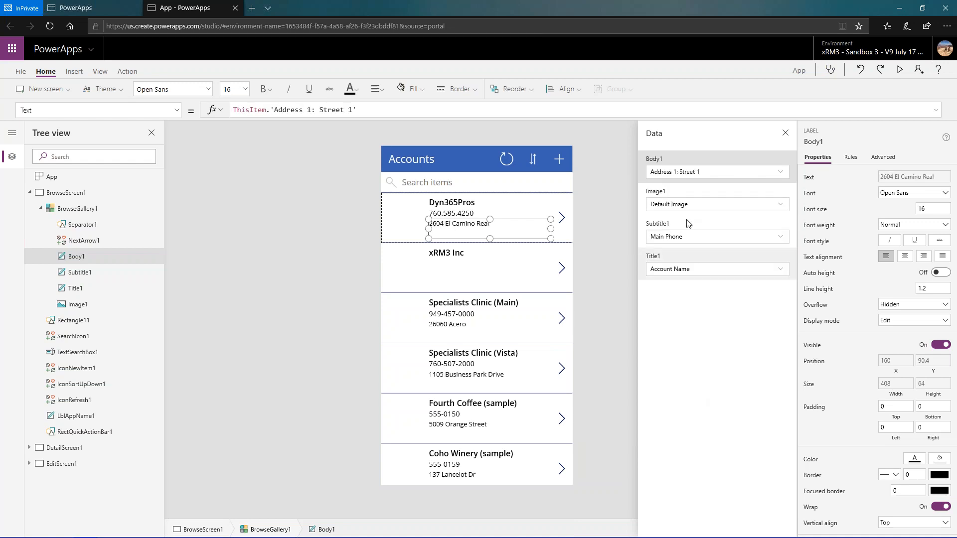
# - Replace Body1's text formula with Address 1 Street 1, Char(13) & Char(10), City, ", ", State/Province, " " and ZIP/Postal Code joined by &
pyautogui.click(499, 110)
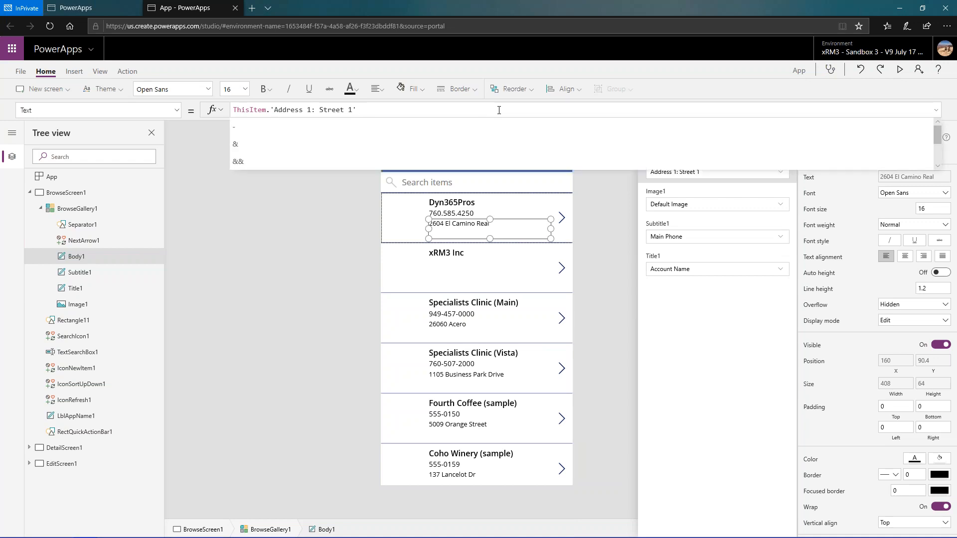
pyautogui.write('&')
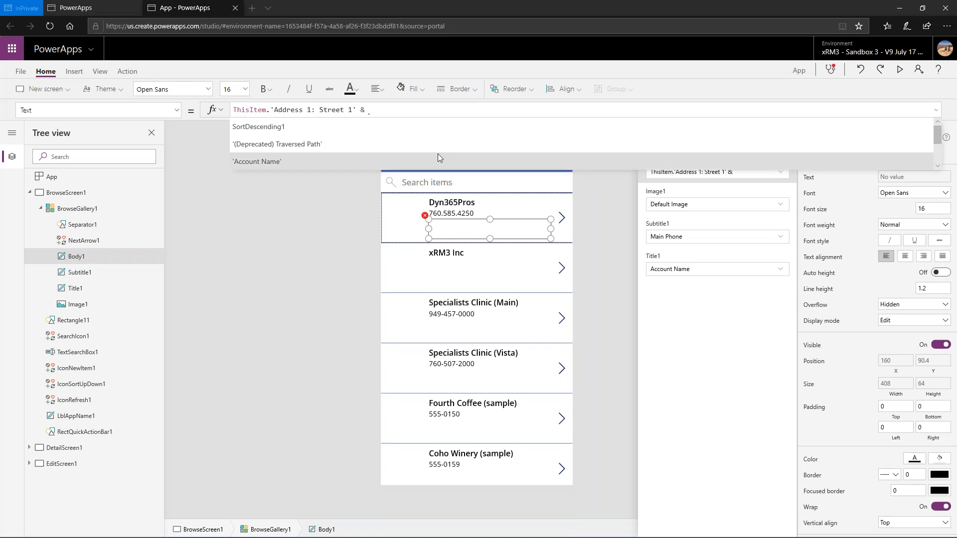
pyautogui.click(385, 112)
pyautogui.moveTo(370, 109); pyautogui.dragTo(227, 113)
pyautogui.write('ThisItem.\'Address 1: Street 1\' & Char(13) &Char(10) & ThisItem.\'Address 1: City\' &", " & ThisItem.\'Address 1: State/Province\' & " " & ThisItem.\'Address 1: ZIP/Postal Code\'')
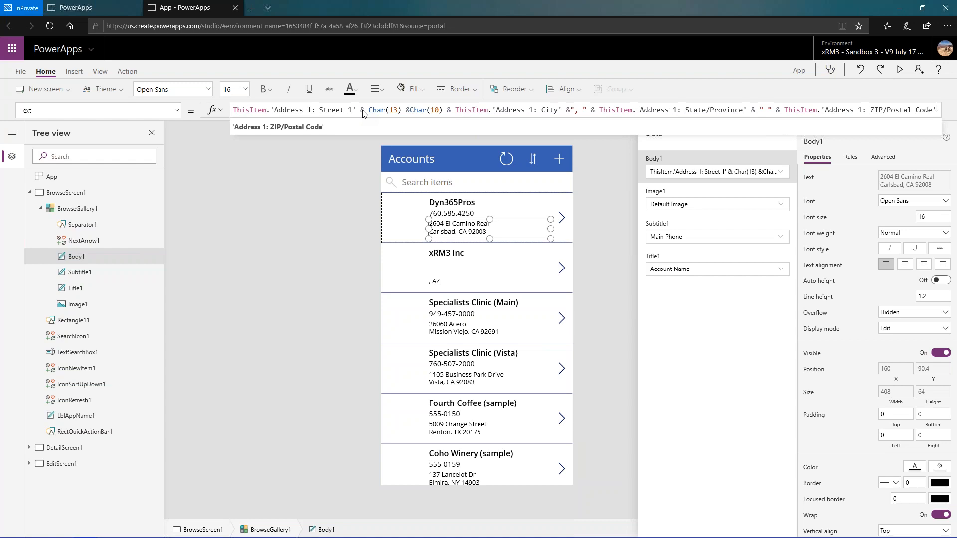
pyautogui.click(675, 313)
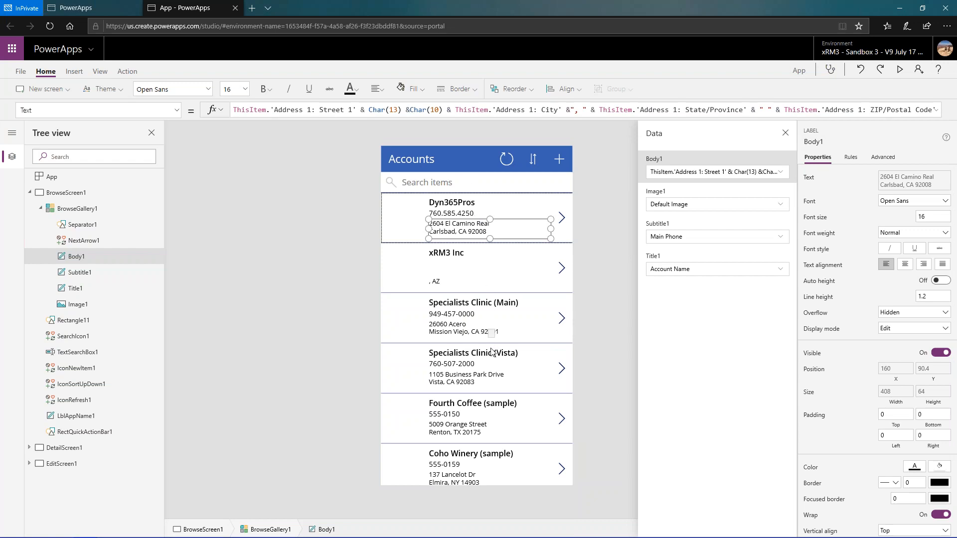
# - Preview the app, examining the account list and the Specialists Clinic (Vista) record's details, and return to the editor
pyautogui.click(900, 71)
pyautogui.scroll(-10, 522, 256)
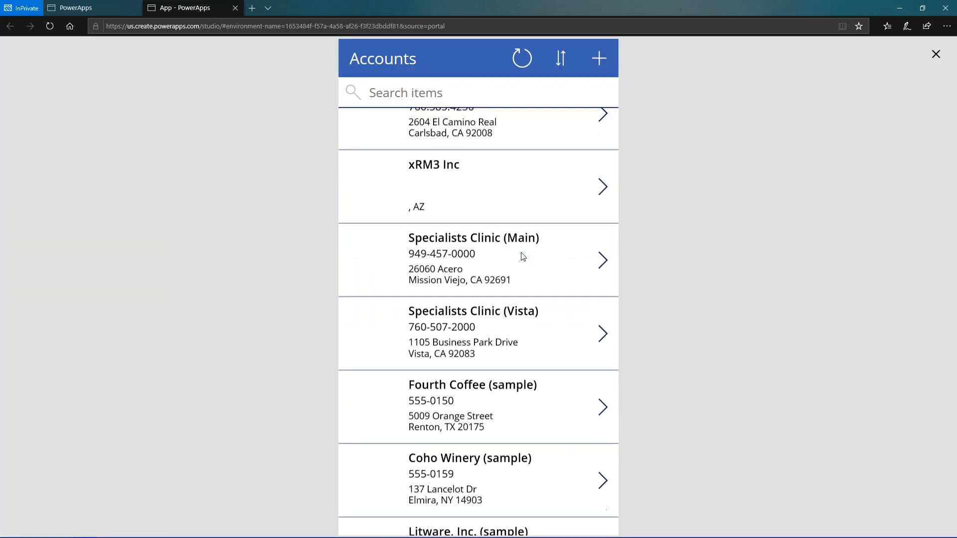
pyautogui.scroll(-9, 520, 257)
pyautogui.scroll(6, 521, 258)
pyautogui.scroll(10, 522, 258)
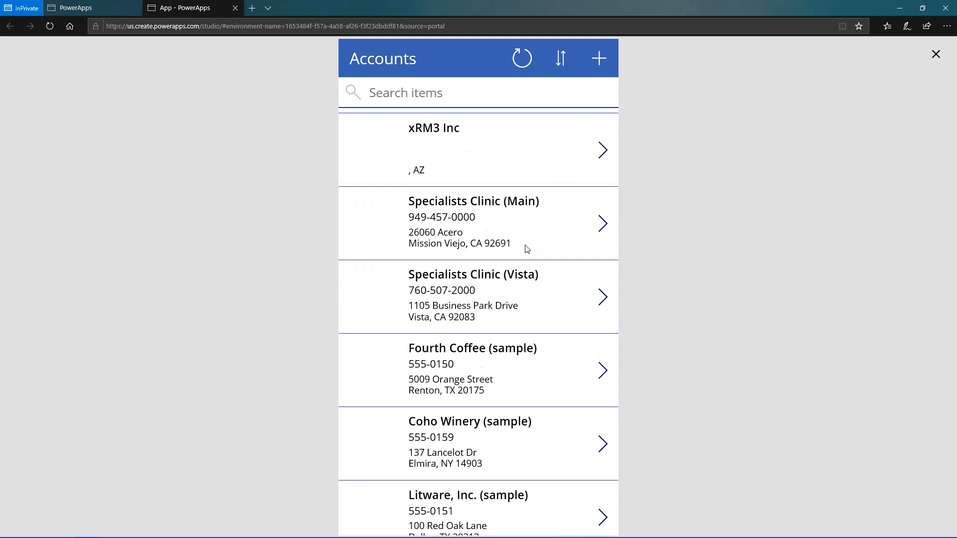
pyautogui.scroll(-1, 523, 248)
pyautogui.click(601, 232)
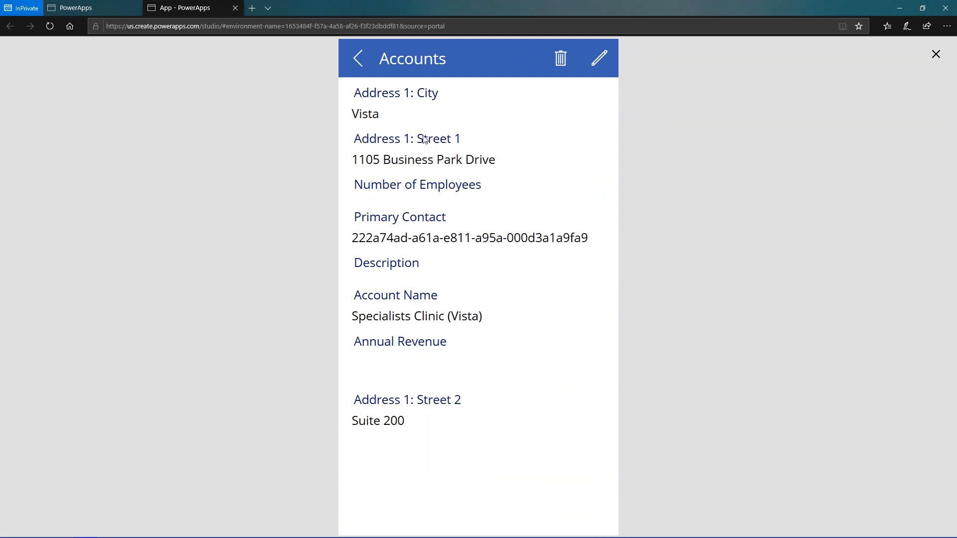
pyautogui.click(937, 59)
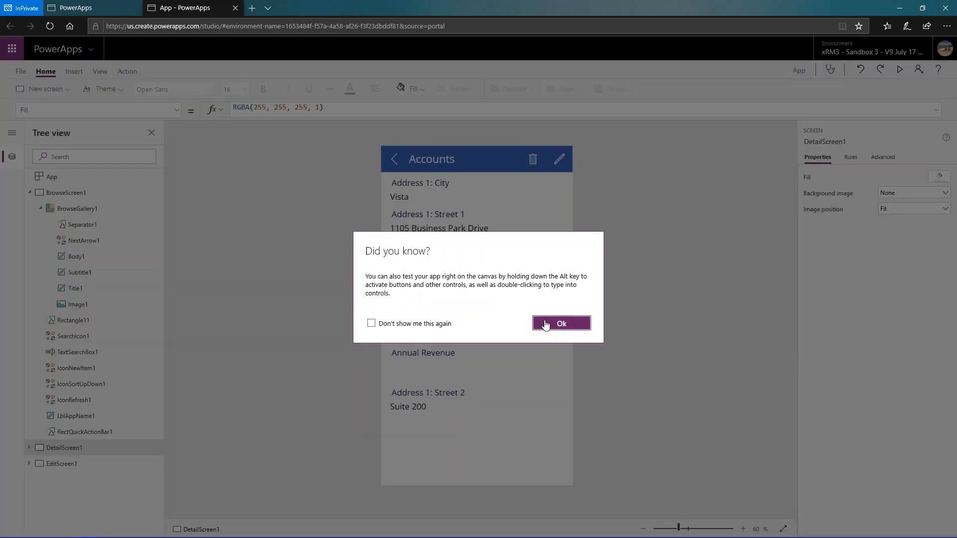
pyautogui.click(561, 324)
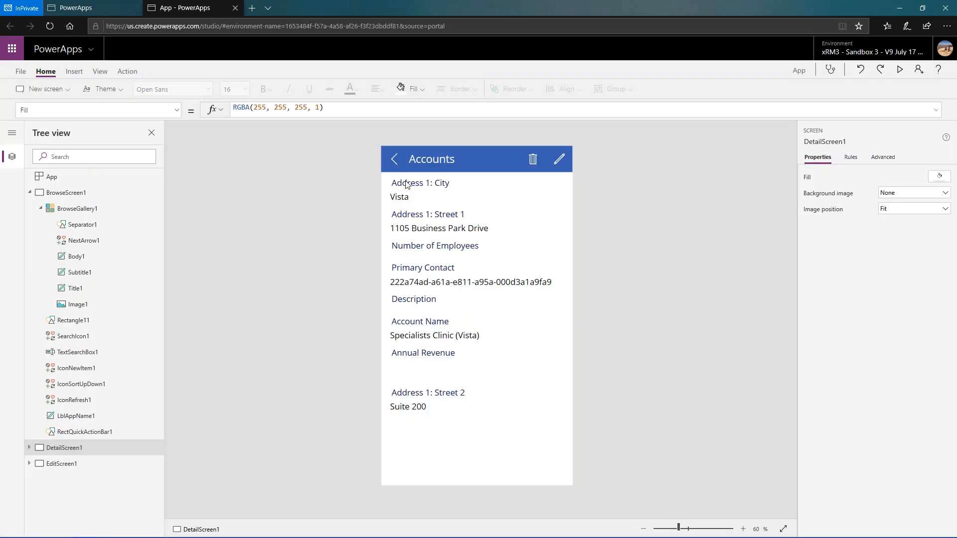
# - Reorder the detail form's fields so Account Name comes first, followed by Address 1: Street 1, Address 1: Street 2 and Address 1: City
pyautogui.click(437, 190)
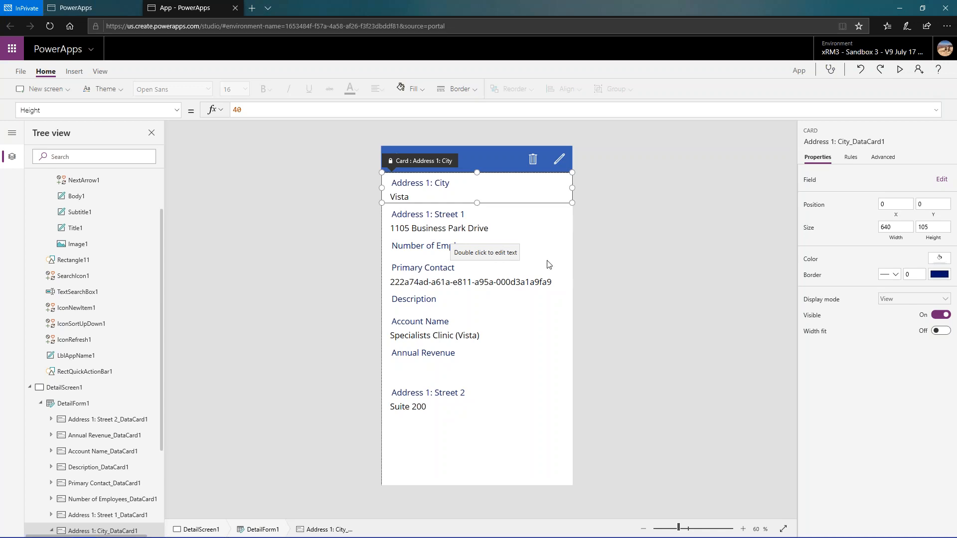
pyautogui.click(942, 179)
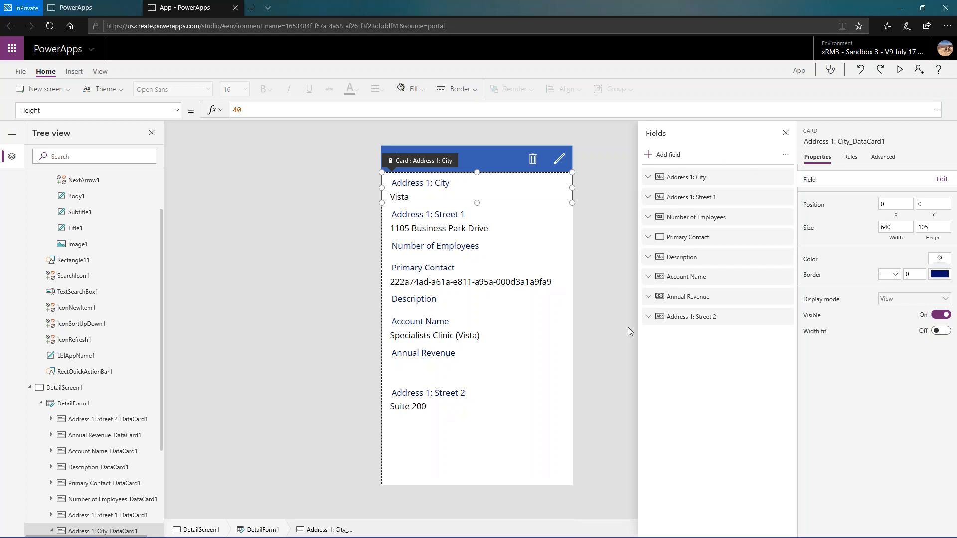
pyautogui.moveTo(697, 282); pyautogui.dragTo(704, 178)
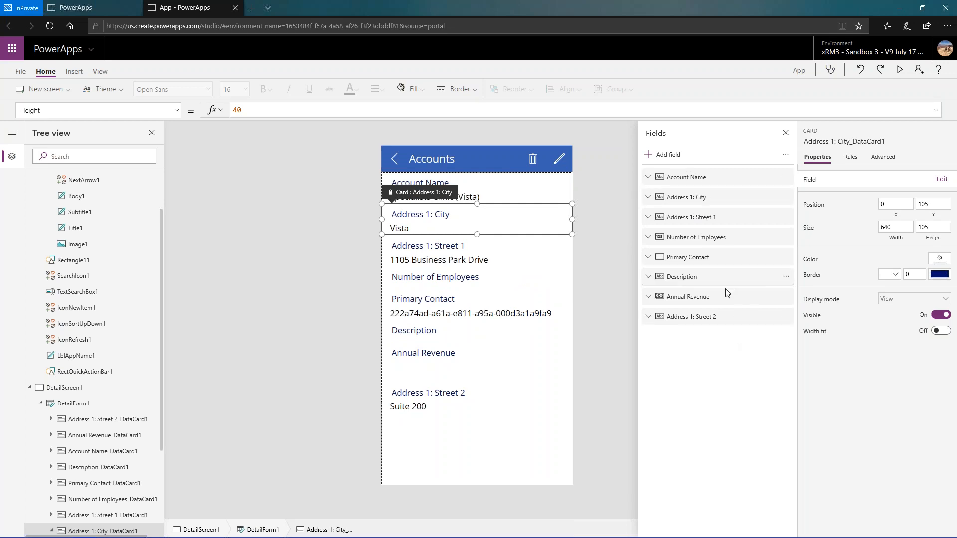
pyautogui.moveTo(712, 212)
pyautogui.mouseDown()
pyautogui.moveTo(705, 178)
pyautogui.moveTo(710, 196)
pyautogui.mouseUp()
pyautogui.moveTo(717, 320); pyautogui.dragTo(719, 218)
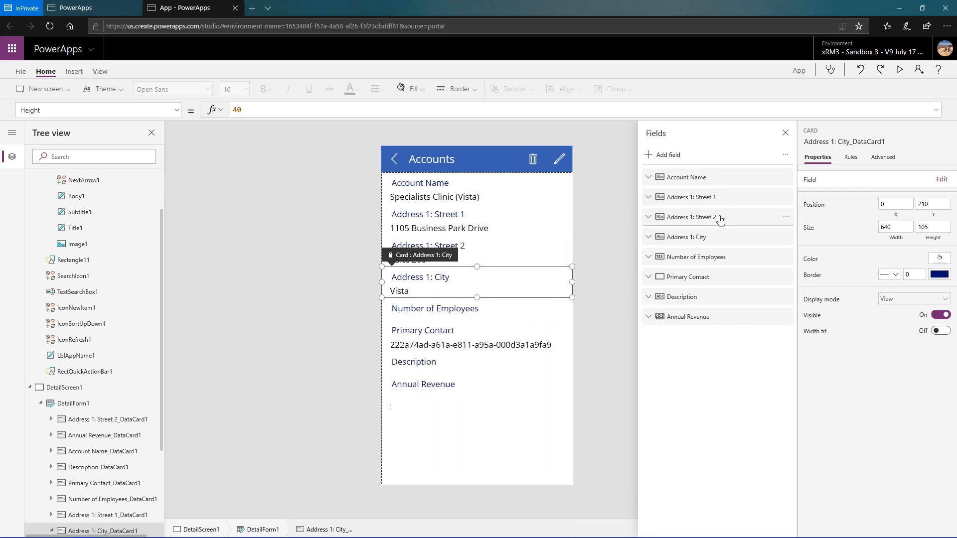
# - Remove the Guid-type Primary Contact field from the detail form
pyautogui.click(723, 280)
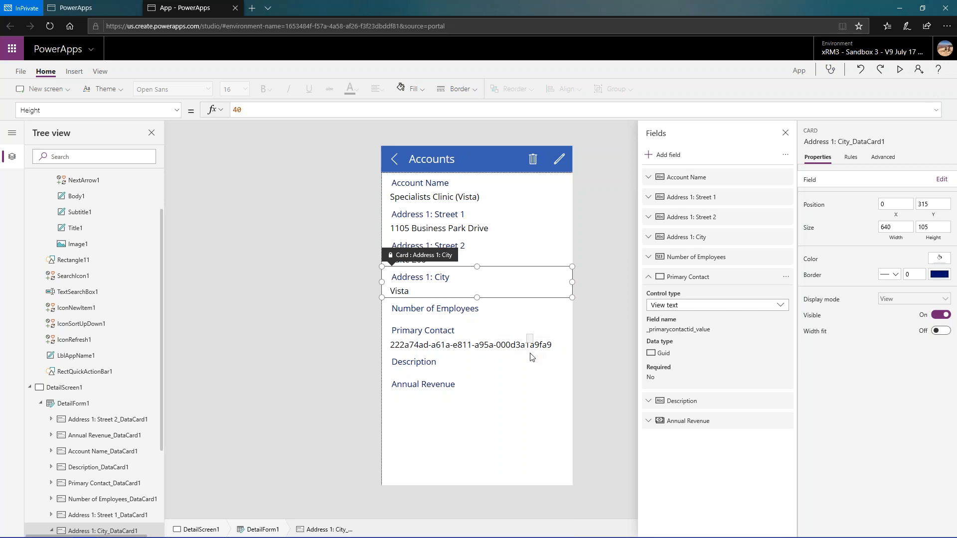
pyautogui.click(786, 279)
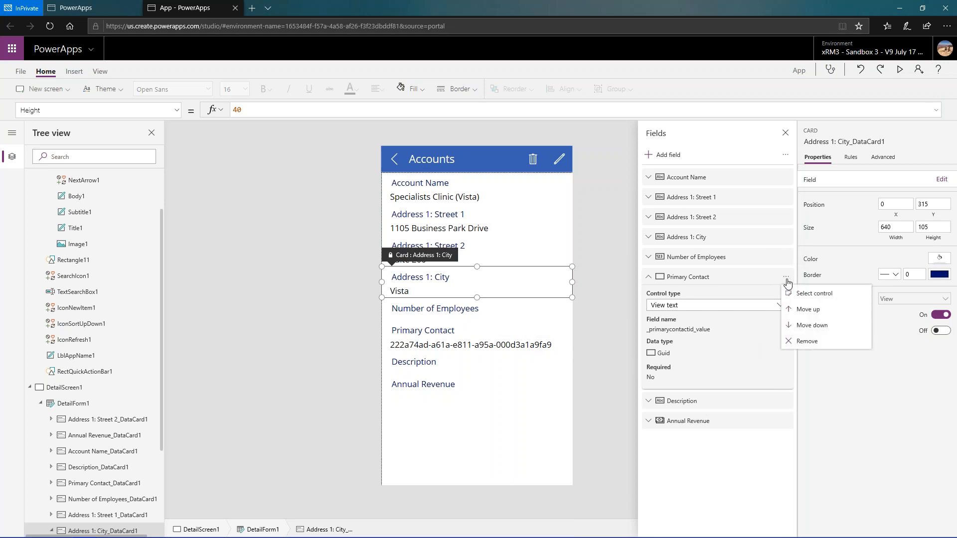
pyautogui.click(802, 343)
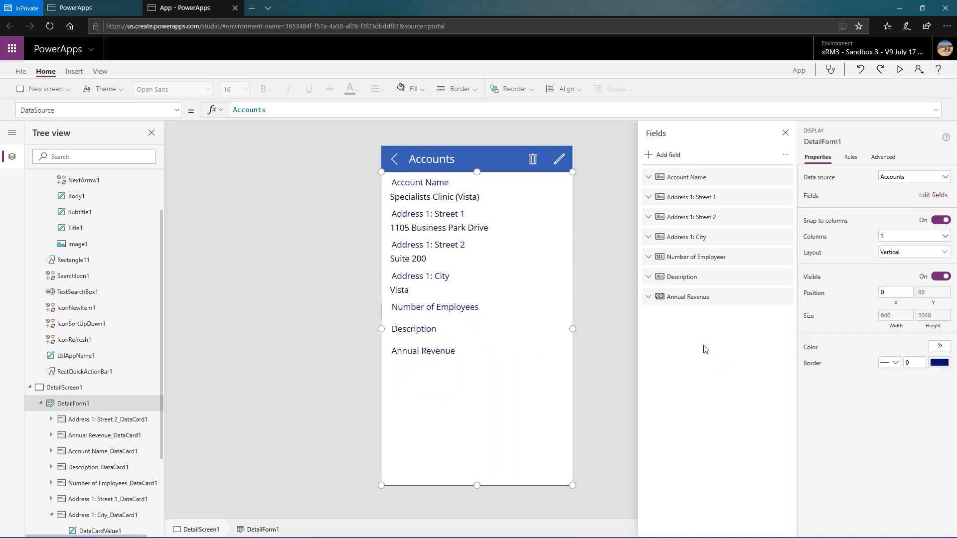
# - Search the available fields for "primar" and add the complex-type Primary Contact field to the detail form
pyautogui.click(665, 160)
pyautogui.write('primar')
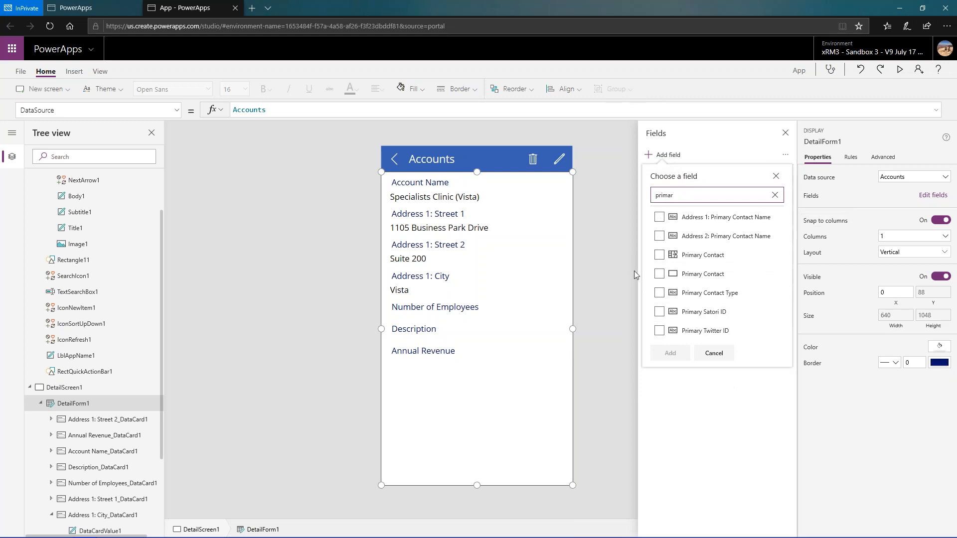
pyautogui.click(660, 255)
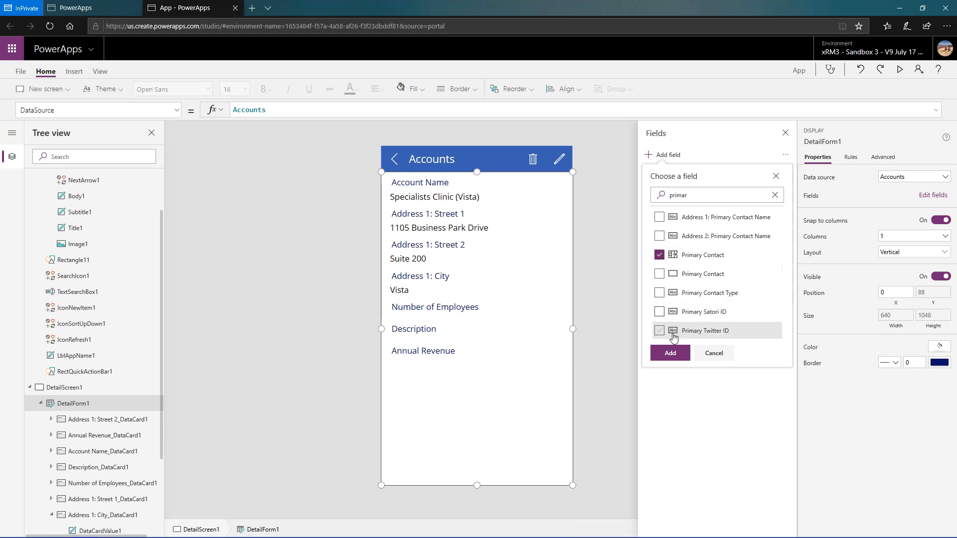
pyautogui.click(668, 353)
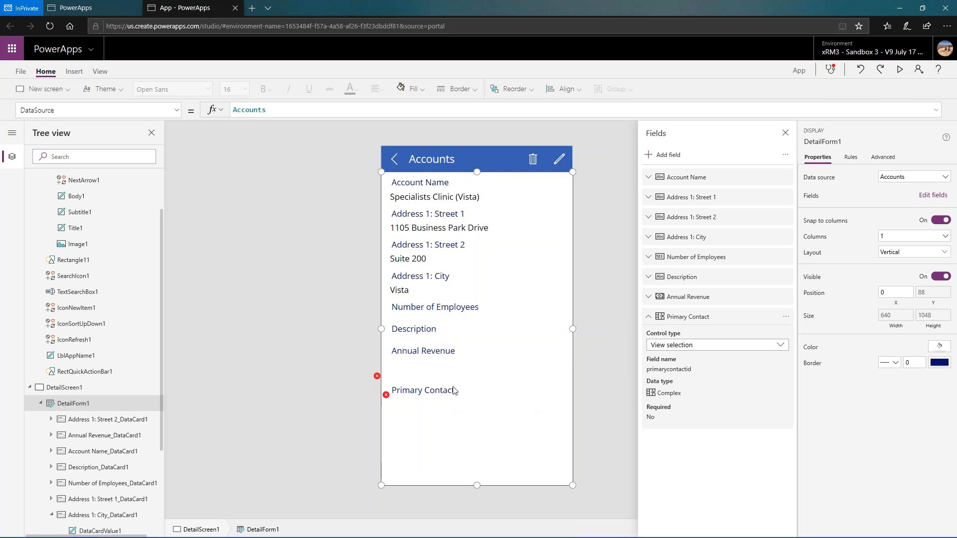
# - Open the field settings of the Primary Contact combo box, and delete the Primary Contact card from the form
pyautogui.click(440, 397)
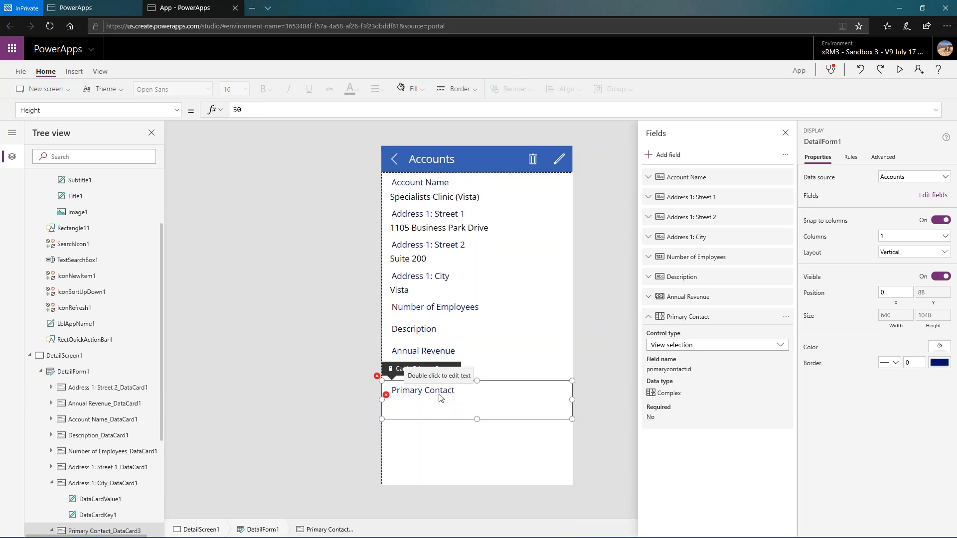
pyautogui.click(471, 408)
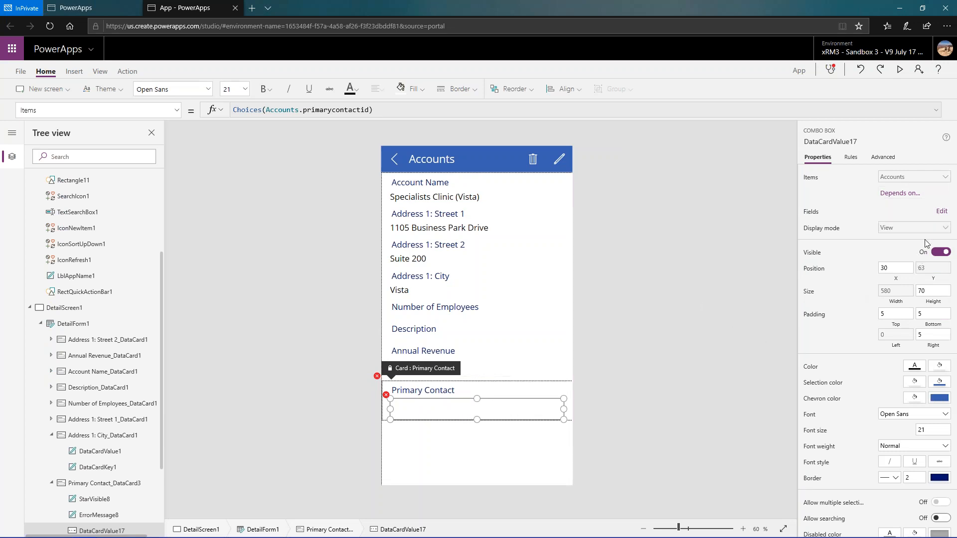
pyautogui.click(942, 212)
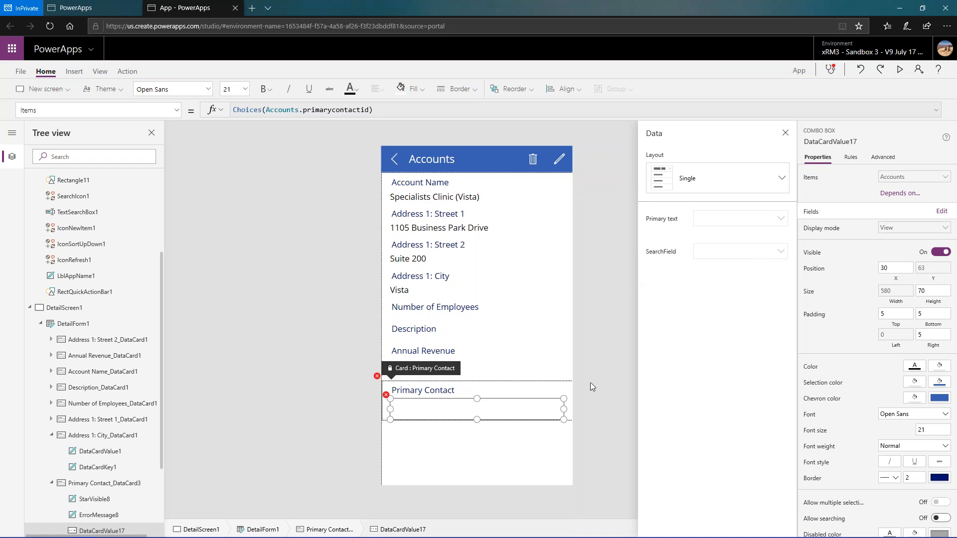
pyautogui.click(555, 385)
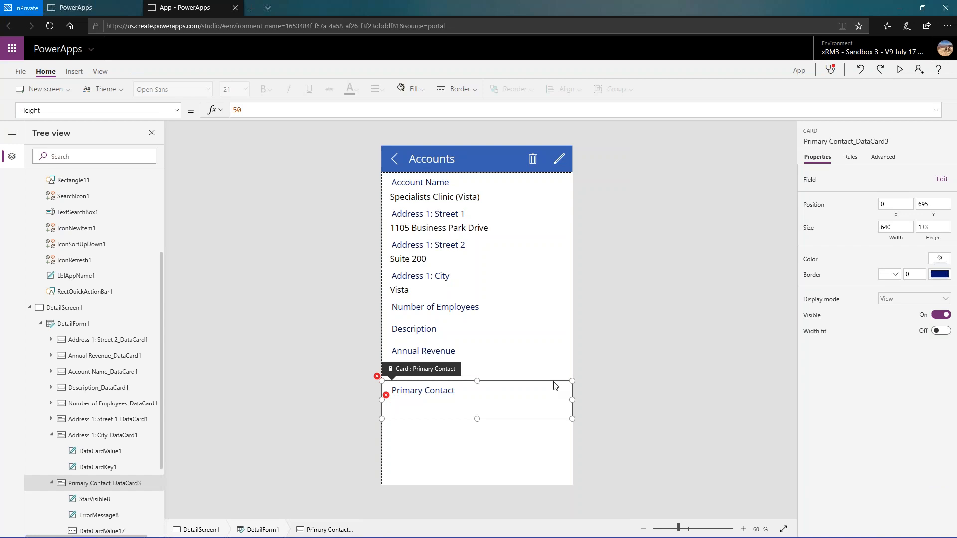
pyautogui.press('Delete')
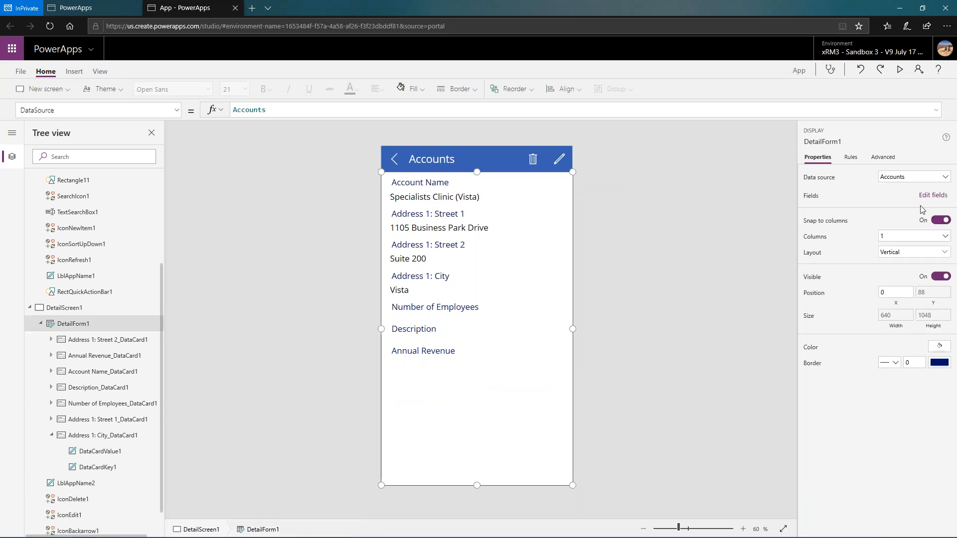
# - Add the complex-type Primary Contact field to the detail form again and select the combo box inside its card
pyautogui.click(933, 195)
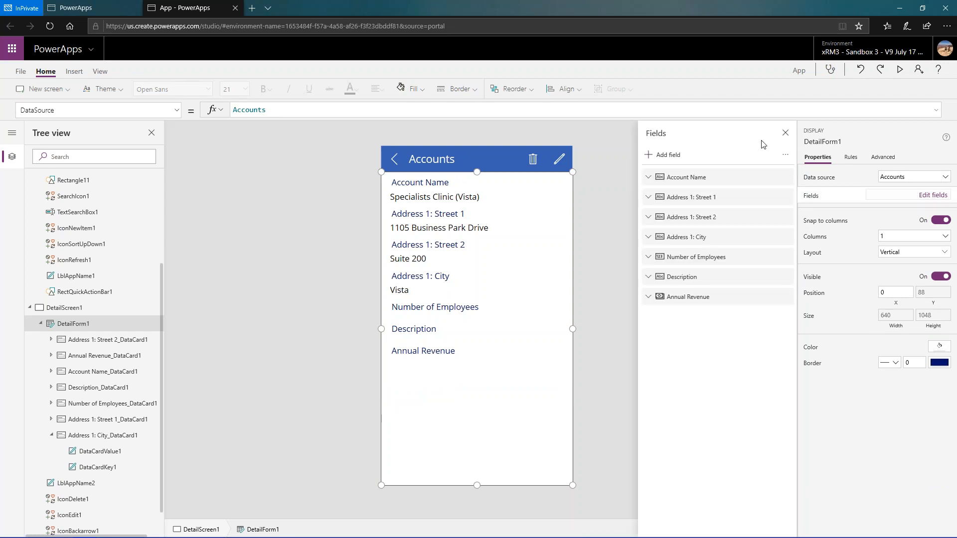
pyautogui.click(657, 156)
pyautogui.write('primar')
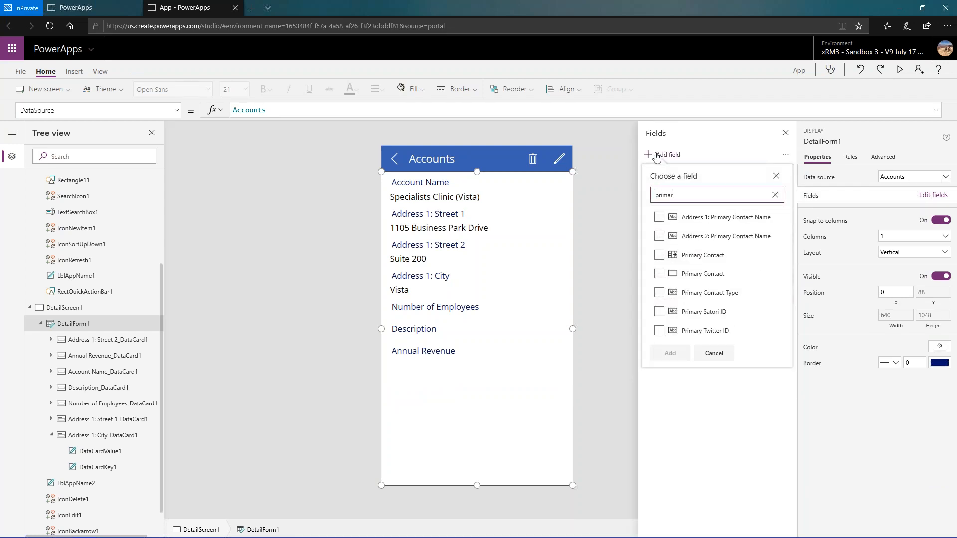
pyautogui.click(688, 256)
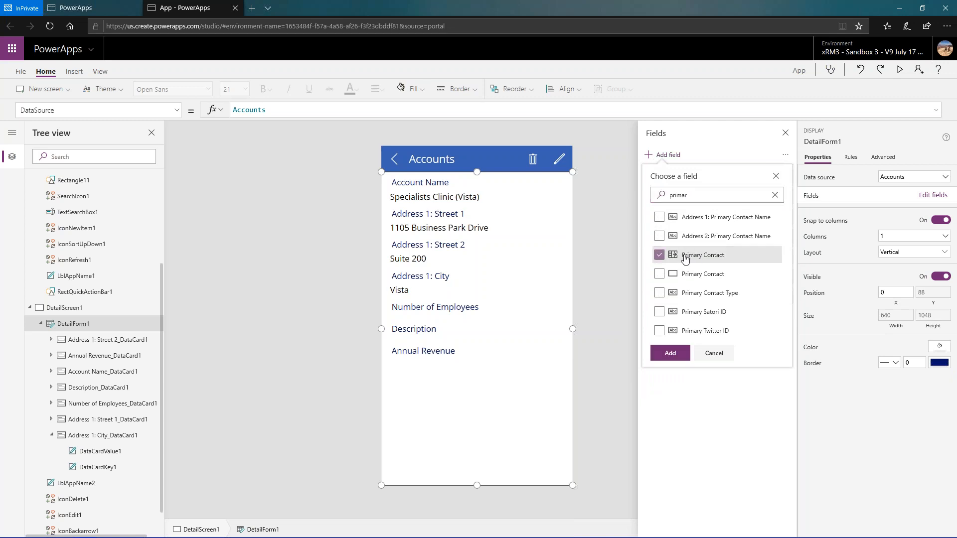
pyautogui.click(669, 354)
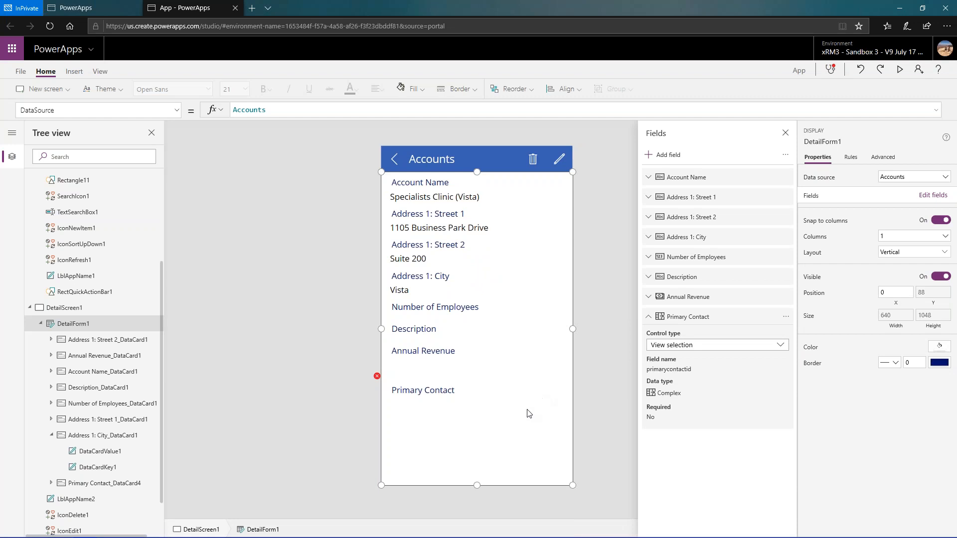
pyautogui.click(528, 413)
pyautogui.click(477, 409)
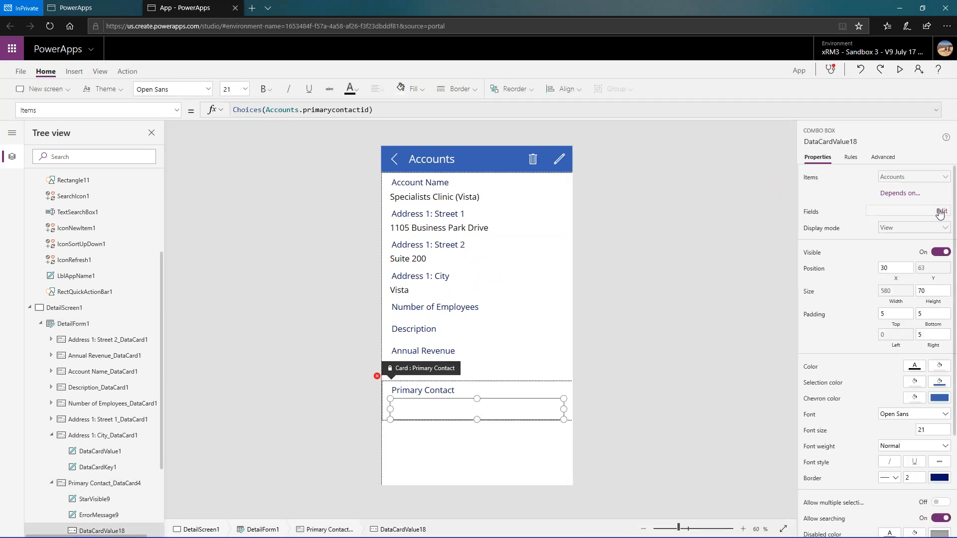
# - Set the primary text of the Primary Contact combo box to fullname
pyautogui.click(941, 212)
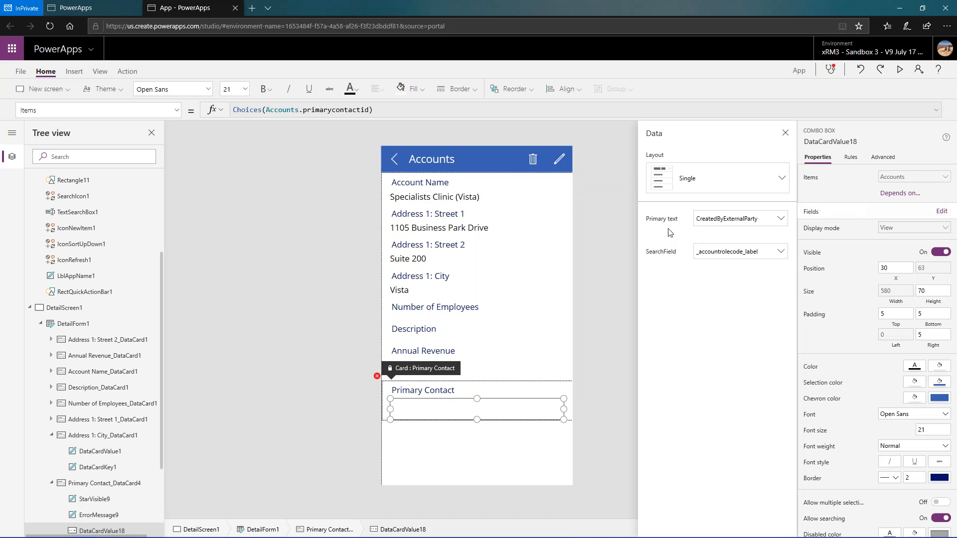
pyautogui.click(780, 223)
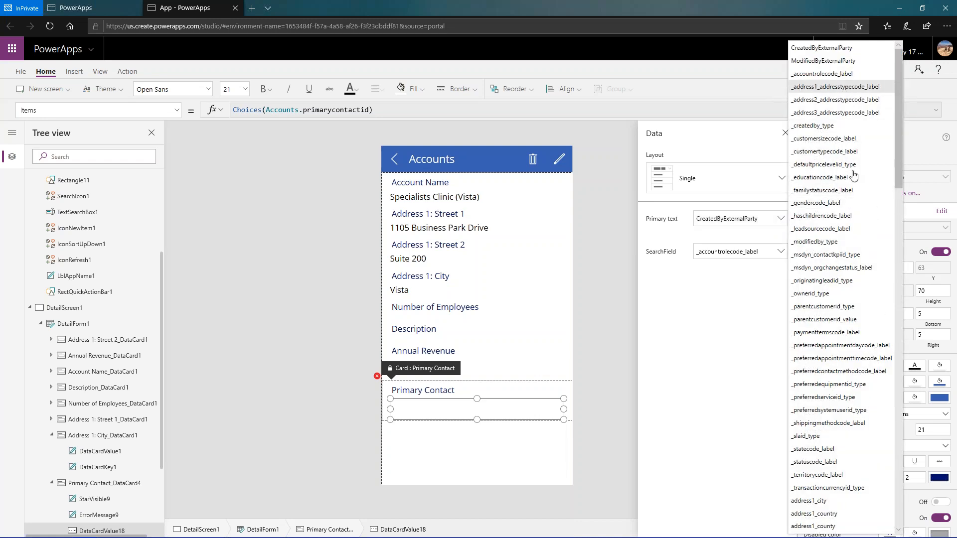
pyautogui.scroll(-10, 827, 341)
pyautogui.scroll(-9, 827, 340)
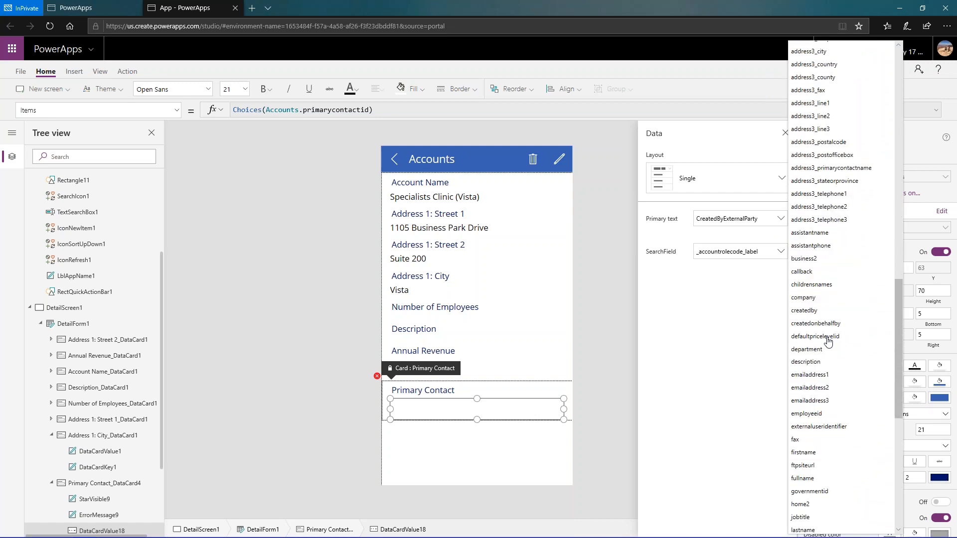
pyautogui.scroll(-1, 829, 341)
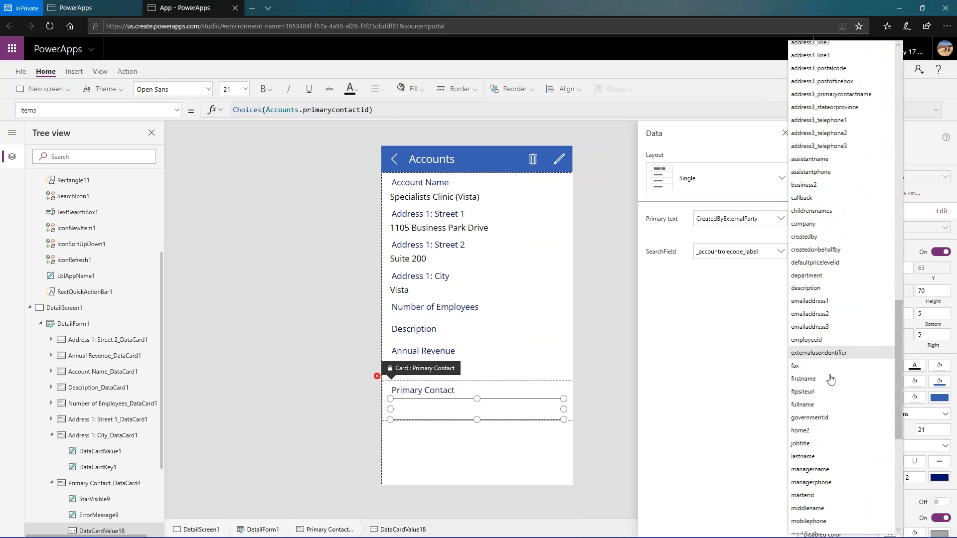
pyautogui.click(831, 406)
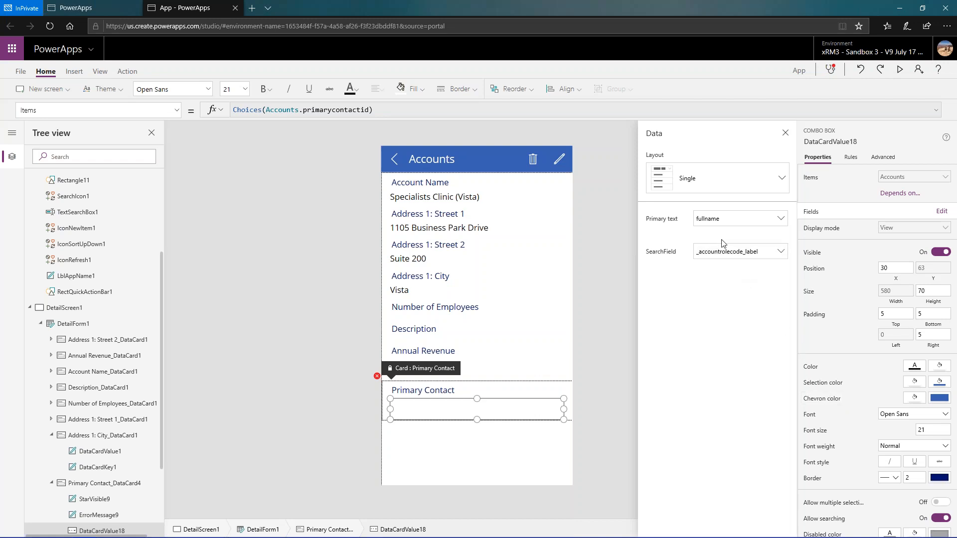
# - Change the combo box layout to Double and set its secondary text to telephone1
pyautogui.click(779, 184)
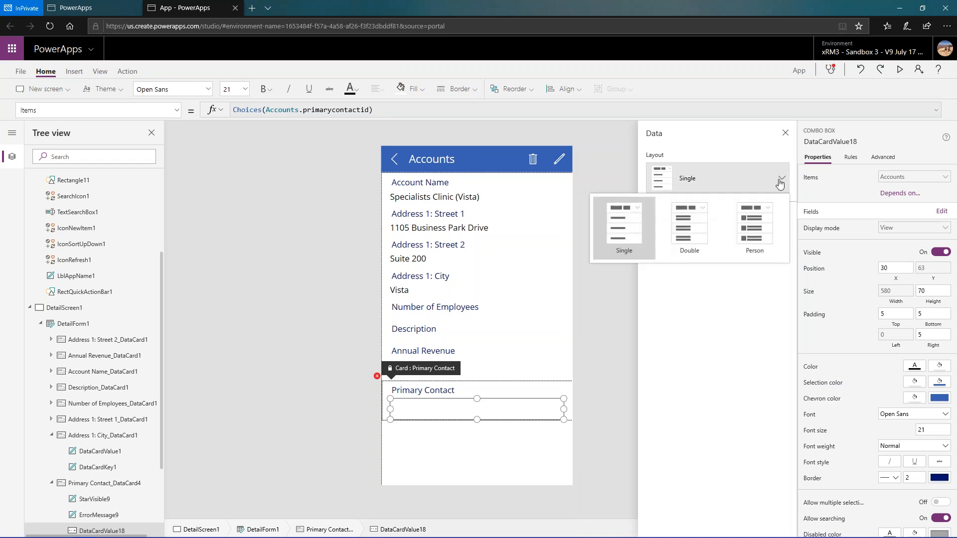
pyautogui.click(686, 228)
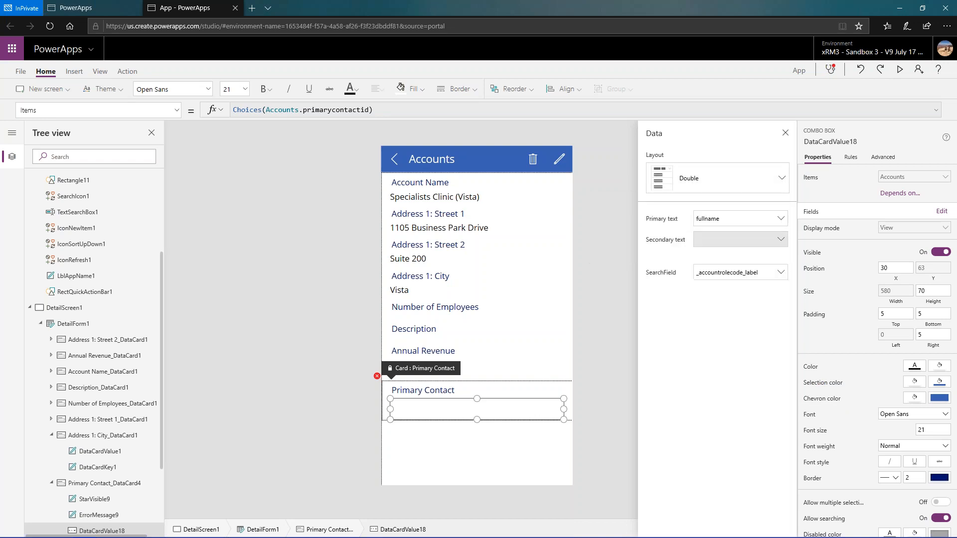
pyautogui.click(780, 241)
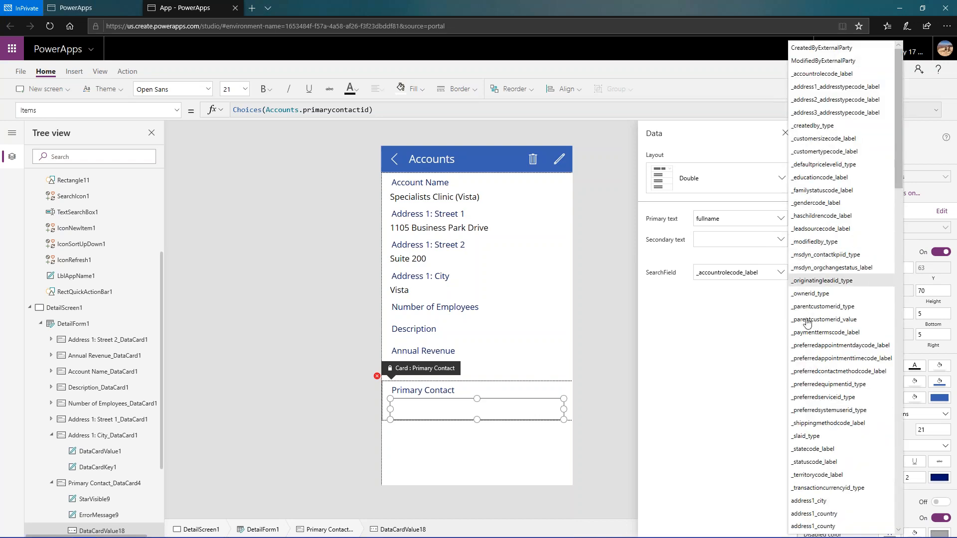
pyautogui.scroll(-3, 815, 343)
pyautogui.scroll(-15, 815, 345)
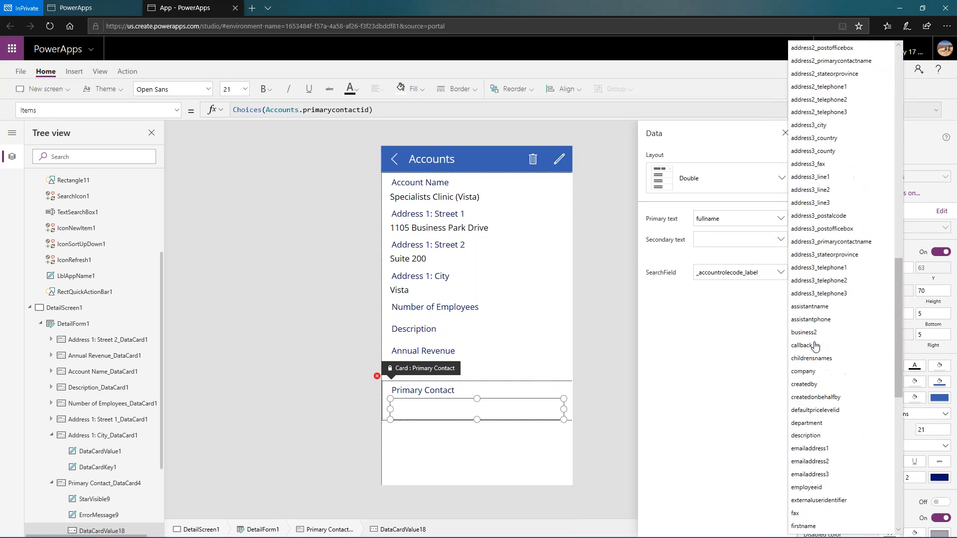
pyautogui.scroll(-6, 815, 345)
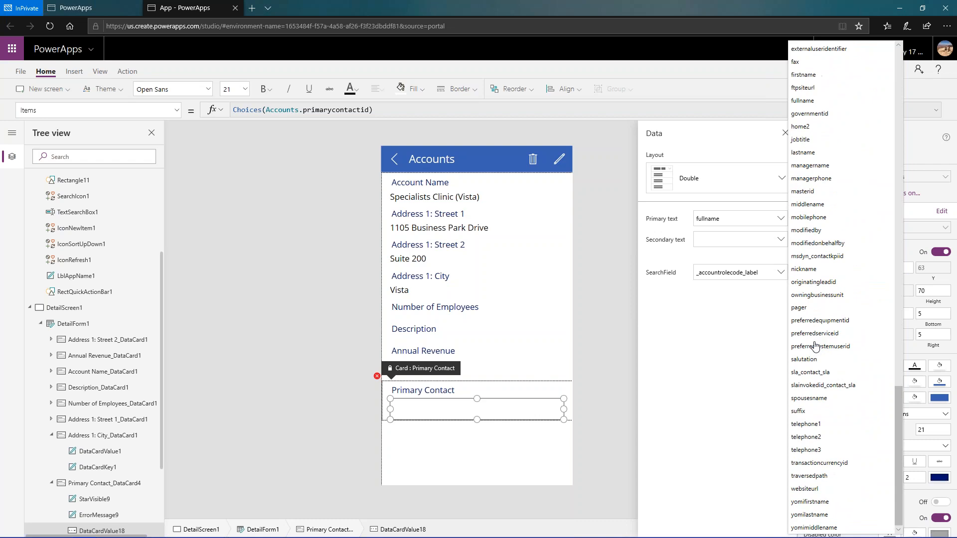
pyautogui.click(831, 425)
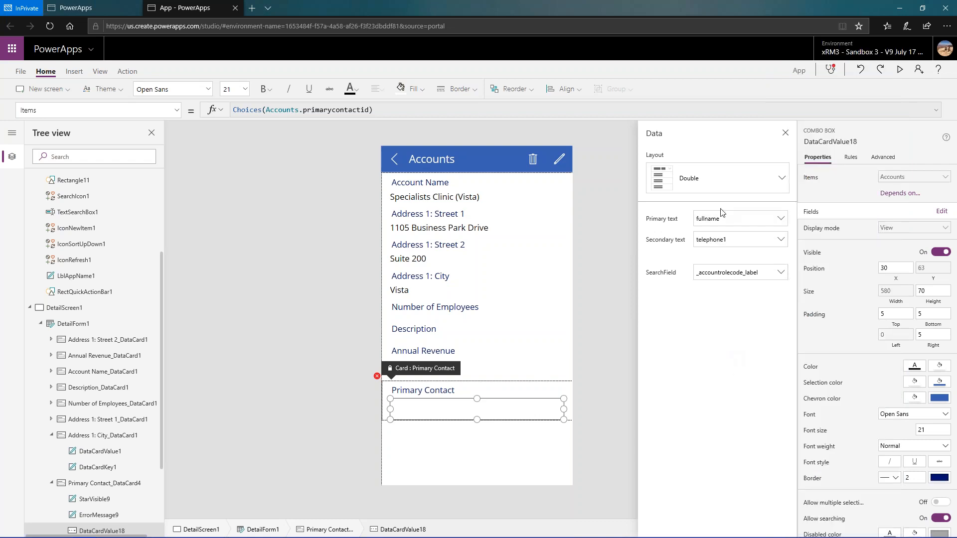
# - Enlarge the Primary Contact card to a height of about 189 and its combo box to a height of about 91
pyautogui.click(481, 385)
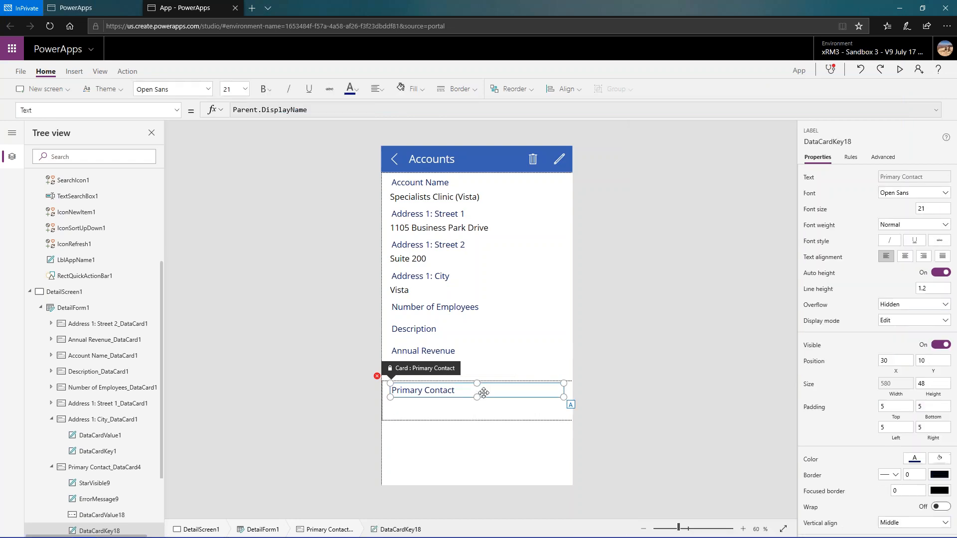
pyautogui.click(388, 423)
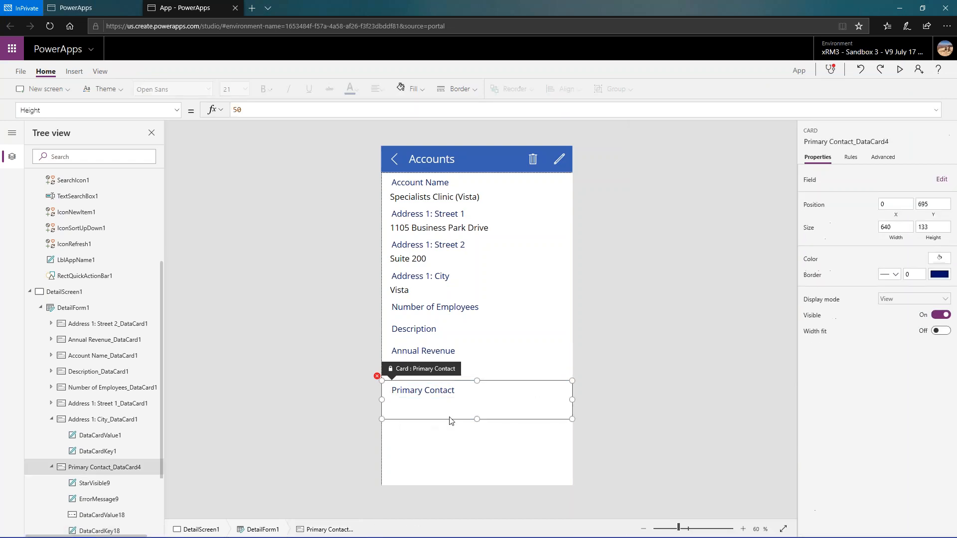
pyautogui.moveTo(477, 419); pyautogui.dragTo(477, 437)
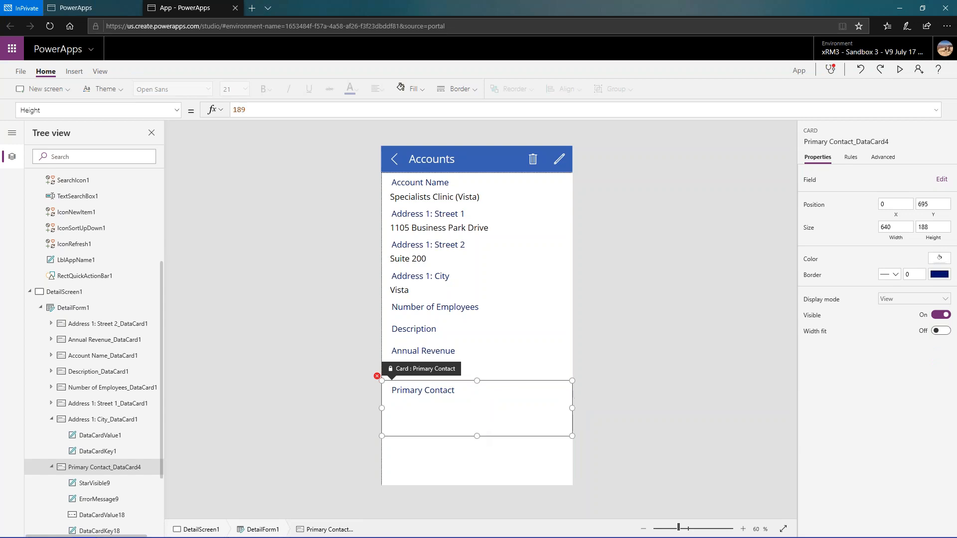
pyautogui.click(476, 420)
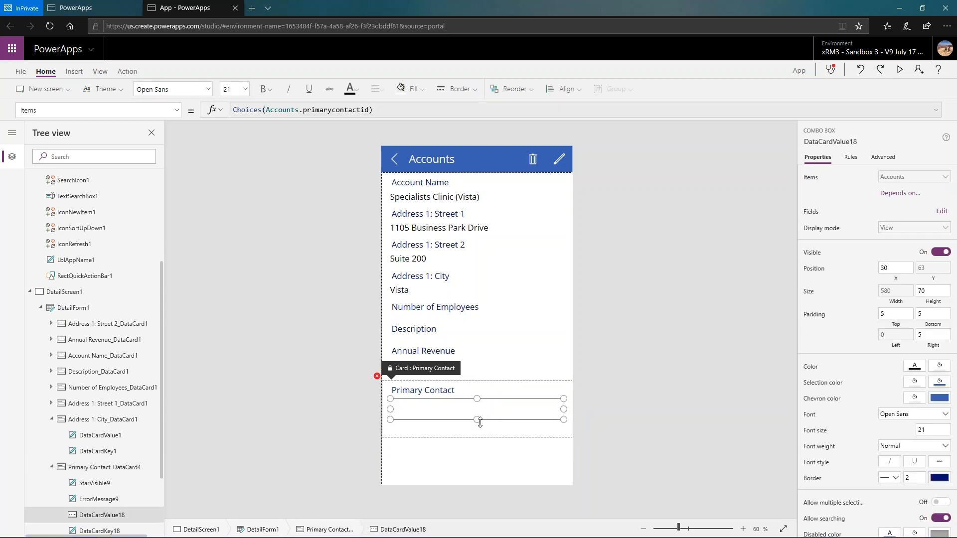
pyautogui.moveTo(480, 422); pyautogui.dragTo(479, 429)
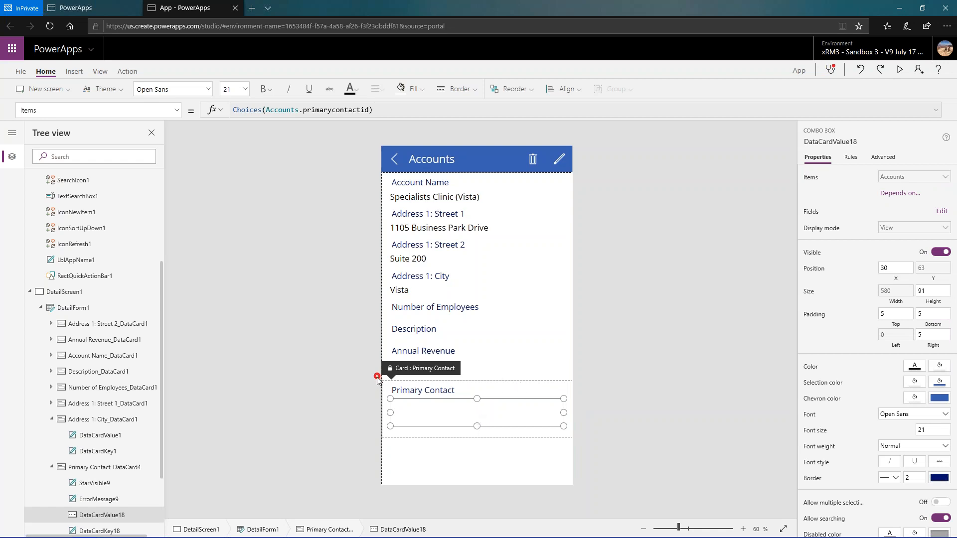
# - Run the app checker and go to the formula error on the Primary Contact card's Default property
pyautogui.moveTo(377, 380)
pyautogui.click(831, 71)
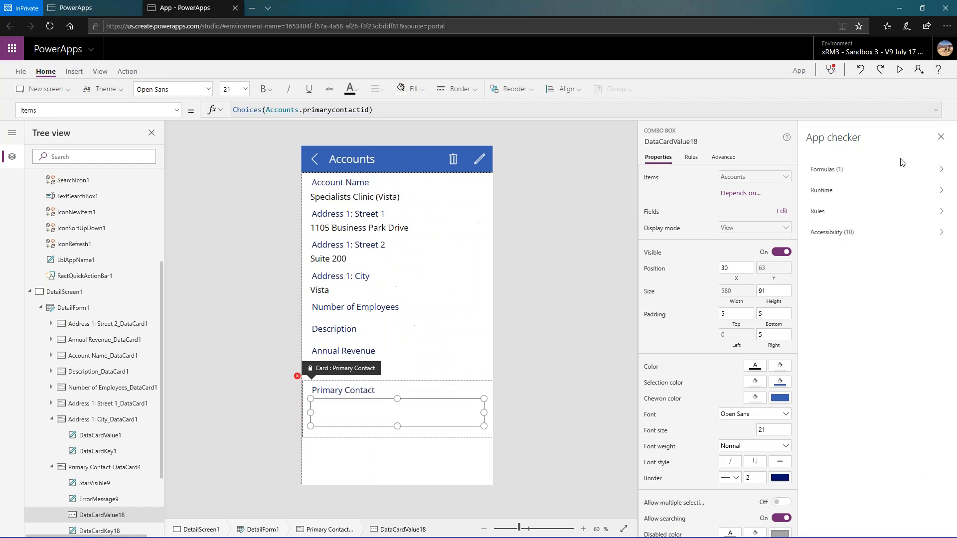
pyautogui.click(907, 173)
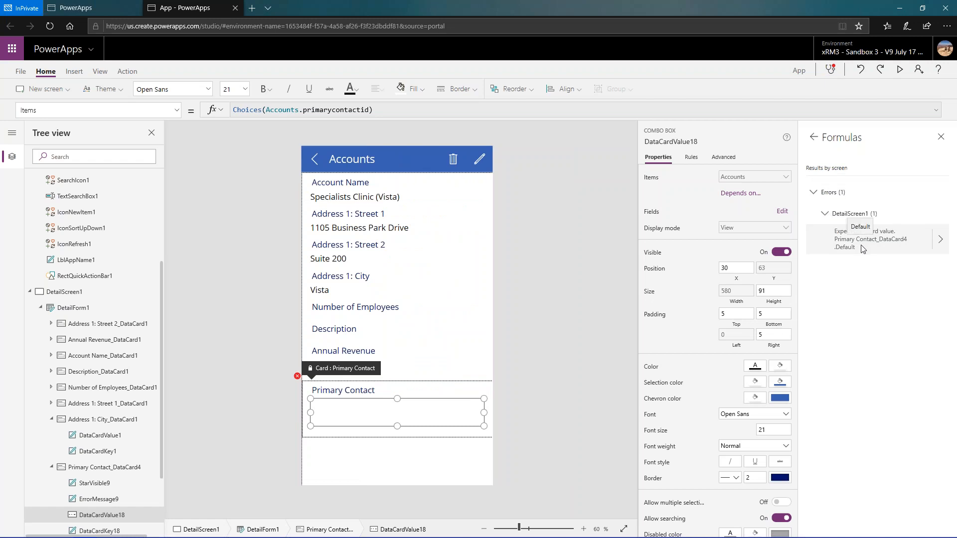
pyautogui.click(890, 250)
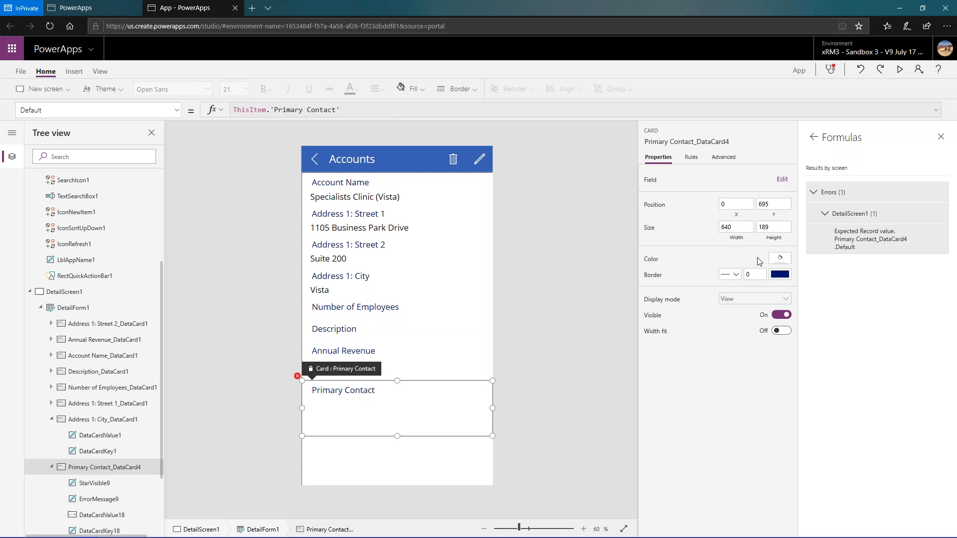
# - Set the Primary Contact card's Default formula to ThisItem.'Primary Contact (primarycontactid)'
pyautogui.click(720, 159)
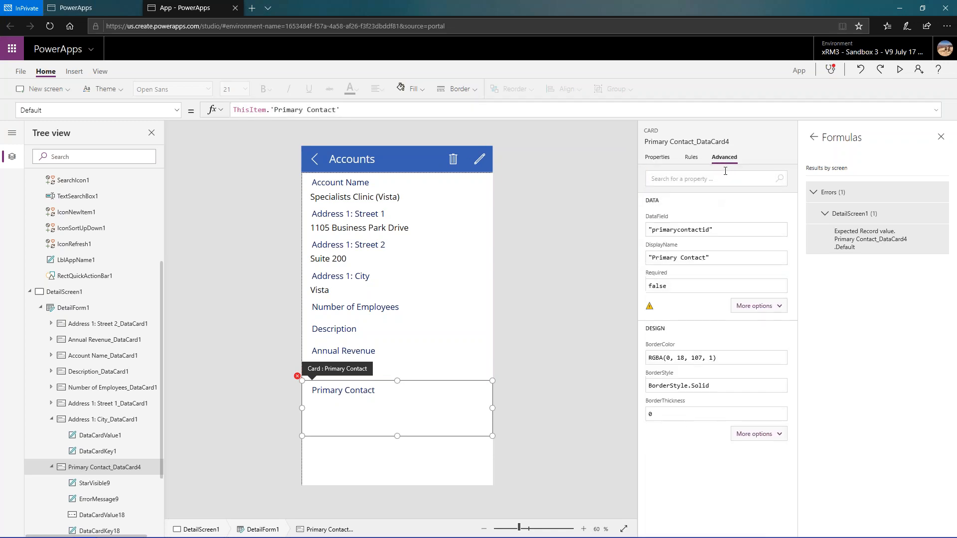
pyautogui.click(447, 112)
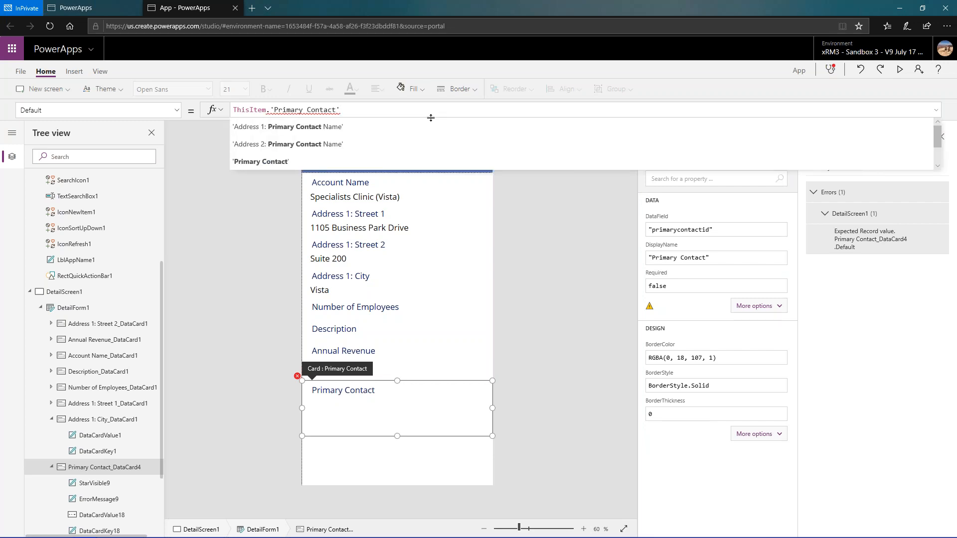
pyautogui.press('Down')
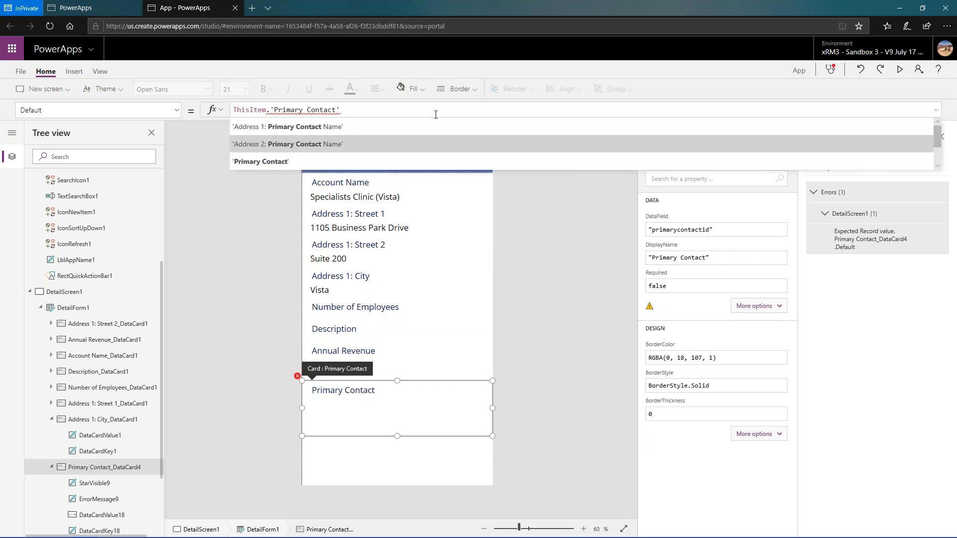
pyautogui.press('Down')
pyautogui.press('Down')
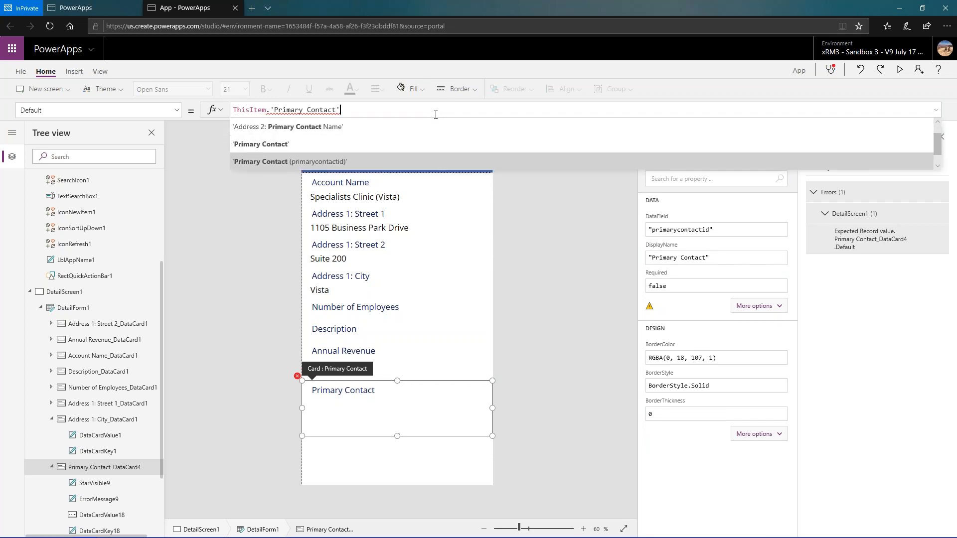
pyautogui.click(337, 162)
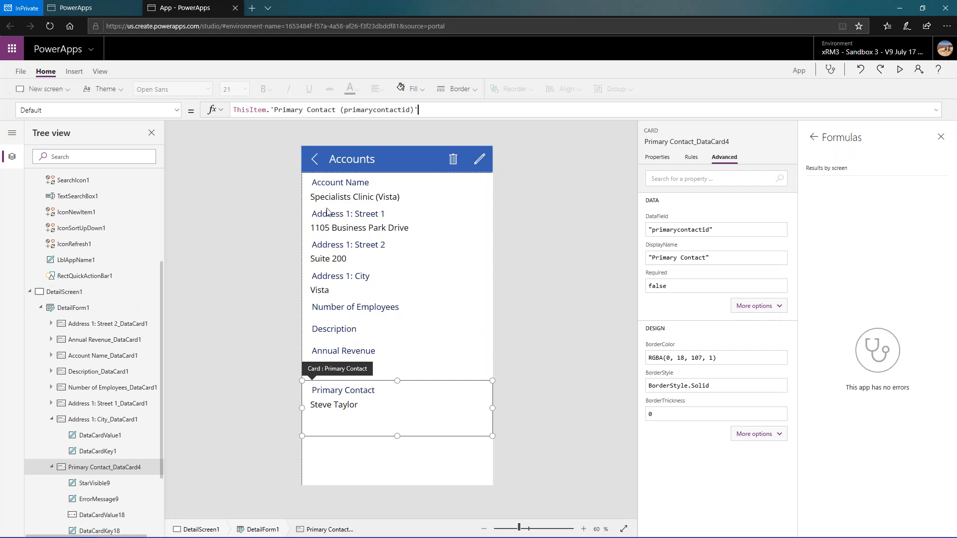
# - Open EditScreen1, expand its controls in the tree, and look through the fields of the edit form
pyautogui.click(477, 165)
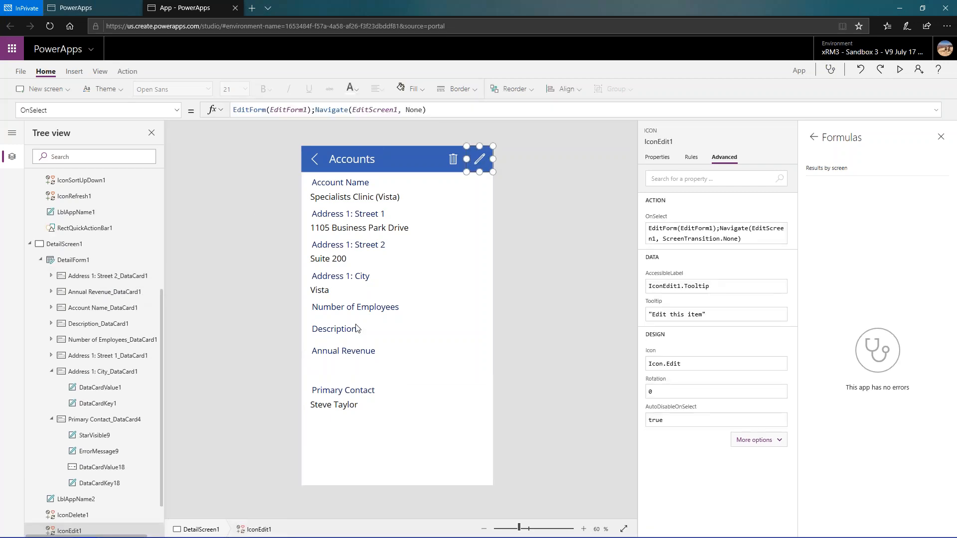
pyautogui.scroll(-1, 60, 371)
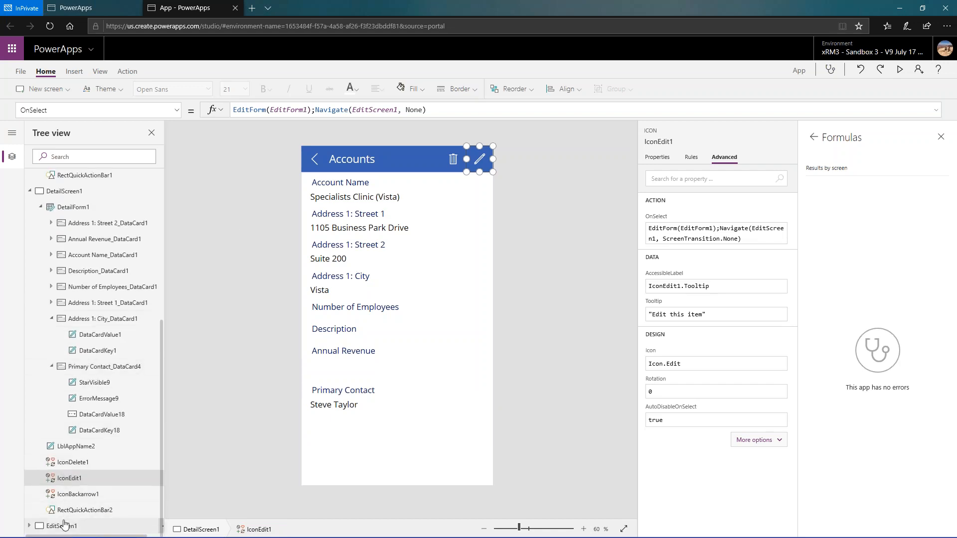
pyautogui.click(62, 526)
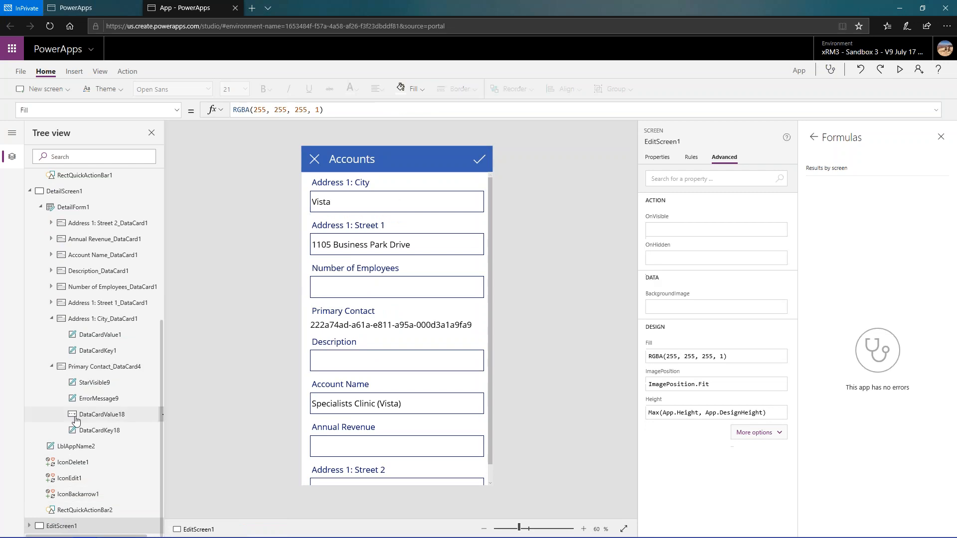
pyautogui.click(30, 526)
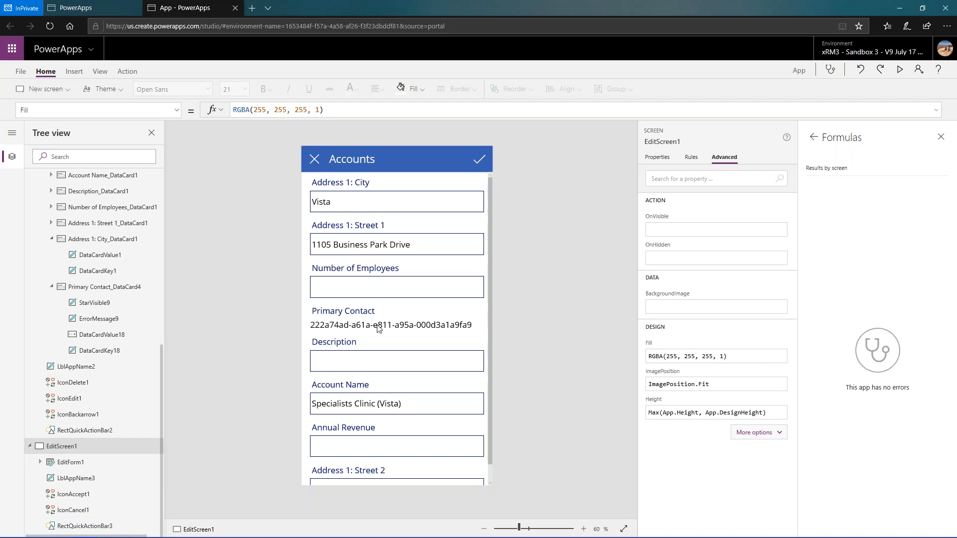
pyautogui.scroll(-1, 378, 327)
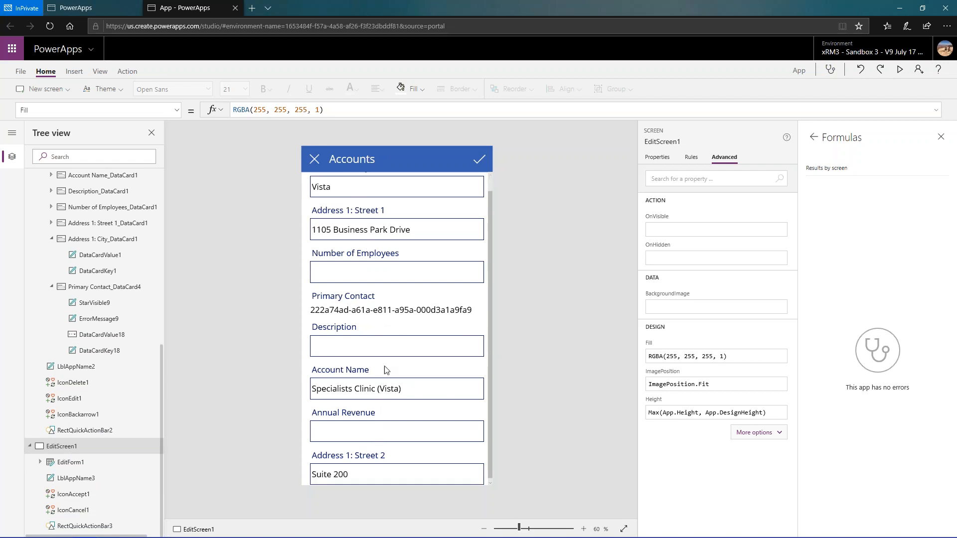
pyautogui.scroll(1, 348, 240)
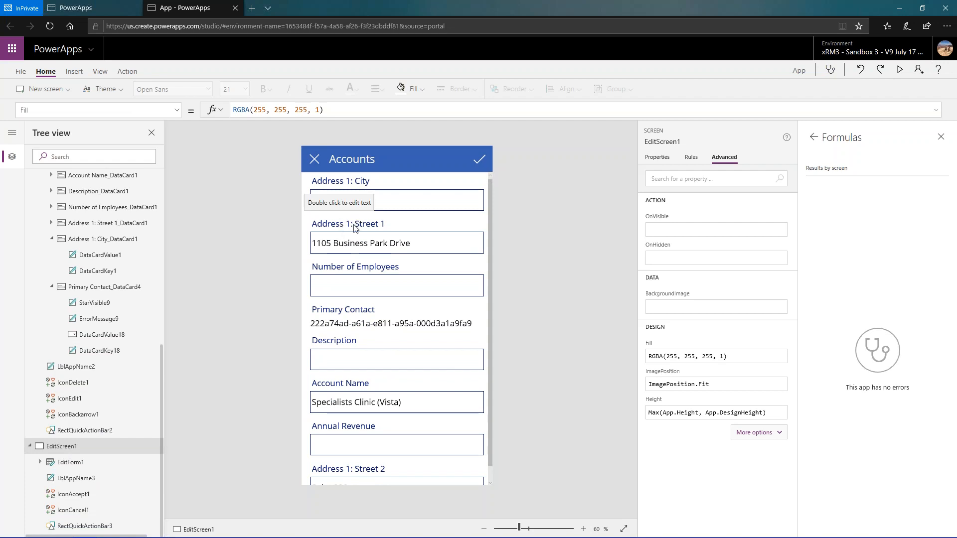
# - Close the app checker and open the field list of EditForm1 on the edit screen
pyautogui.click(941, 136)
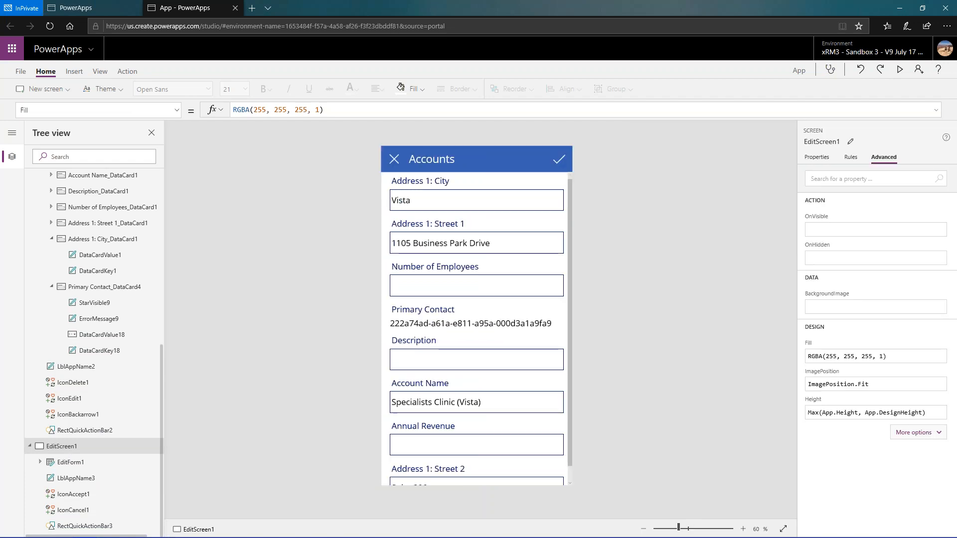
pyautogui.click(818, 158)
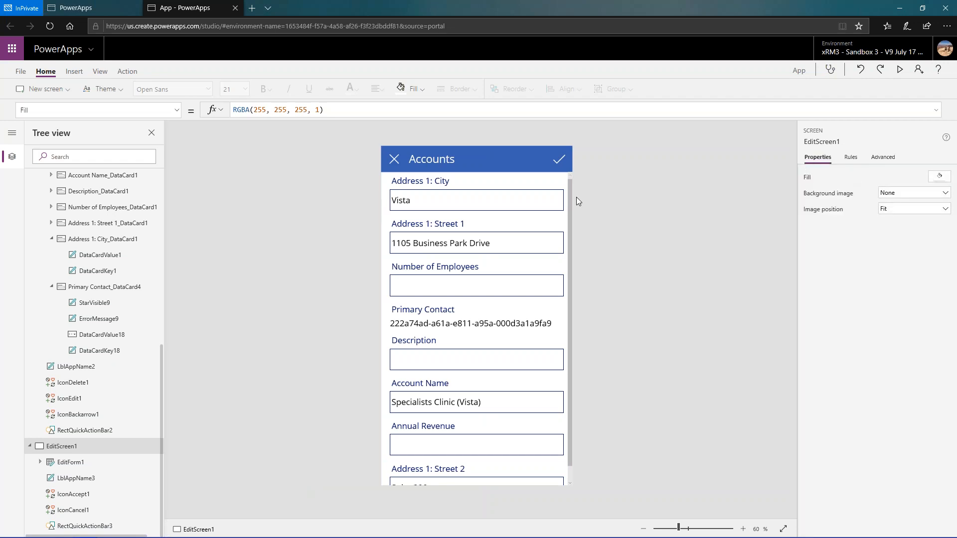
pyautogui.click(567, 303)
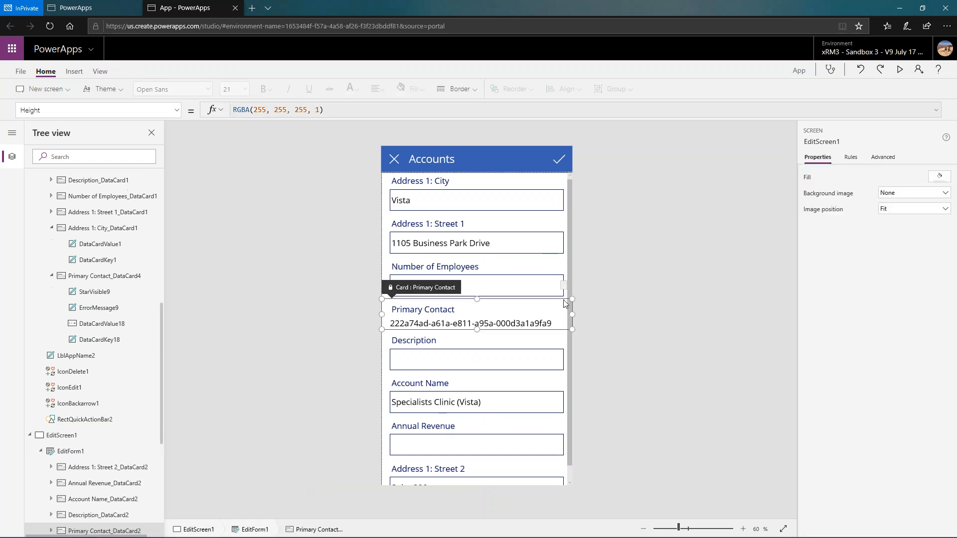
pyautogui.click(80, 452)
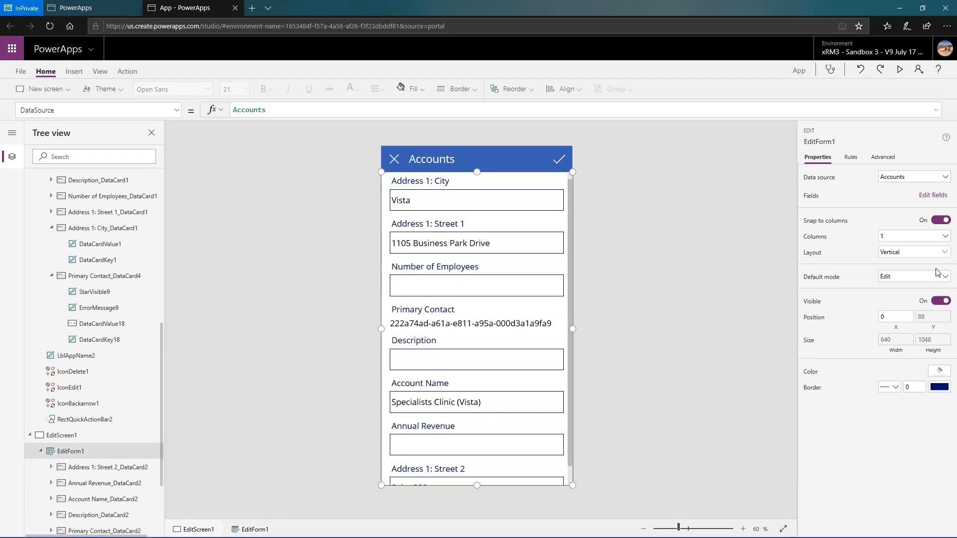
pyautogui.click(942, 195)
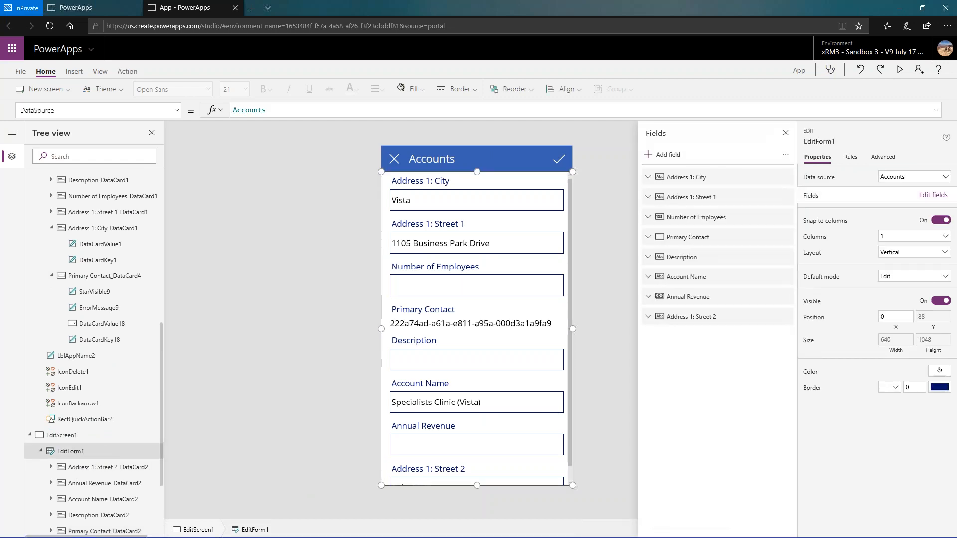
# - Reorder the edit form's fields so Account Name comes first, followed by Address 1: Street 1, Address 1: Street 2 and Address 1: City
pyautogui.moveTo(707, 280); pyautogui.dragTo(705, 179)
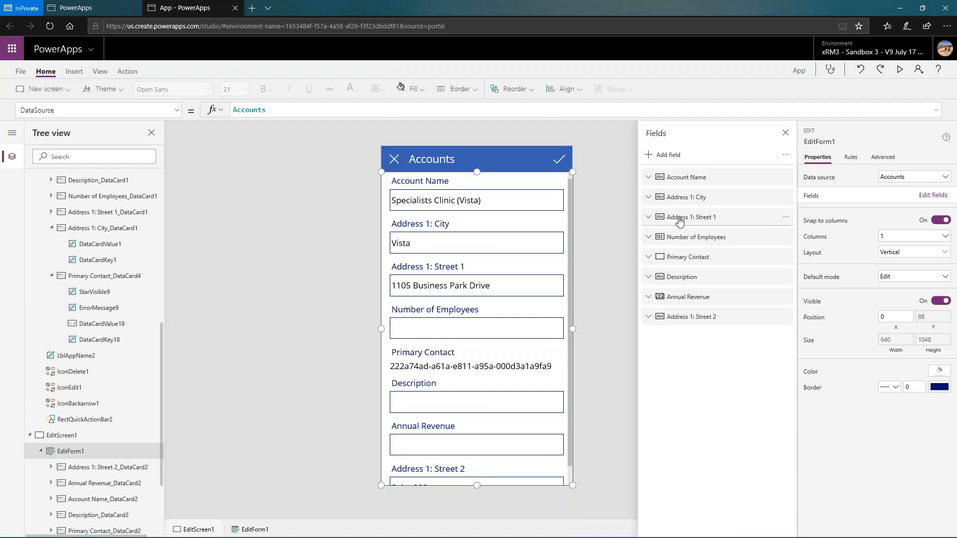
pyautogui.moveTo(680, 215); pyautogui.dragTo(682, 200)
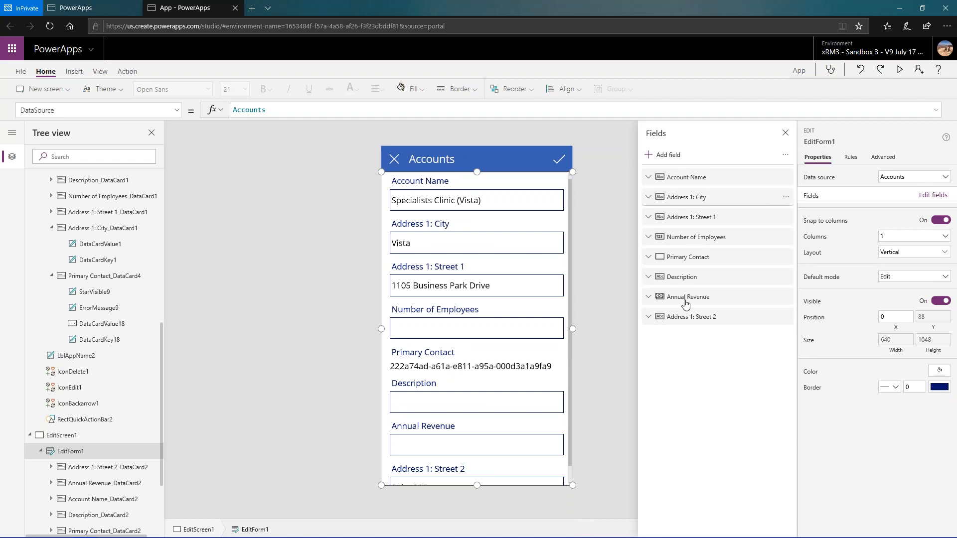
pyautogui.moveTo(682, 319); pyautogui.dragTo(703, 215)
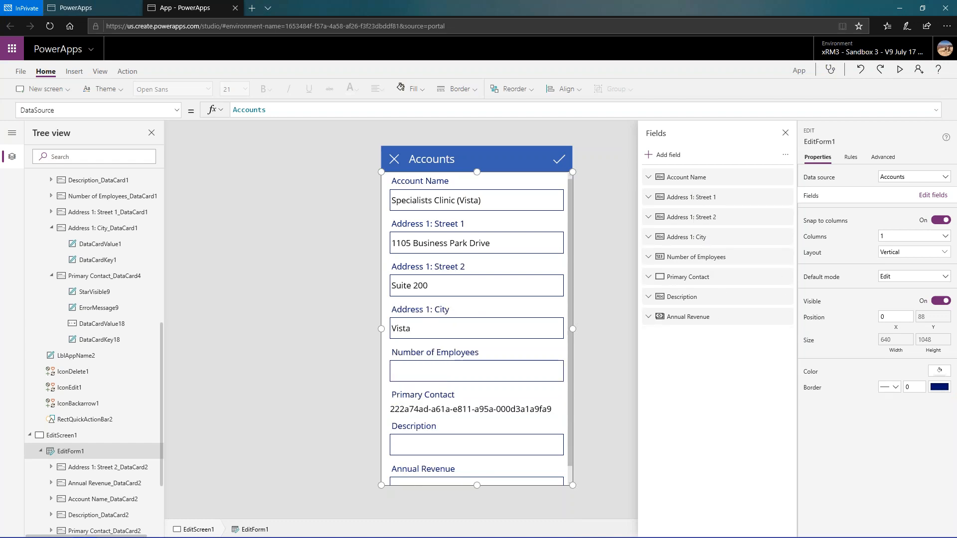
# - Remove the view-text Primary Contact field, _primarycontactid_value, from the edit form
pyautogui.click(684, 282)
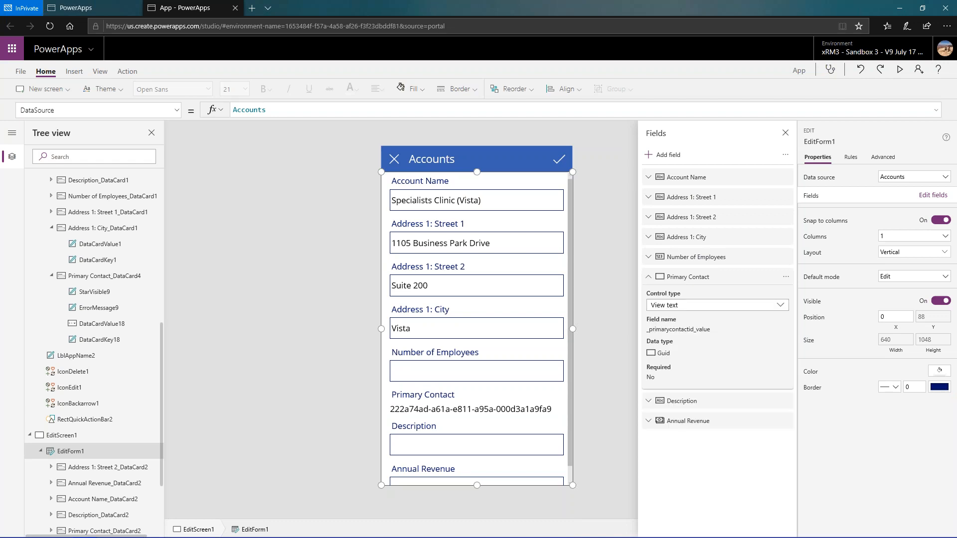
pyautogui.click(786, 277)
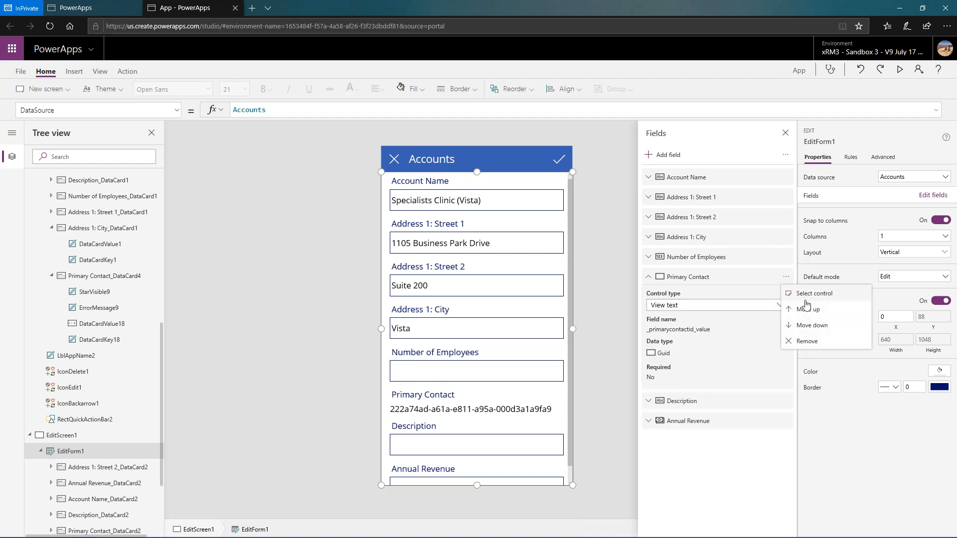
pyautogui.click(807, 340)
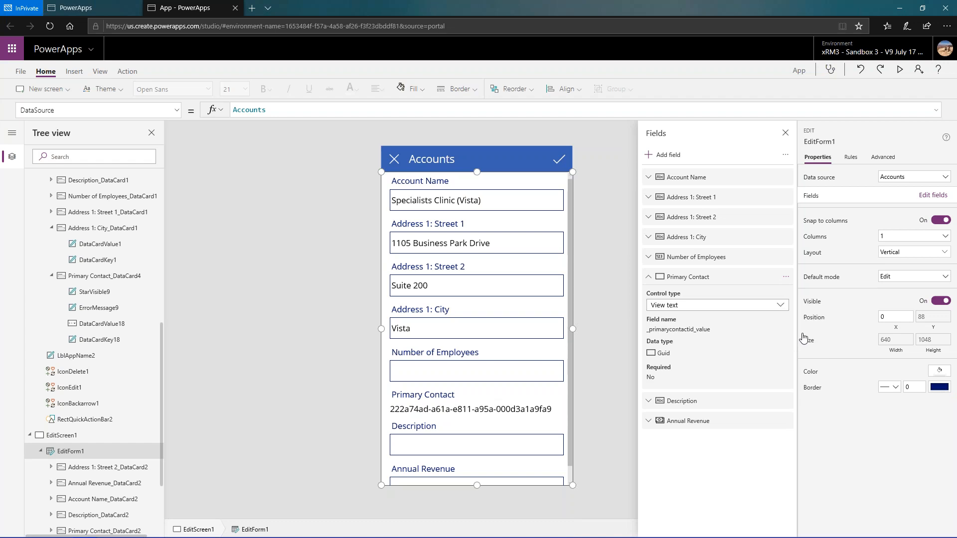
# - Search the available fields for "primar" and add the complex-type Primary Contact field to the edit form
pyautogui.click(661, 158)
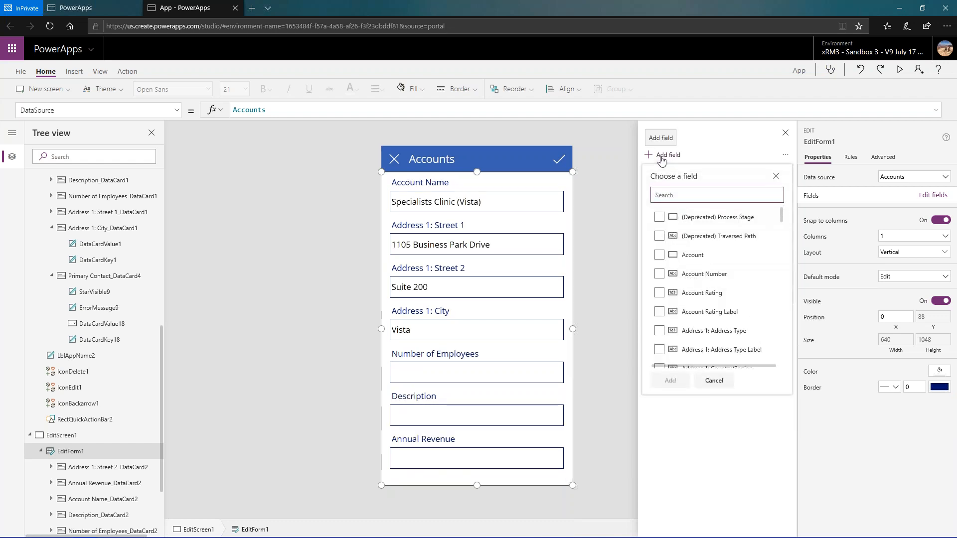
pyautogui.write('primar')
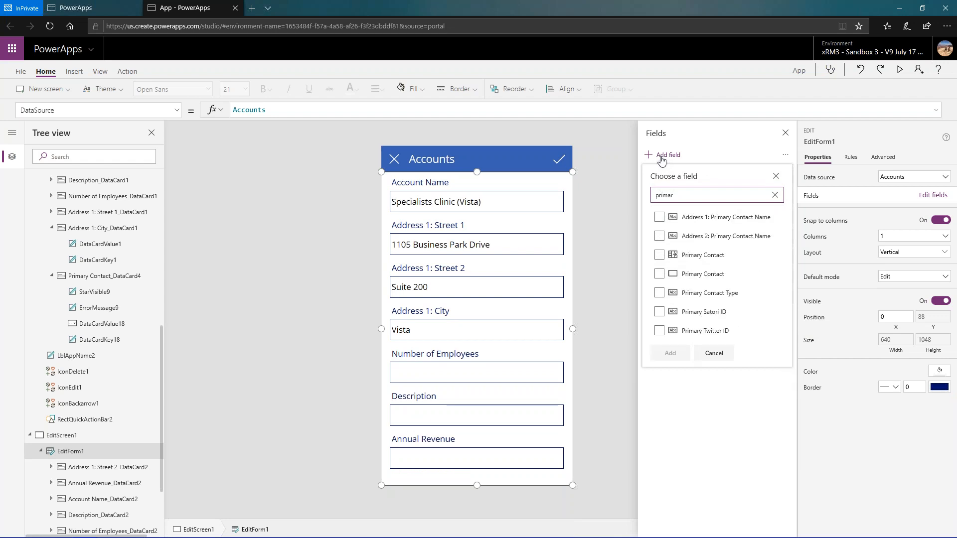
pyautogui.click(659, 255)
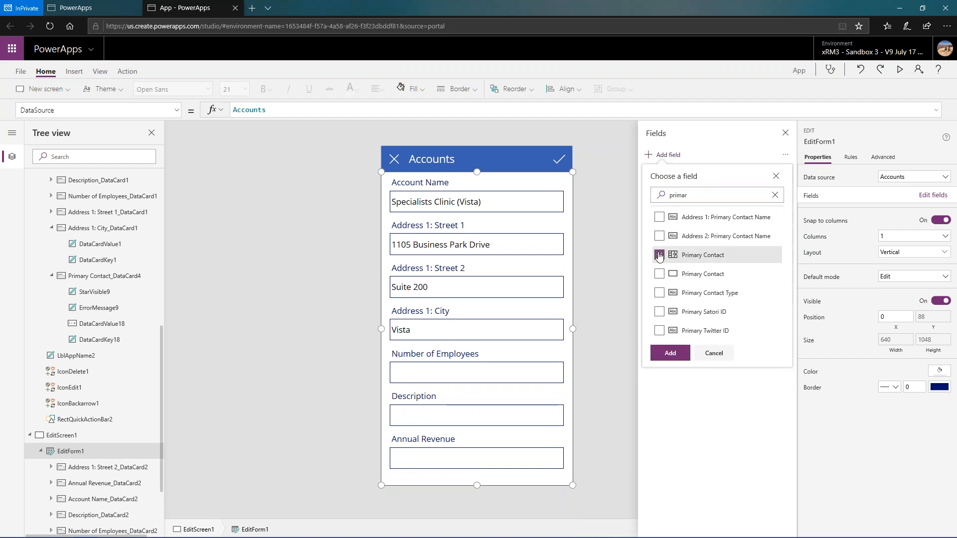
pyautogui.click(669, 354)
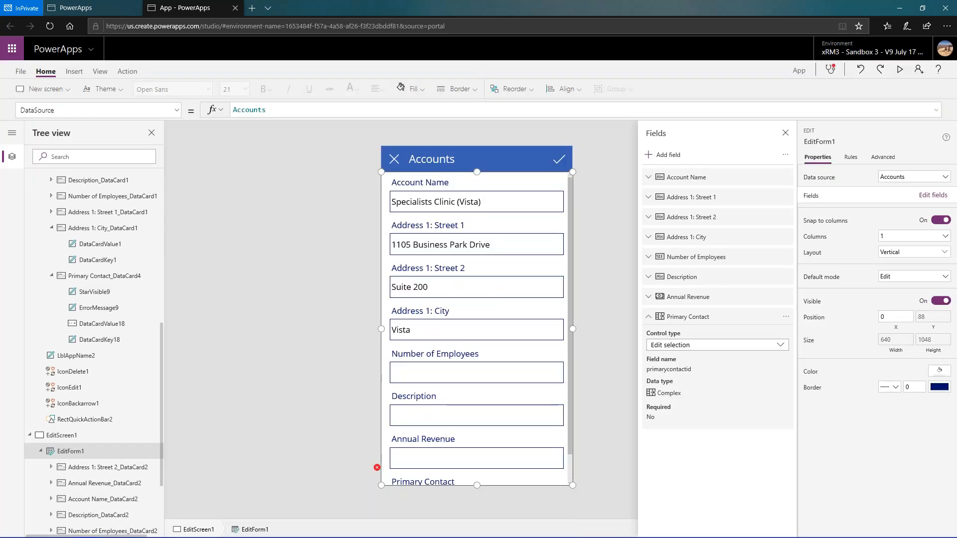
# - Examine the new Primary Contact card at the end of the edit form, including its label and its properties
pyautogui.scroll(-1, 478, 463)
pyautogui.scroll(-2, 487, 476)
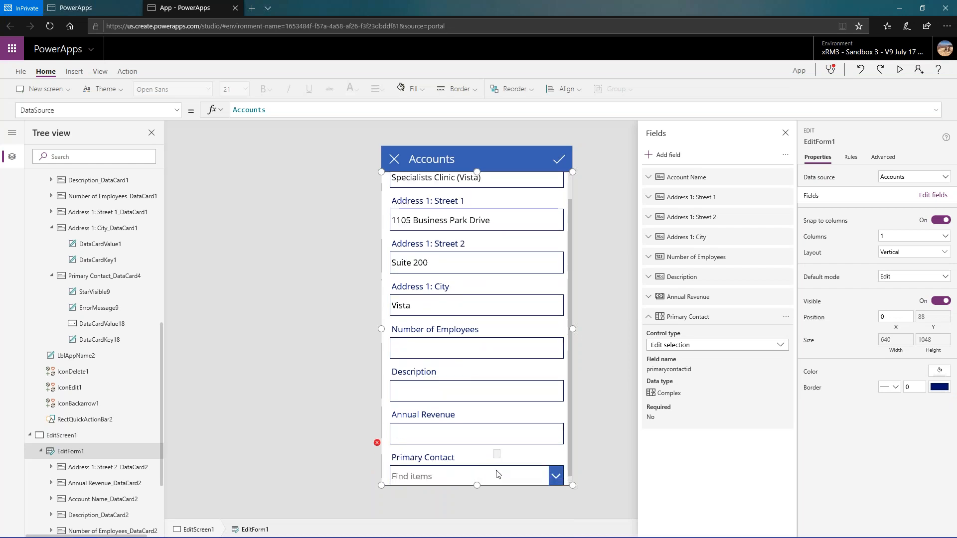
pyautogui.click(497, 472)
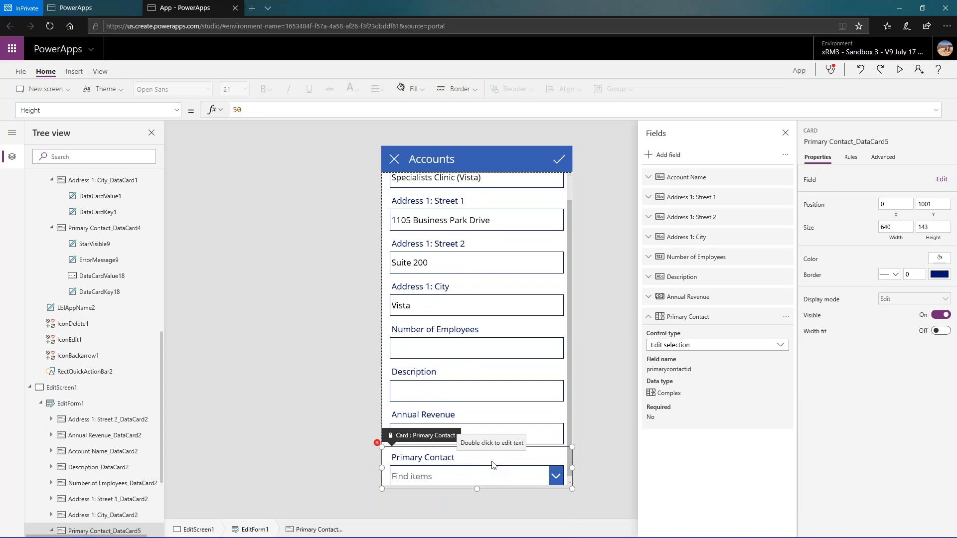
pyautogui.click(396, 459)
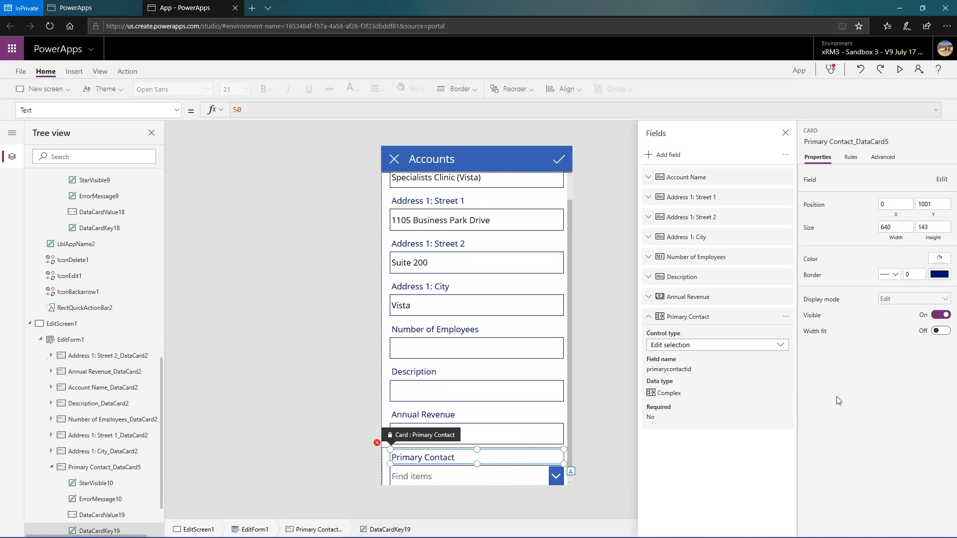
pyautogui.click(390, 474)
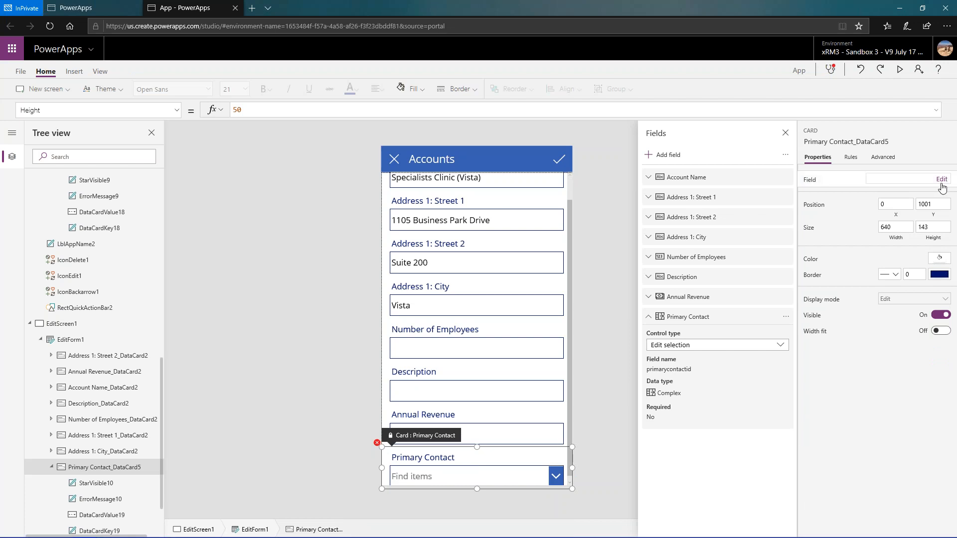
pyautogui.click(544, 460)
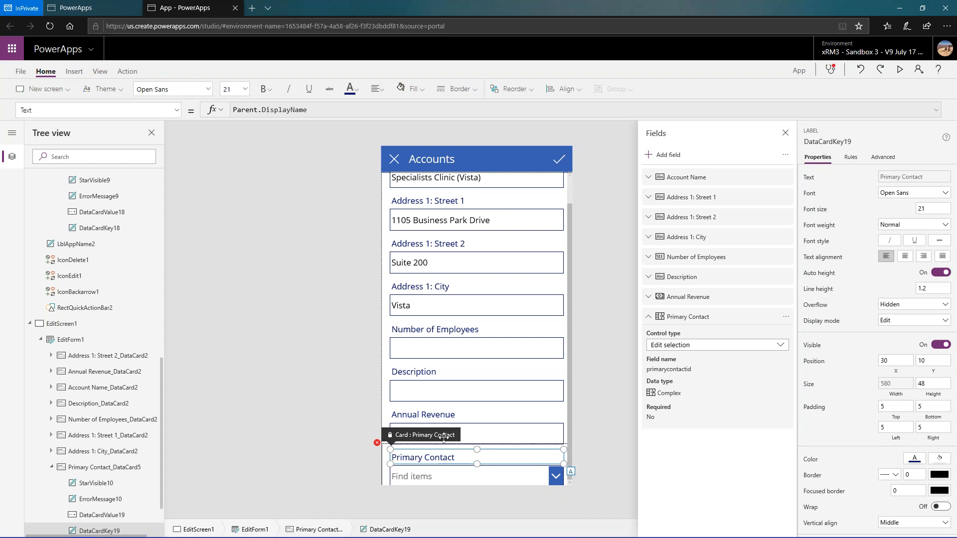
pyautogui.scroll(-1, 443, 437)
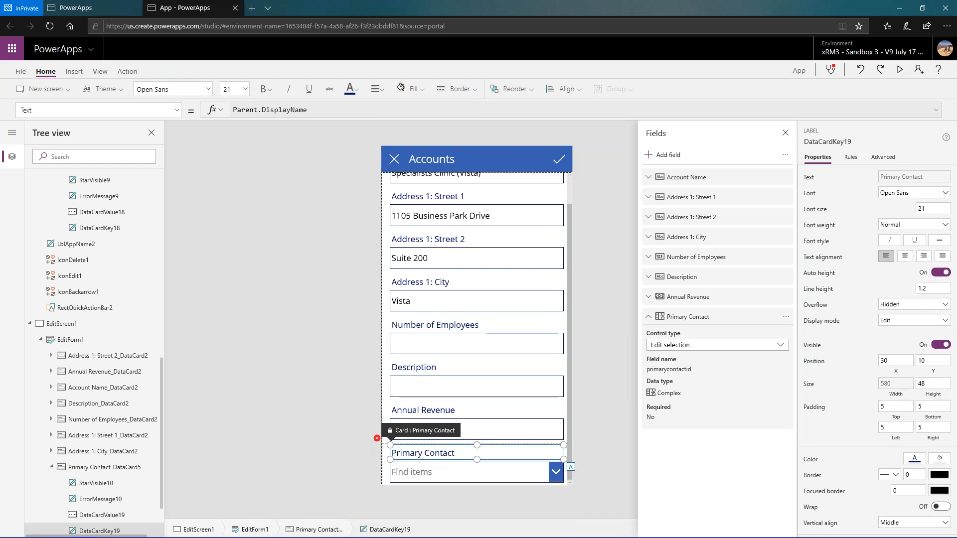
pyautogui.click(389, 482)
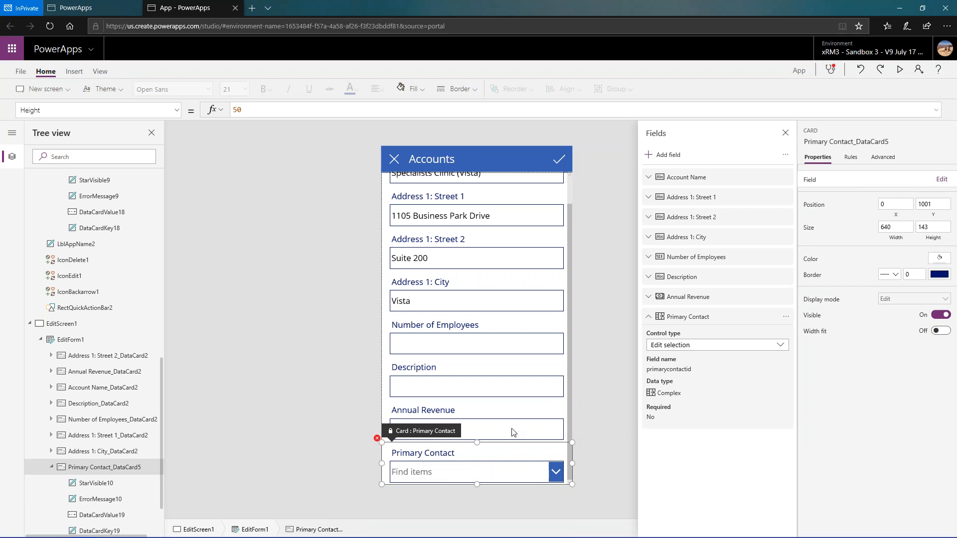
pyautogui.click(510, 454)
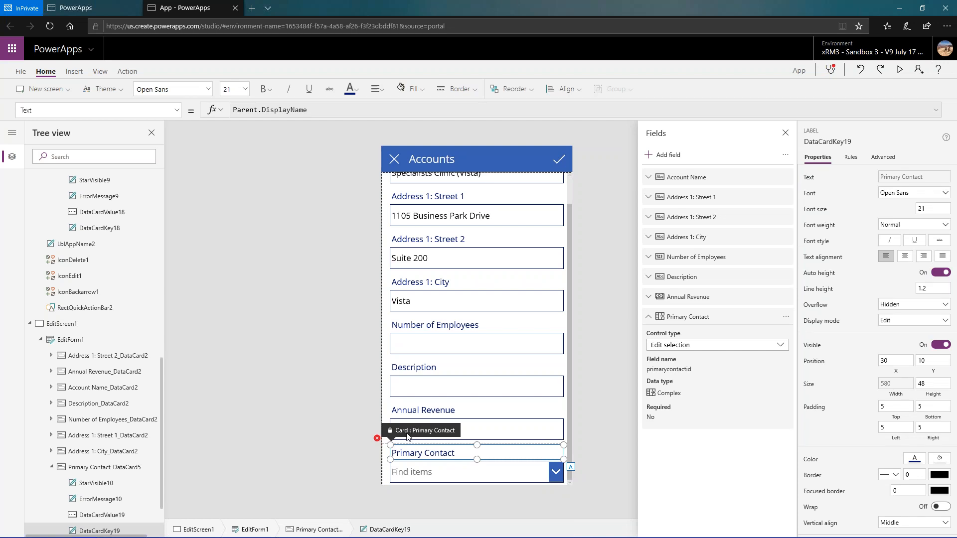
pyautogui.click(389, 455)
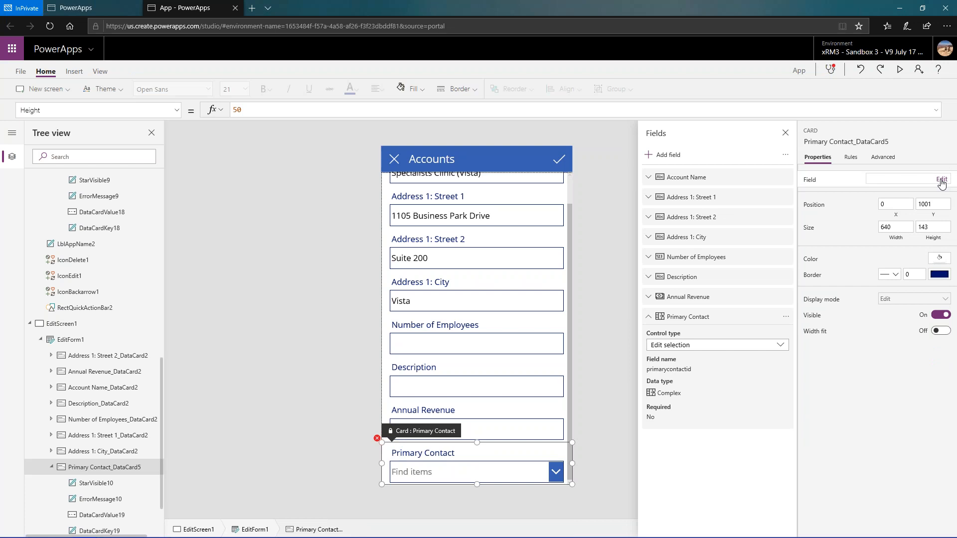
# - Reopen the Primary Contact card's field settings and unlock the card to change its properties
pyautogui.click(785, 134)
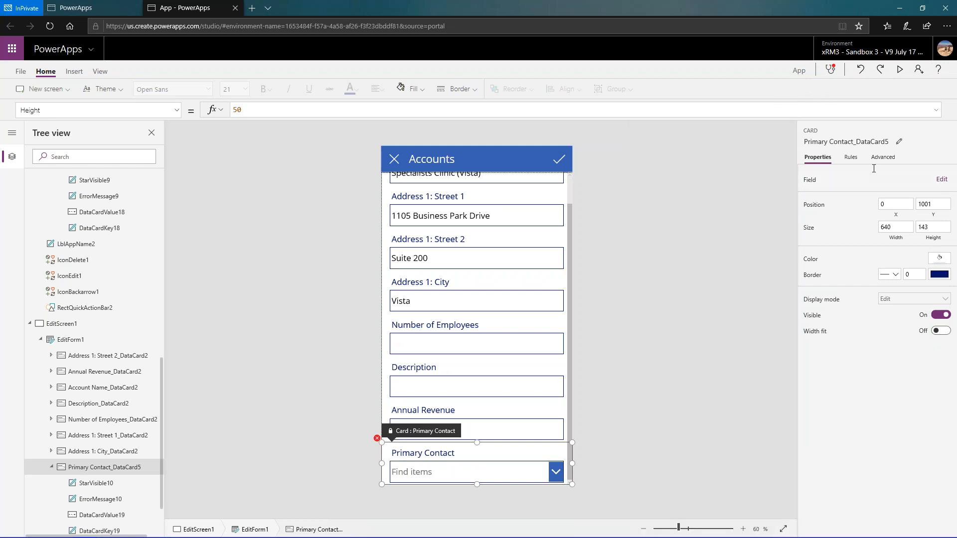
pyautogui.click(940, 179)
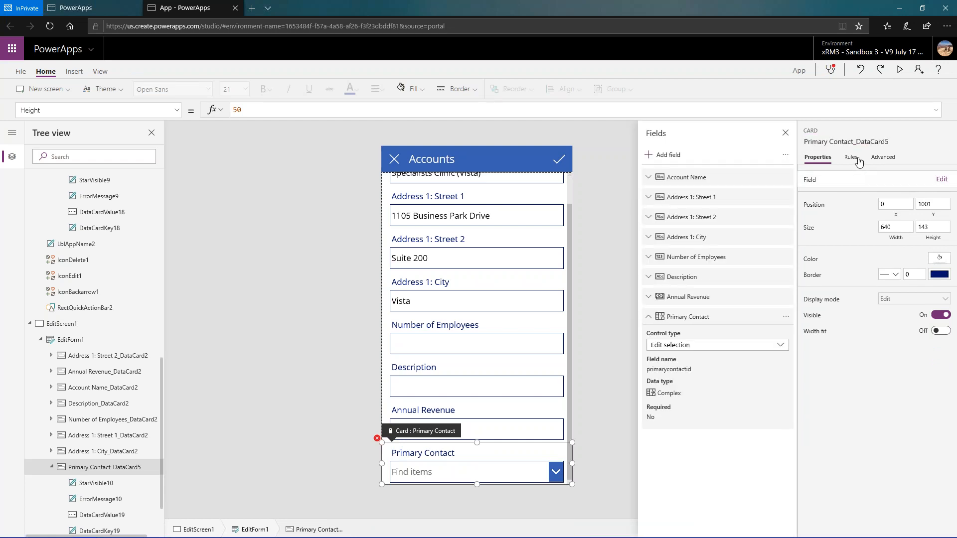
pyautogui.click(875, 158)
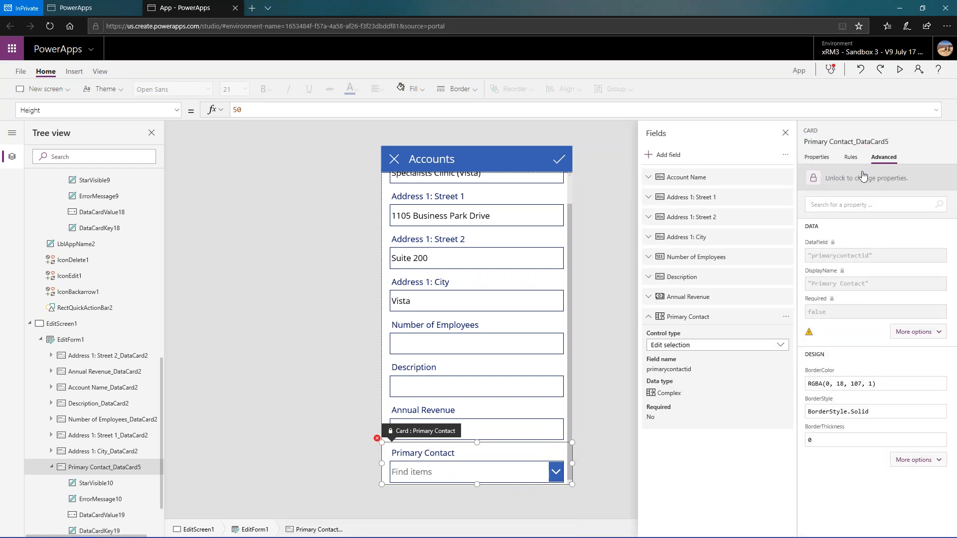
pyautogui.click(863, 176)
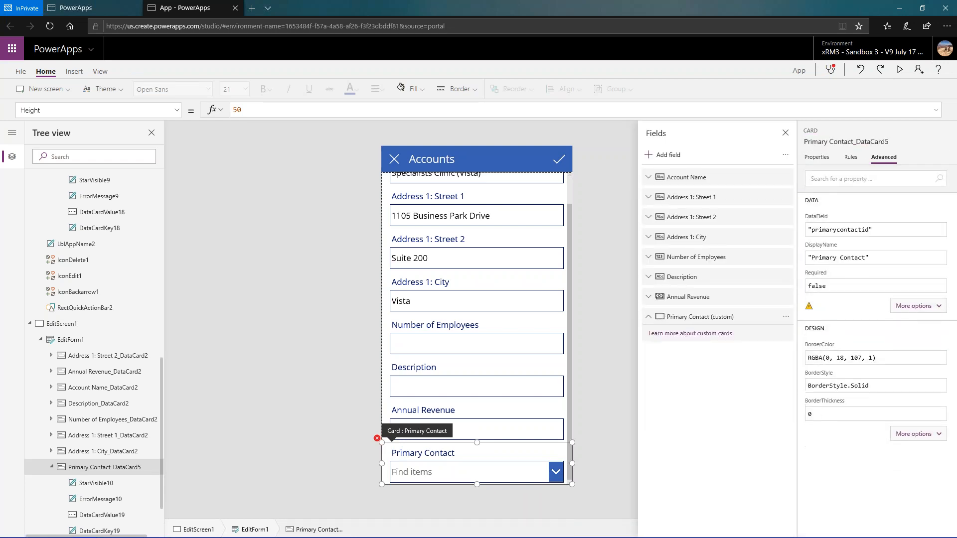
# - Inspect the unlocked Primary Contact card's entry in the field list and compare the properties of the card and its label
pyautogui.click(805, 159)
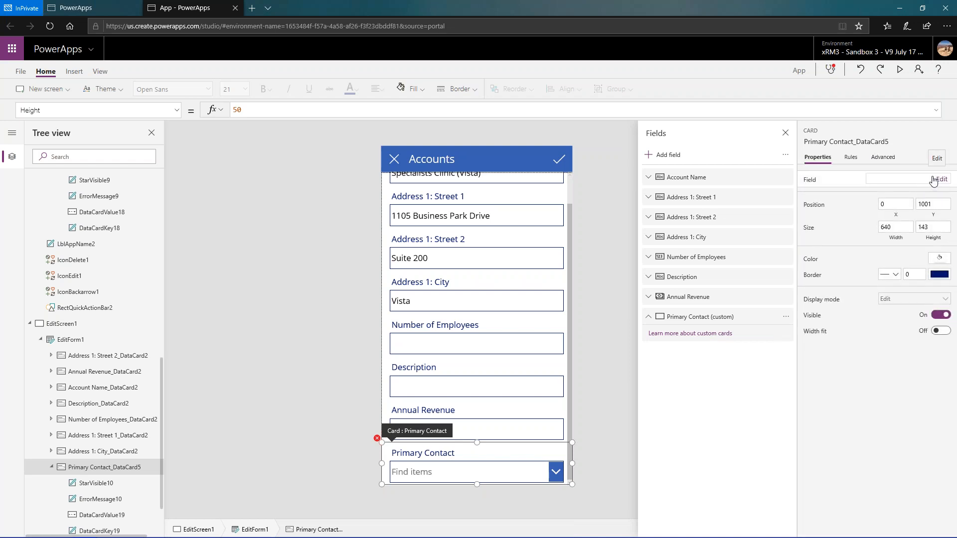
pyautogui.click(781, 322)
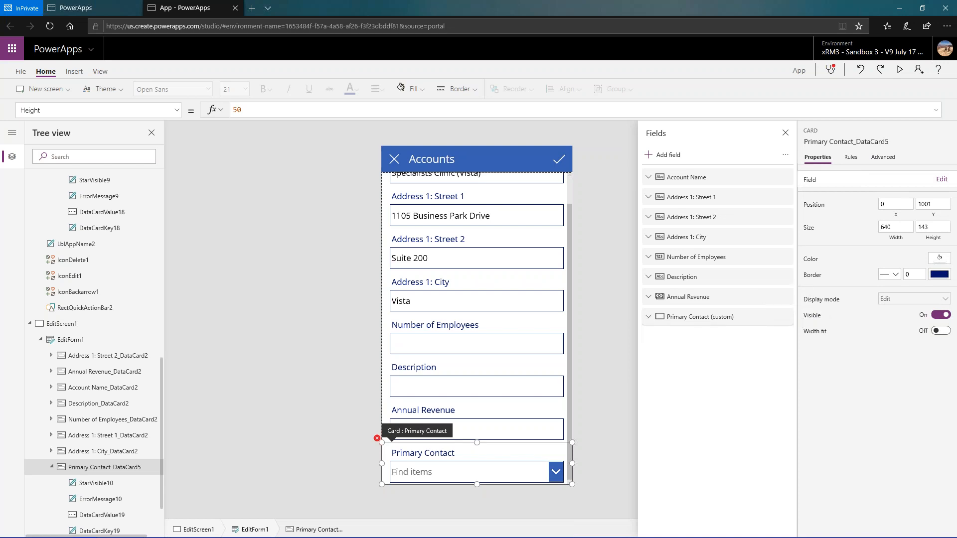
pyautogui.click(649, 317)
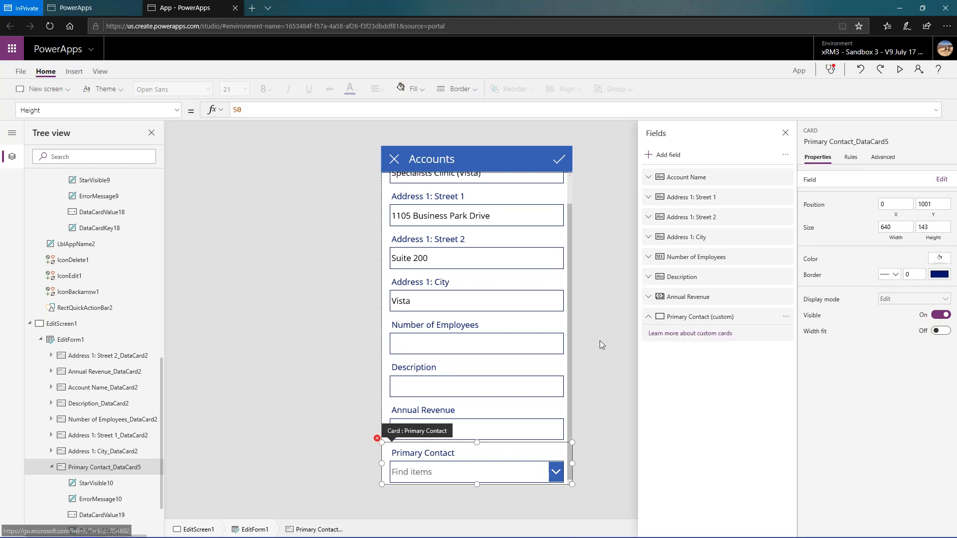
pyautogui.click(394, 455)
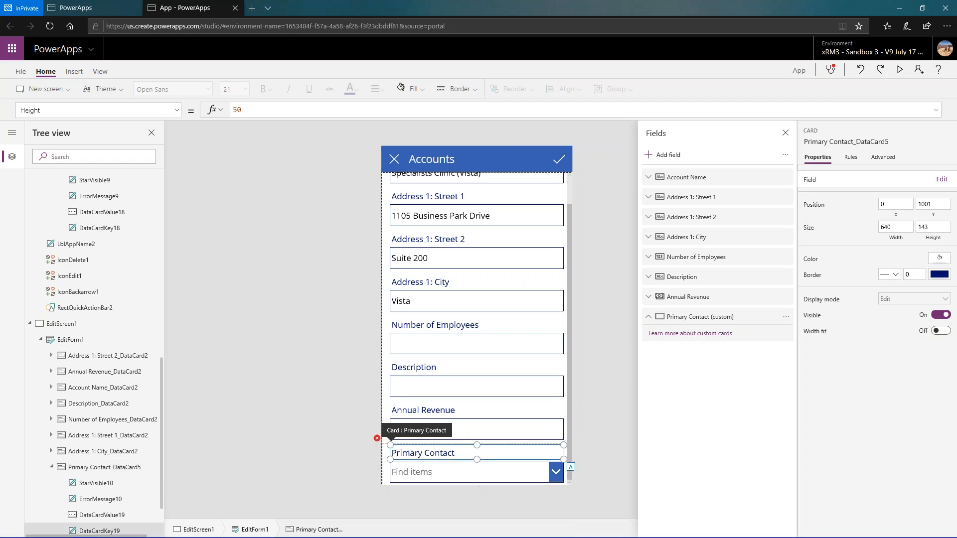
pyautogui.click(383, 468)
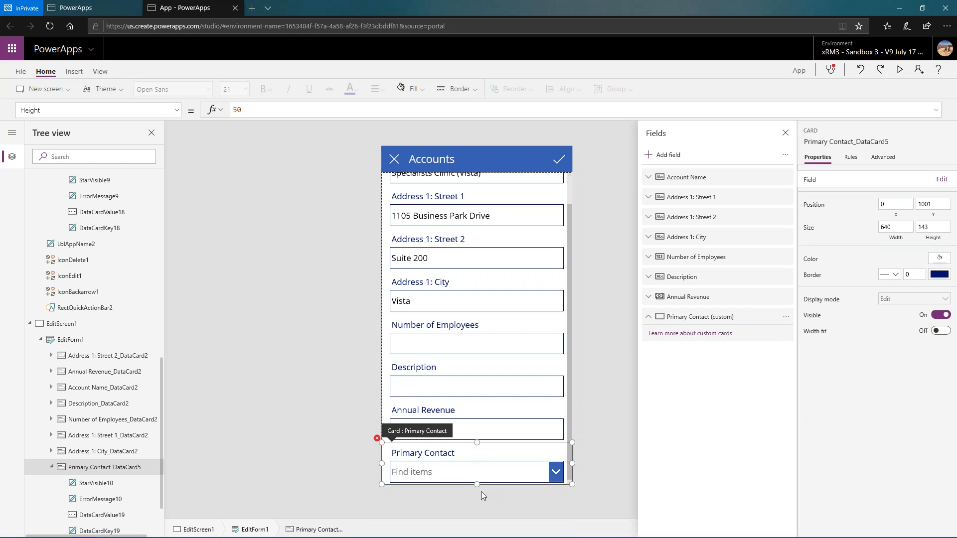
pyautogui.click(524, 455)
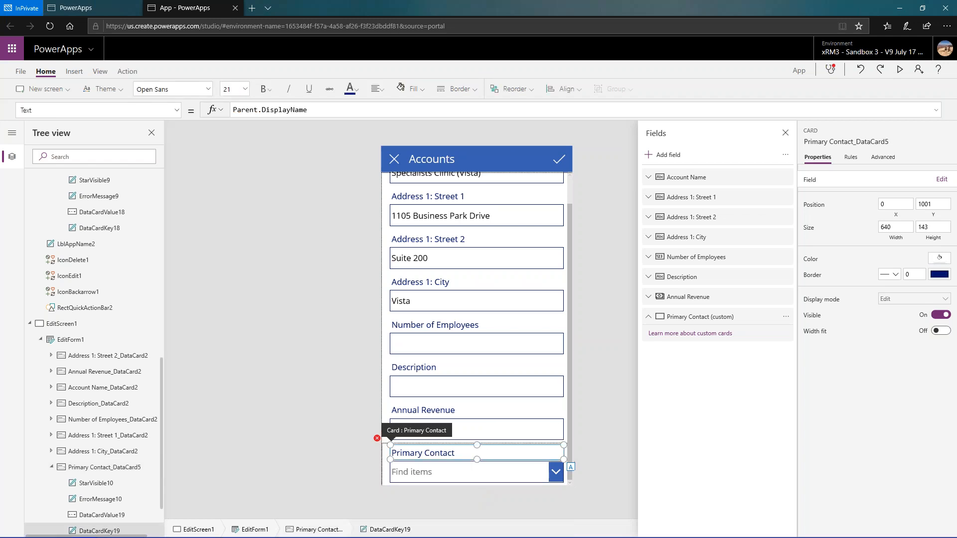
pyautogui.click(388, 447)
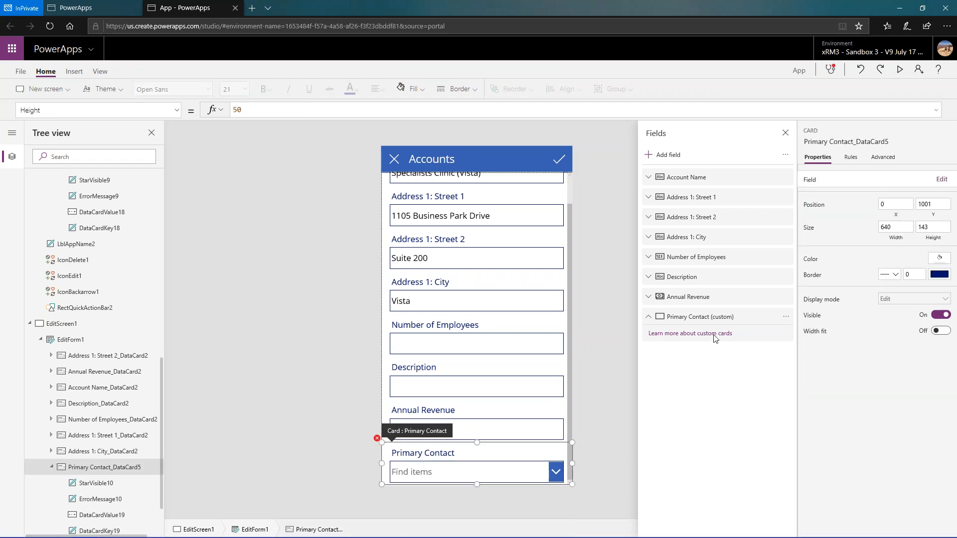
# - Replace the custom Primary Contact card with a newly added complex-type Primary Contact field and check its control type options
pyautogui.click(786, 319)
pyautogui.click(806, 365)
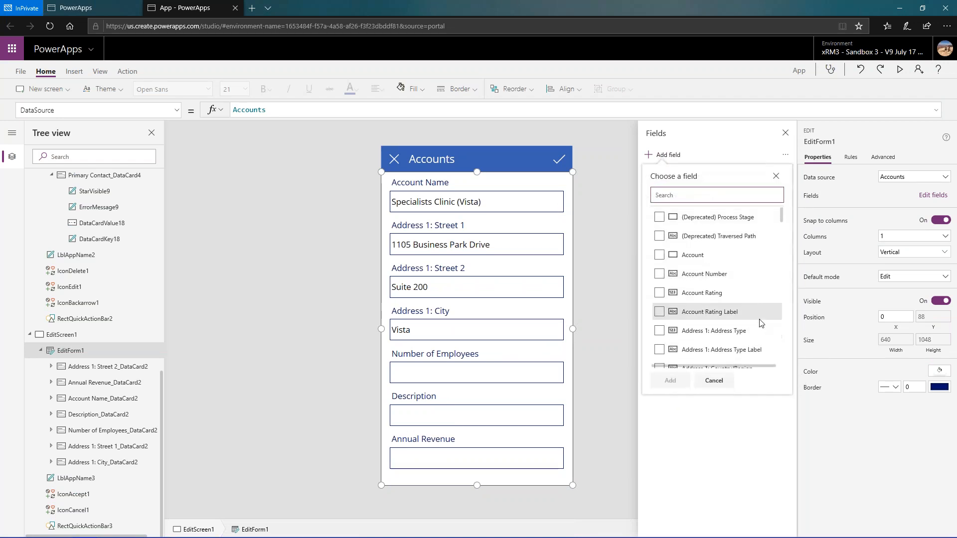
pyautogui.write('primar')
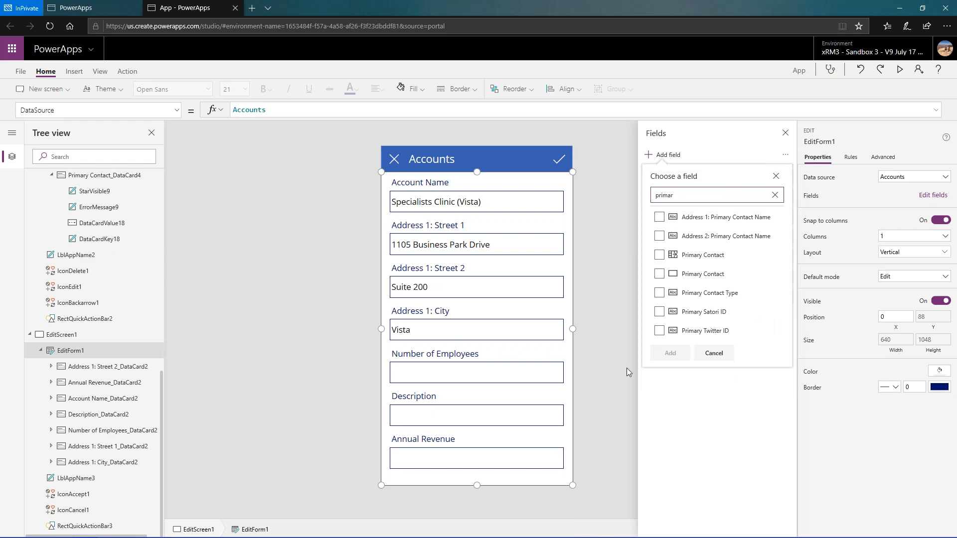
pyautogui.click(659, 255)
pyautogui.click(673, 352)
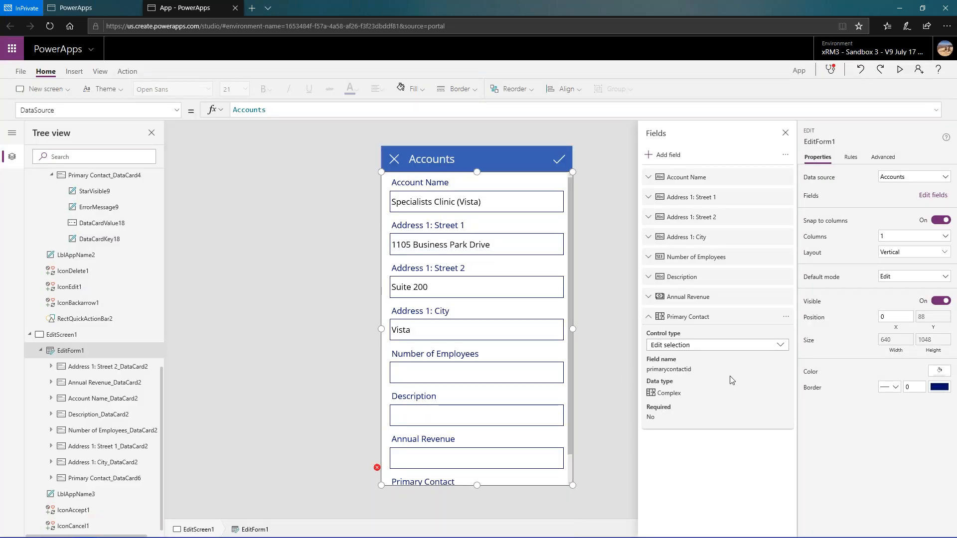
pyautogui.click(777, 349)
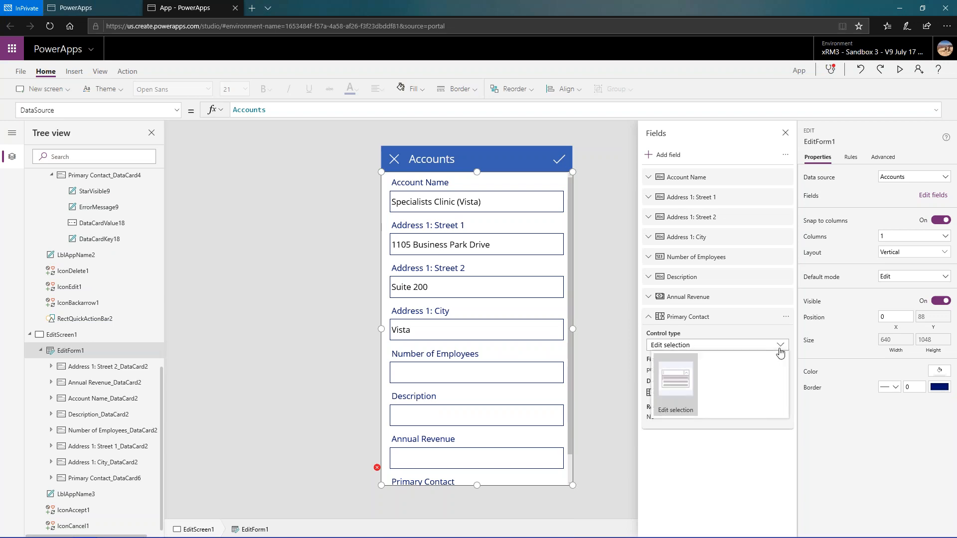
pyautogui.click(777, 348)
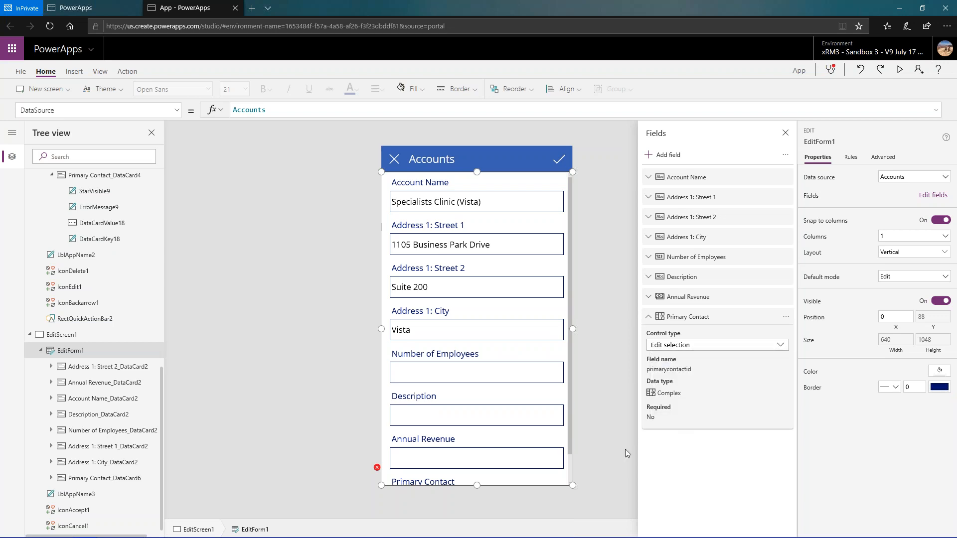
# - Unlock the newly added Primary Contact card on the edit form so its properties can be changed
pyautogui.click(562, 479)
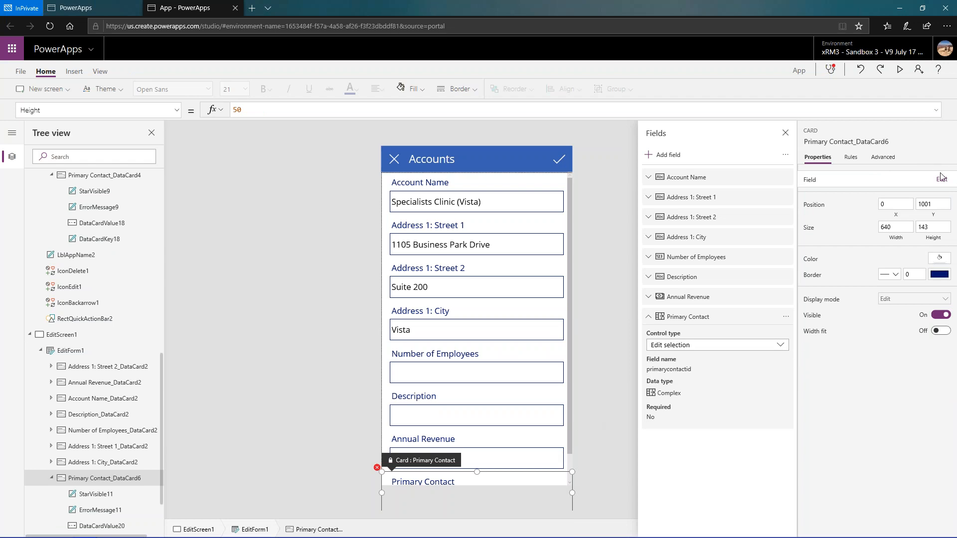
pyautogui.click(894, 160)
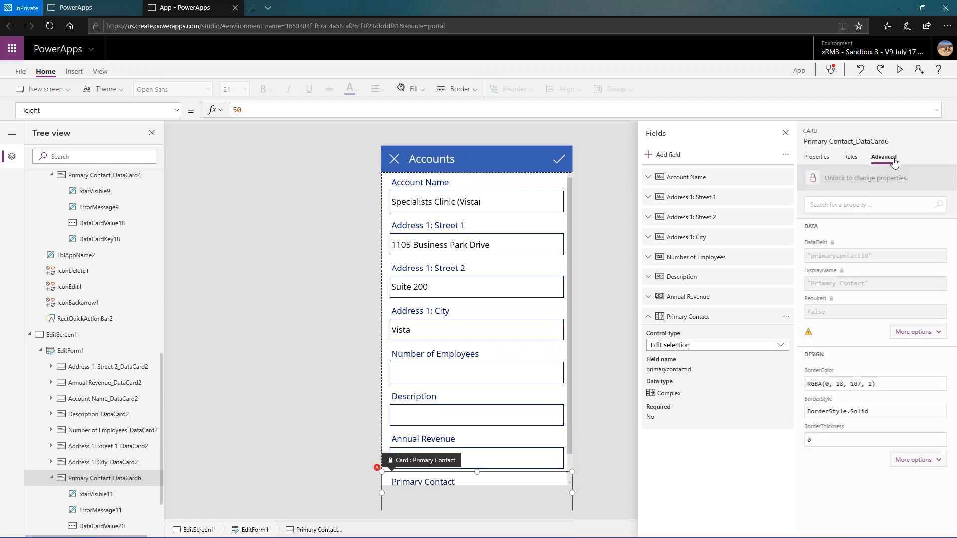
pyautogui.click(878, 182)
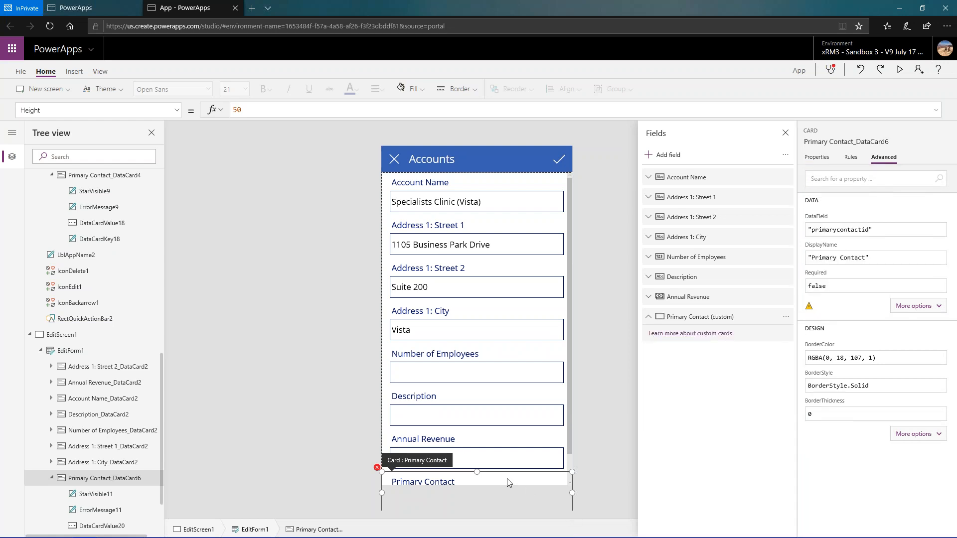
pyautogui.click(430, 480)
pyautogui.click(427, 469)
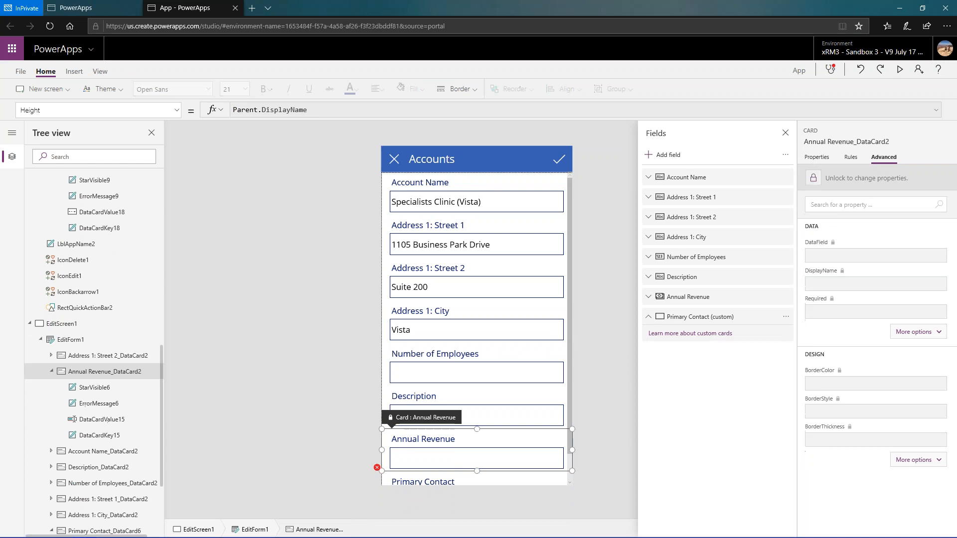
pyautogui.click(426, 481)
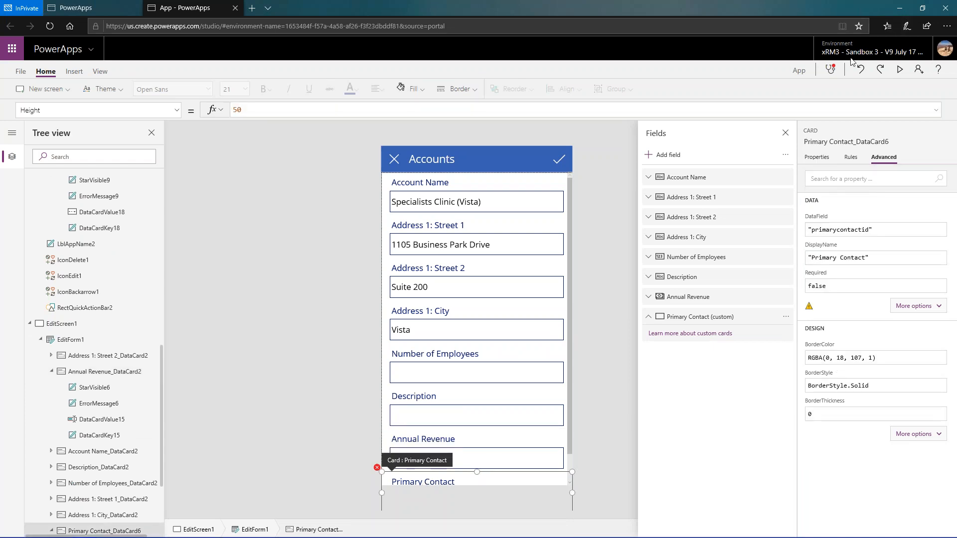
# - Fix the Primary Contact card's formula error by setting its Default to ThisItem.'Primary Contact (primarycontactid)'
pyautogui.click(831, 69)
pyautogui.click(890, 169)
pyautogui.click(891, 239)
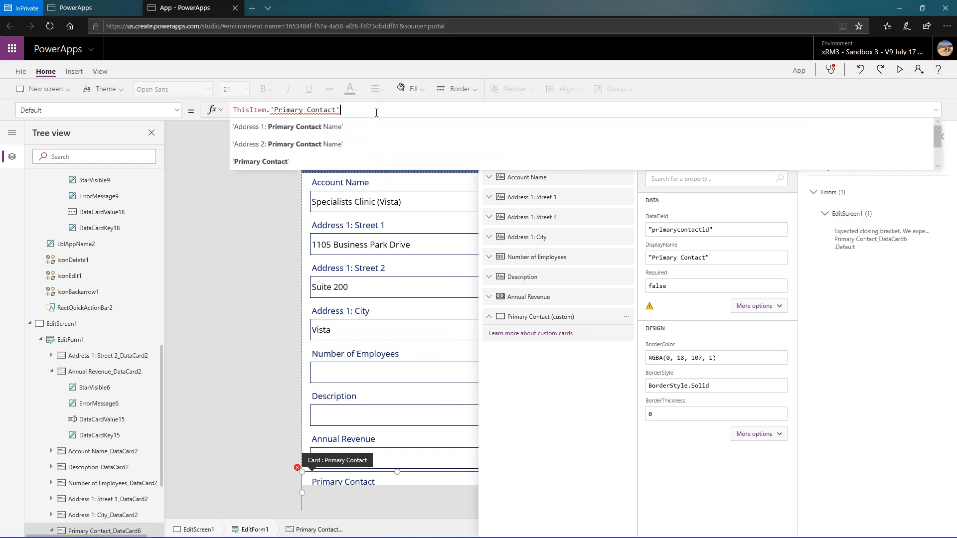
pyautogui.scroll(-2, 368, 158)
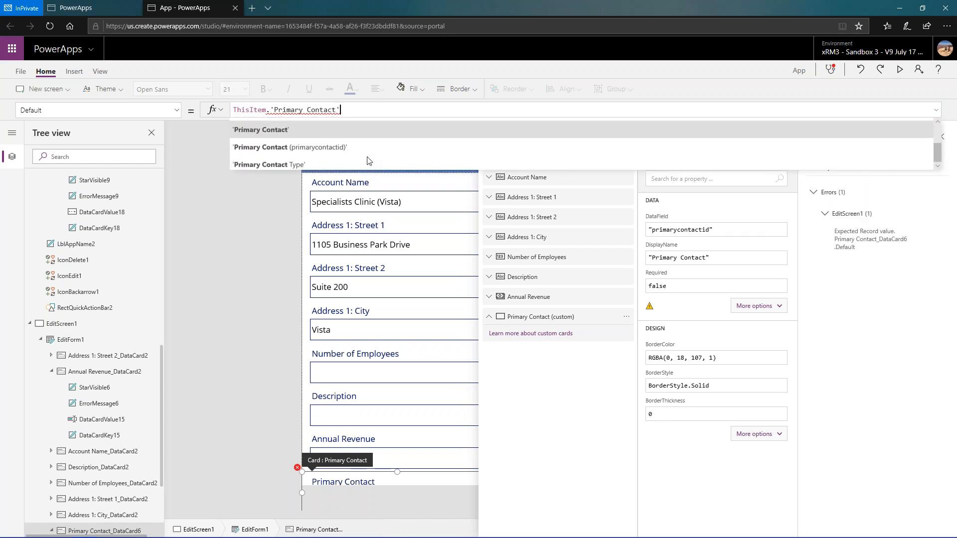
pyautogui.click(358, 147)
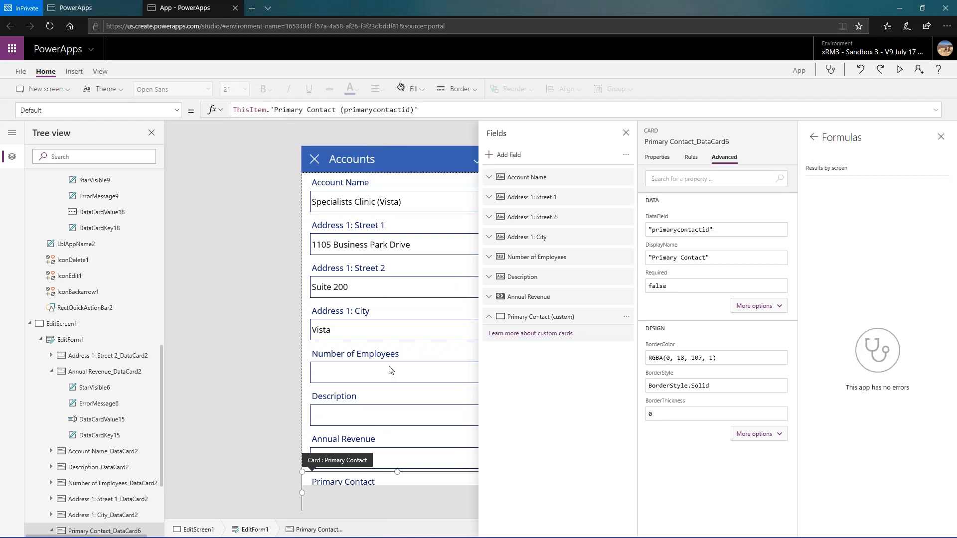
pyautogui.click(940, 136)
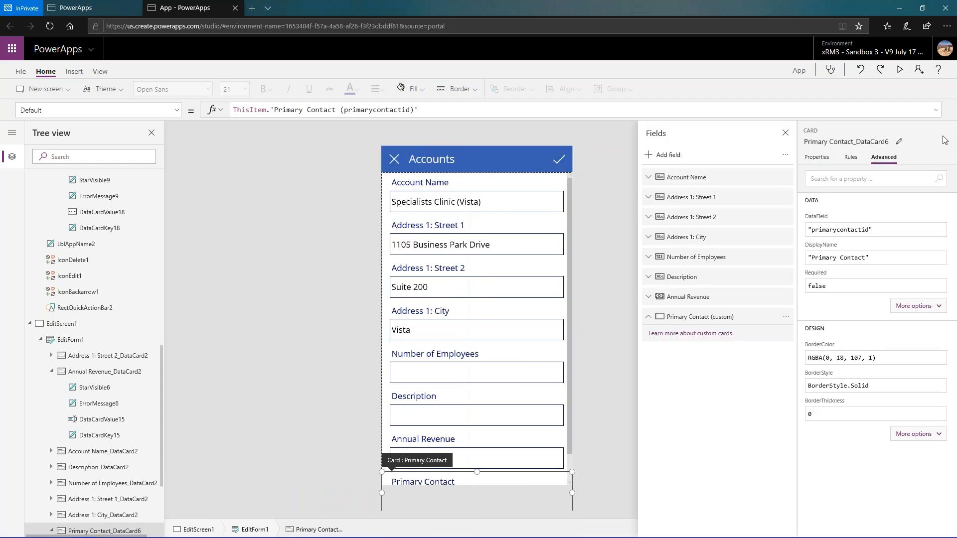
# - Preview the edit form down to the Primary Contact lookup, return to editing and look over the form's fields
pyautogui.moveTo(571, 281); pyautogui.dragTo(553, 347)
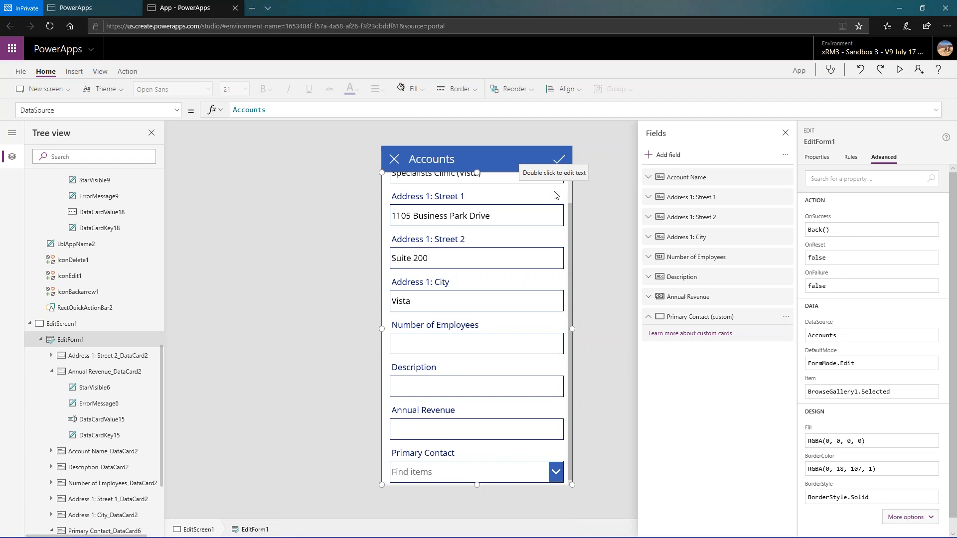
pyautogui.click(900, 69)
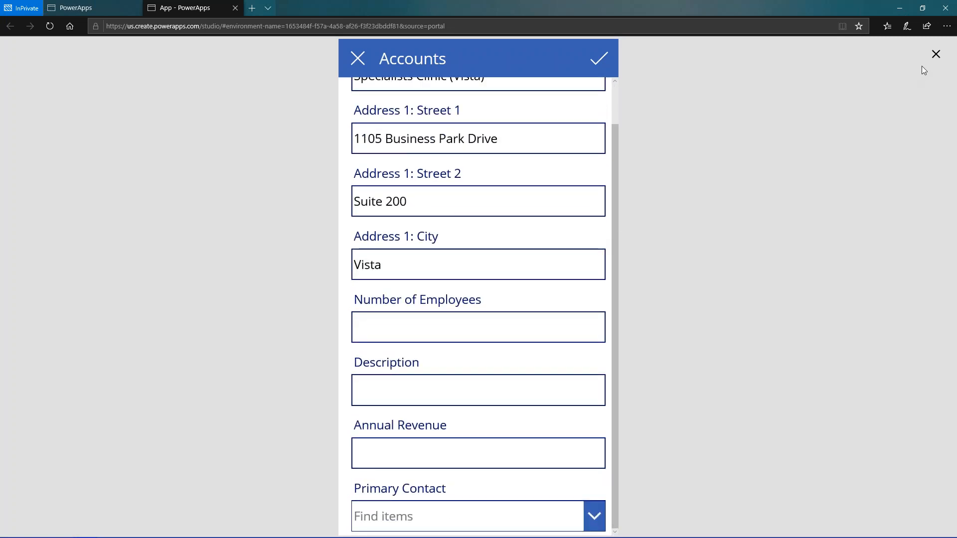
pyautogui.click(935, 56)
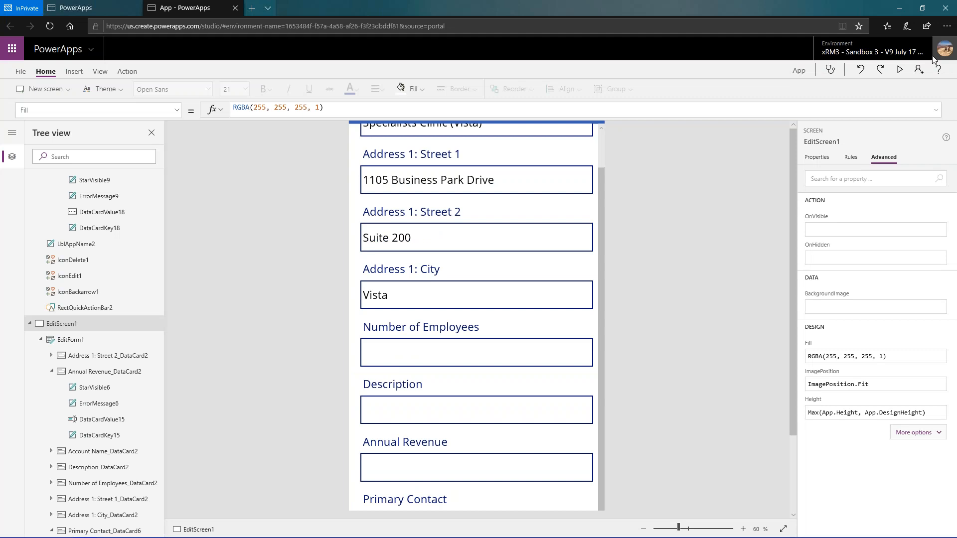
pyautogui.click(556, 325)
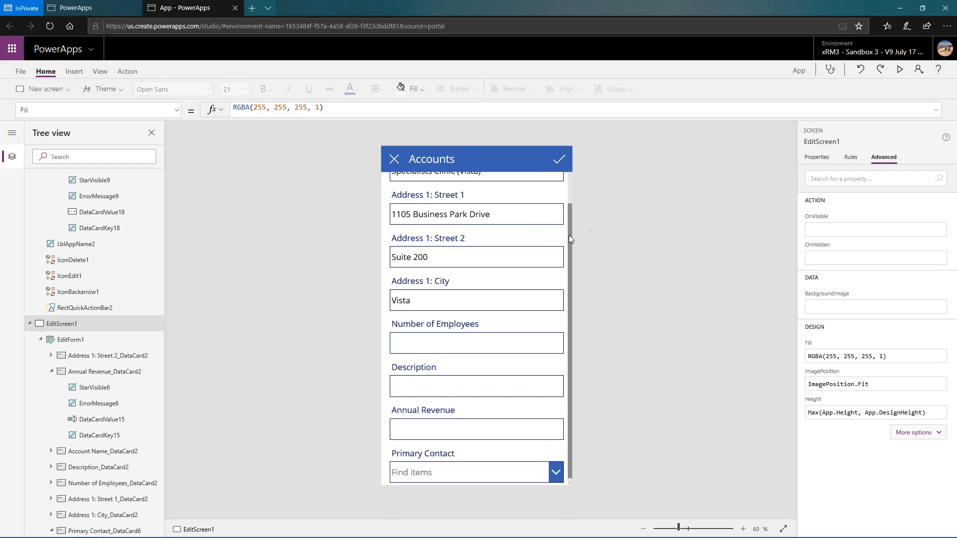
pyautogui.scroll(1, 570, 235)
pyautogui.scroll(-1, 572, 239)
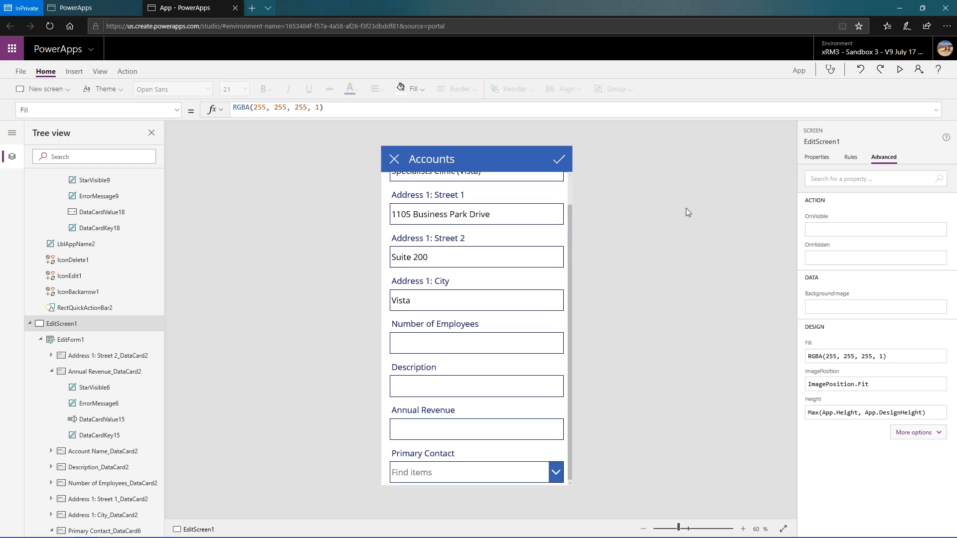
# - Review the account gallery on BrowseScreen1, including which accounts show an image
pyautogui.scroll(5, 142, 242)
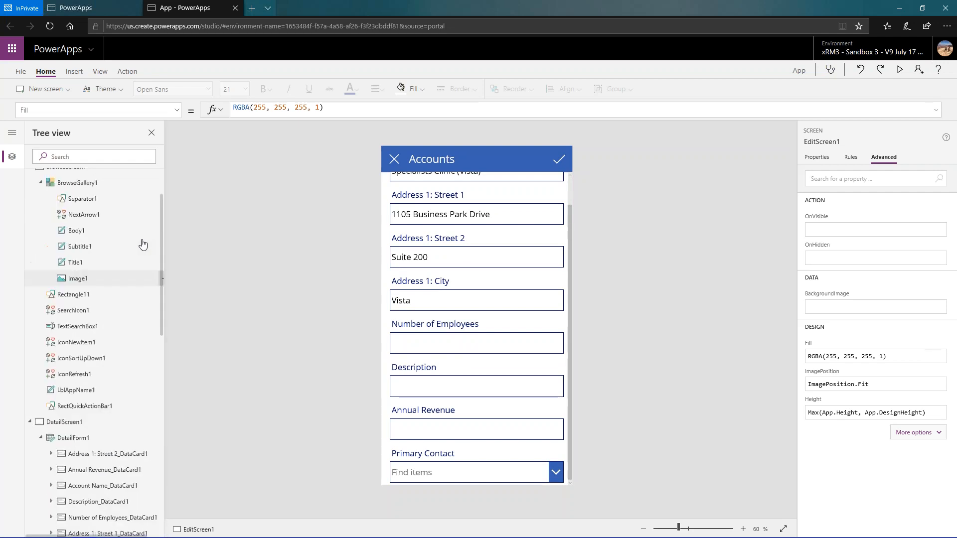
pyautogui.scroll(1, 143, 244)
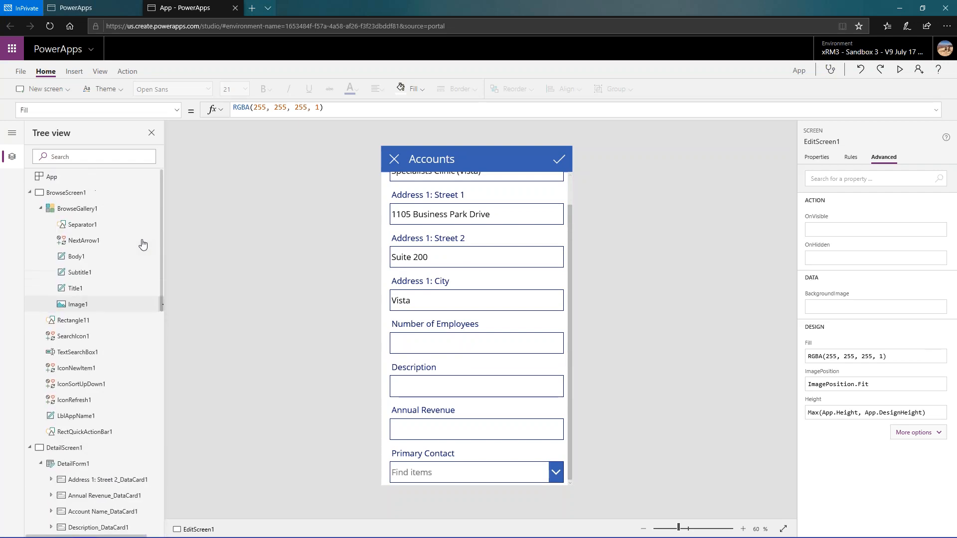
pyautogui.click(67, 195)
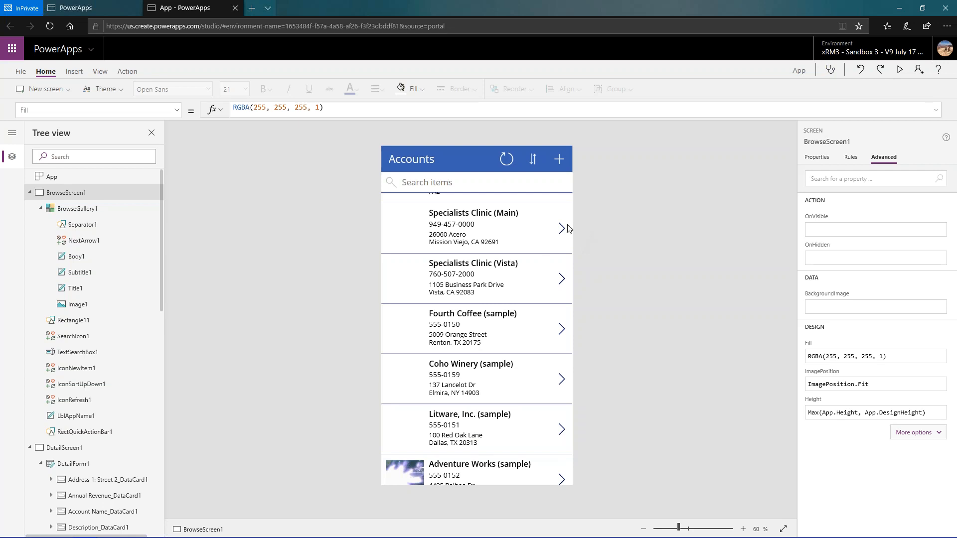
pyautogui.scroll(-15, 136, 399)
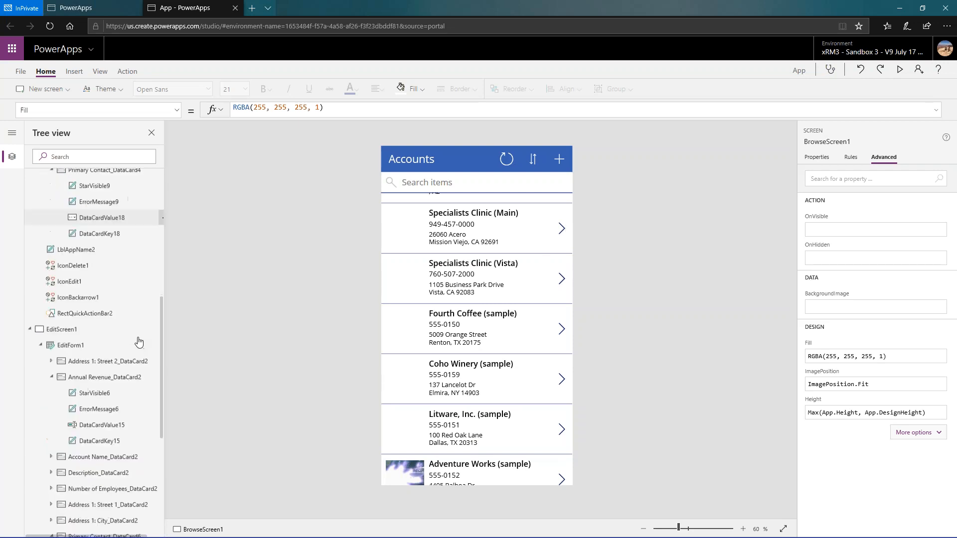
pyautogui.scroll(-1, 145, 339)
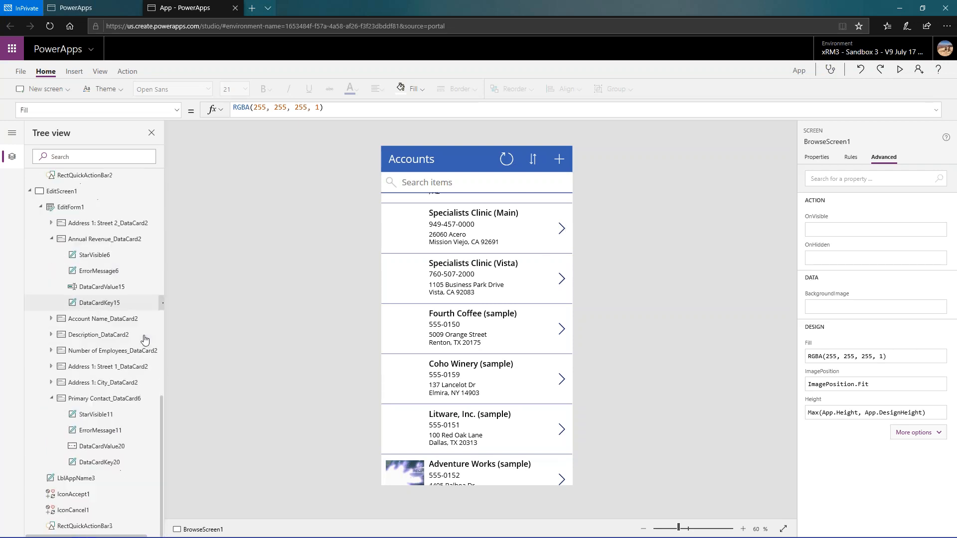
# - Find the Default Image field by searching for "image" and add it to the form on EditScreen1
pyautogui.click(64, 194)
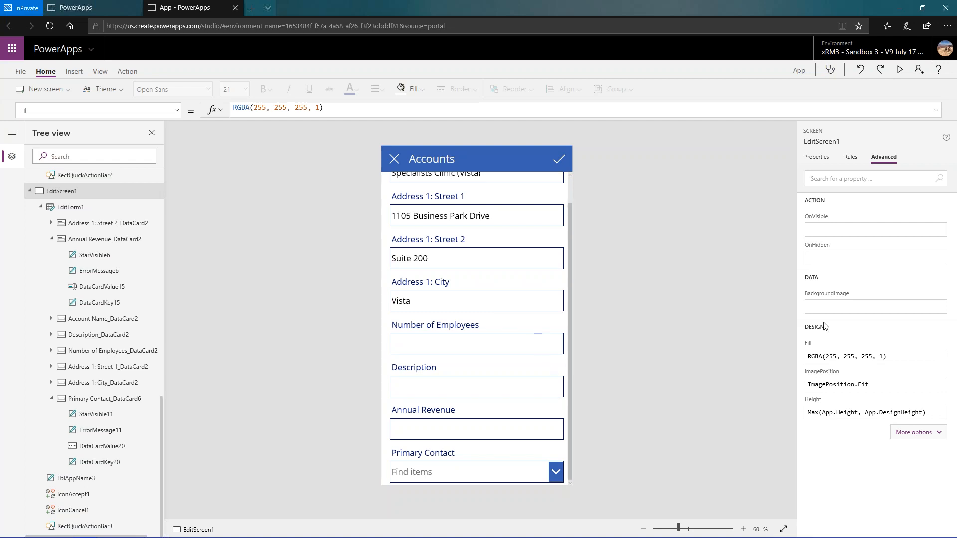
pyautogui.click(815, 159)
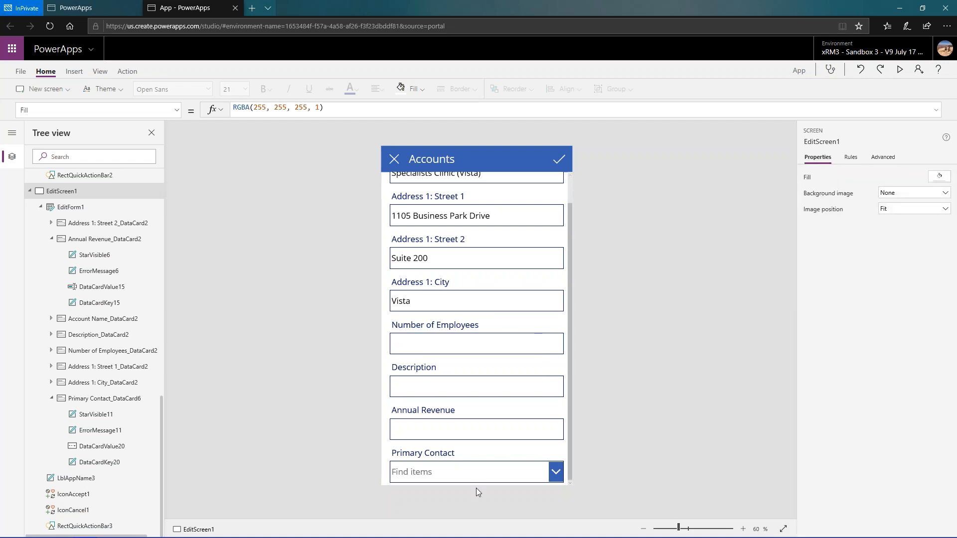
pyautogui.click(384, 453)
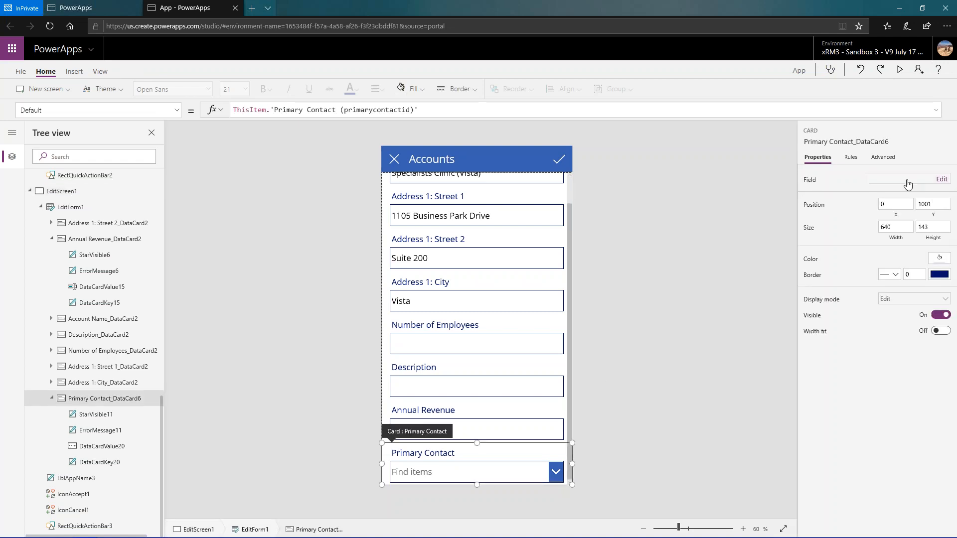
pyautogui.click(942, 180)
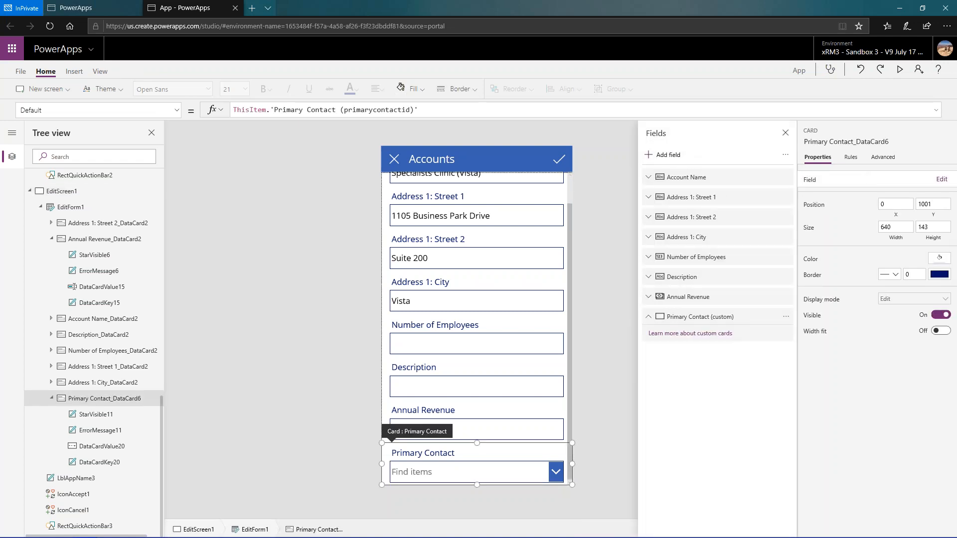
pyautogui.click(665, 154)
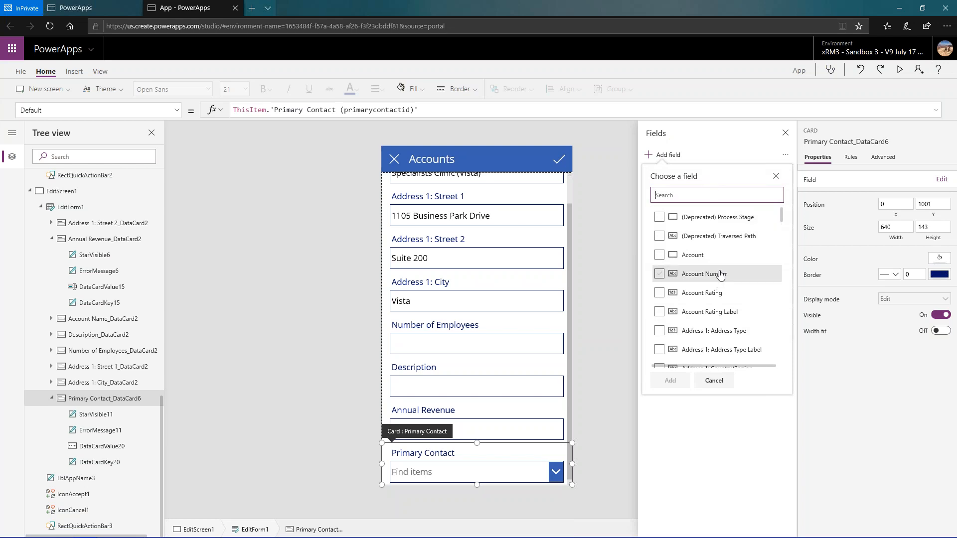
pyautogui.write('image')
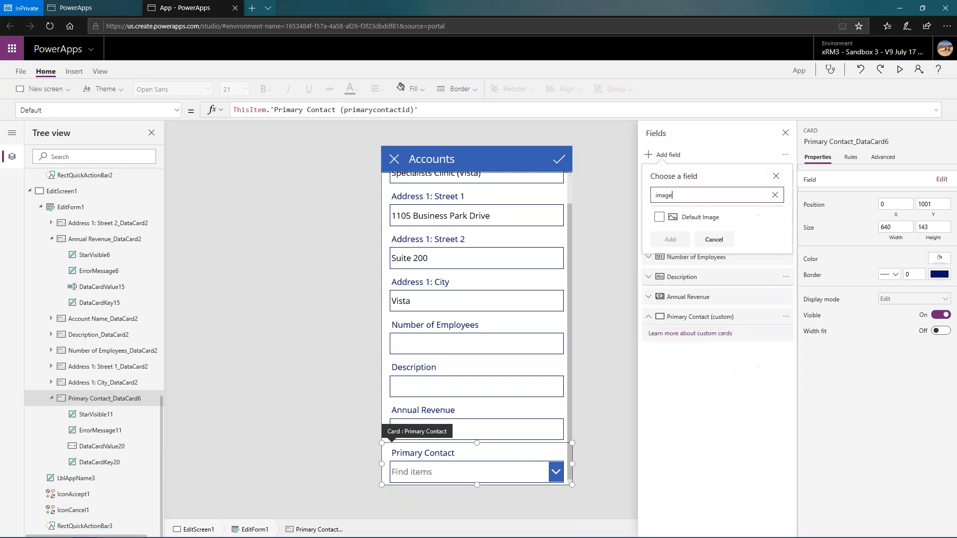
pyautogui.click(660, 218)
pyautogui.click(669, 240)
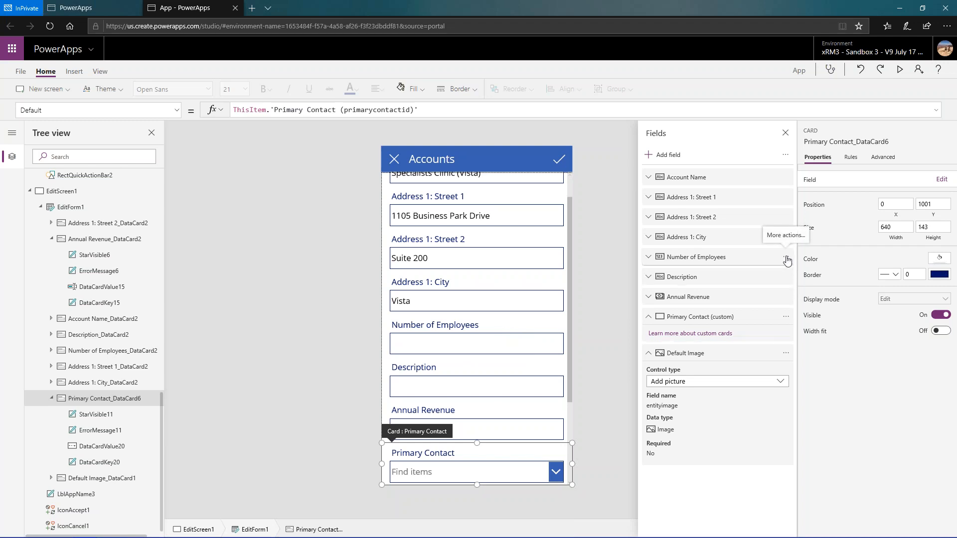
# - Remove the Number of Employees and Address 1: Street 2 fields from the edit form
pyautogui.click(787, 260)
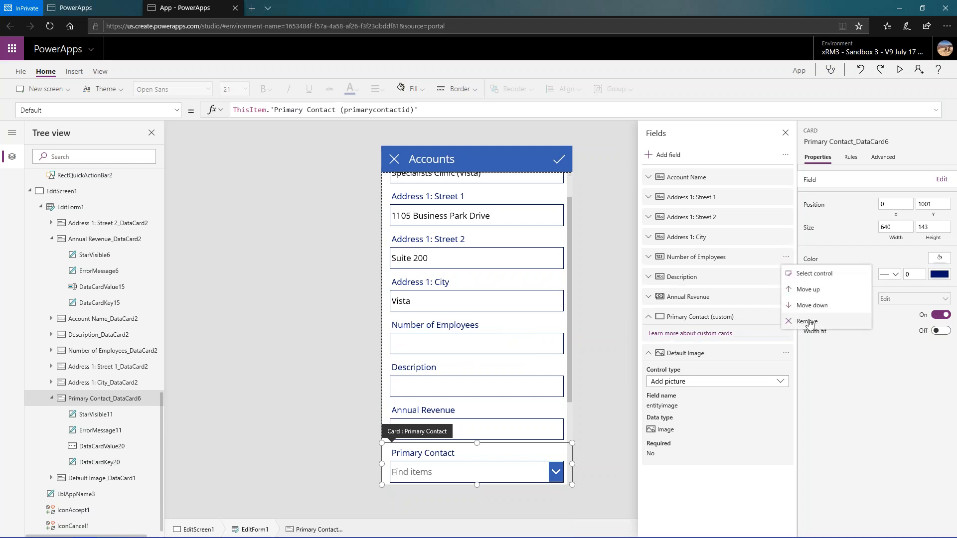
pyautogui.click(791, 230)
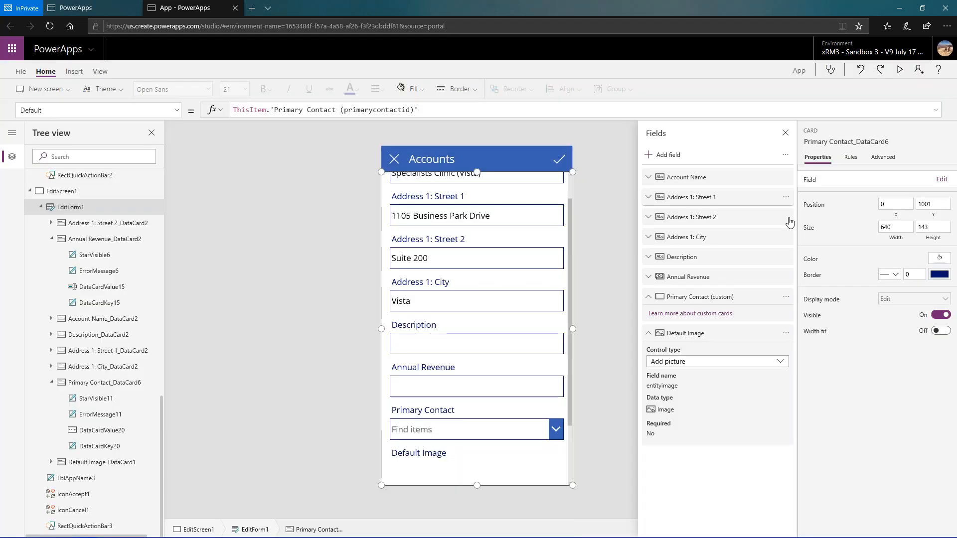
pyautogui.click(786, 217)
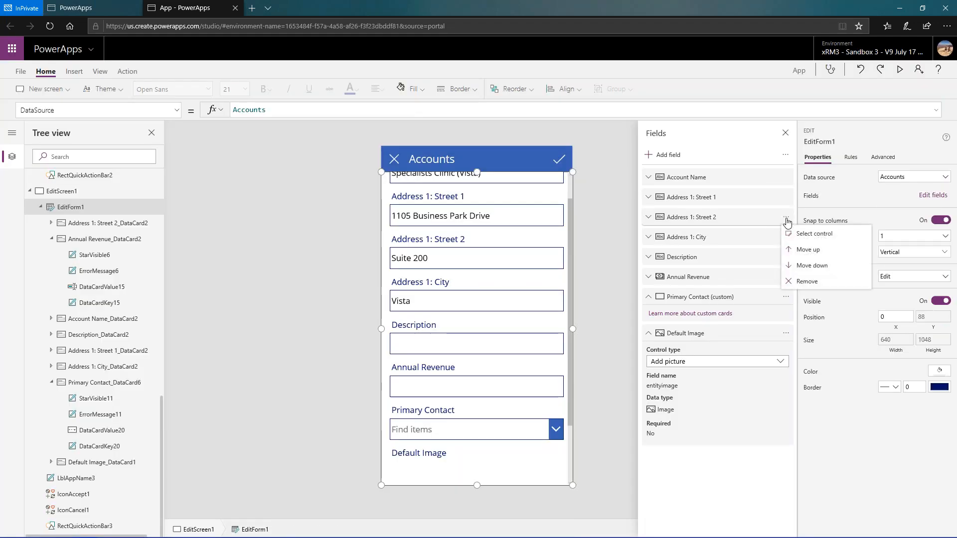
pyautogui.click(798, 283)
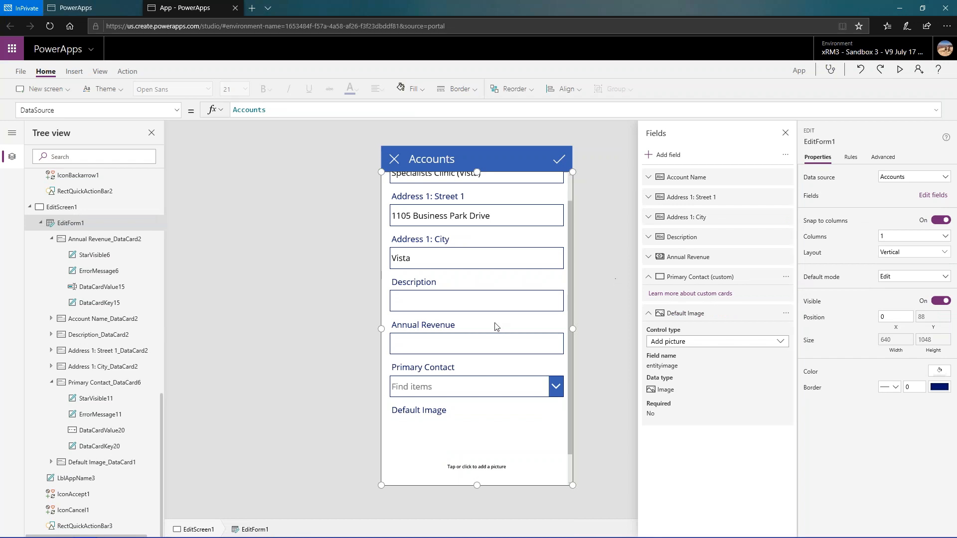
# - Preview the edit form and add the 3dPrinting picture from the Pictures folder as the account's default image
pyautogui.scroll(1, 526, 302)
pyautogui.scroll(-2, 527, 303)
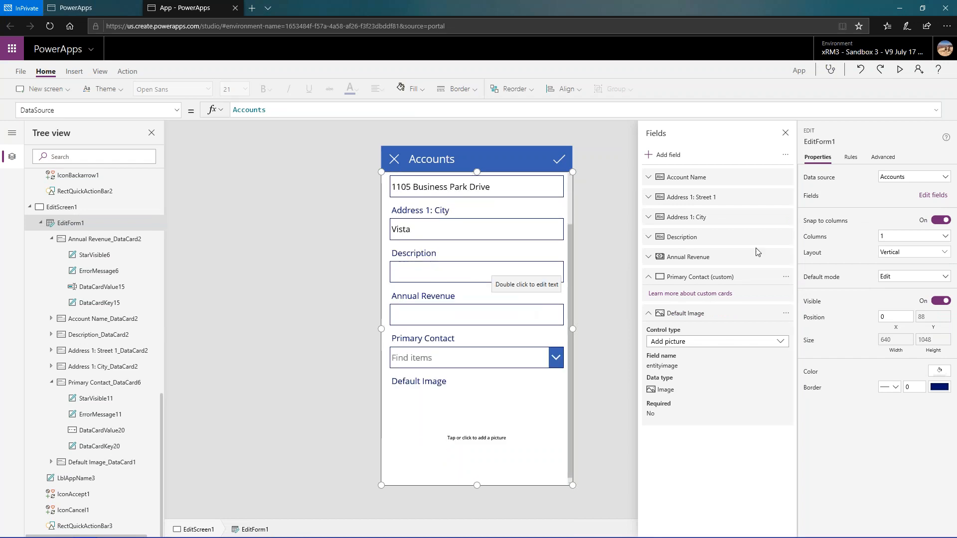
pyautogui.click(900, 69)
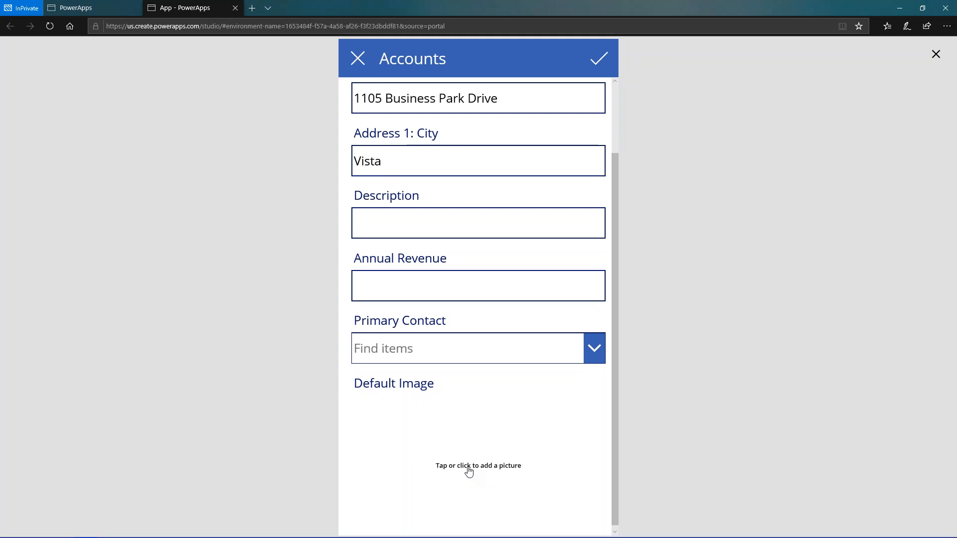
pyautogui.click(468, 471)
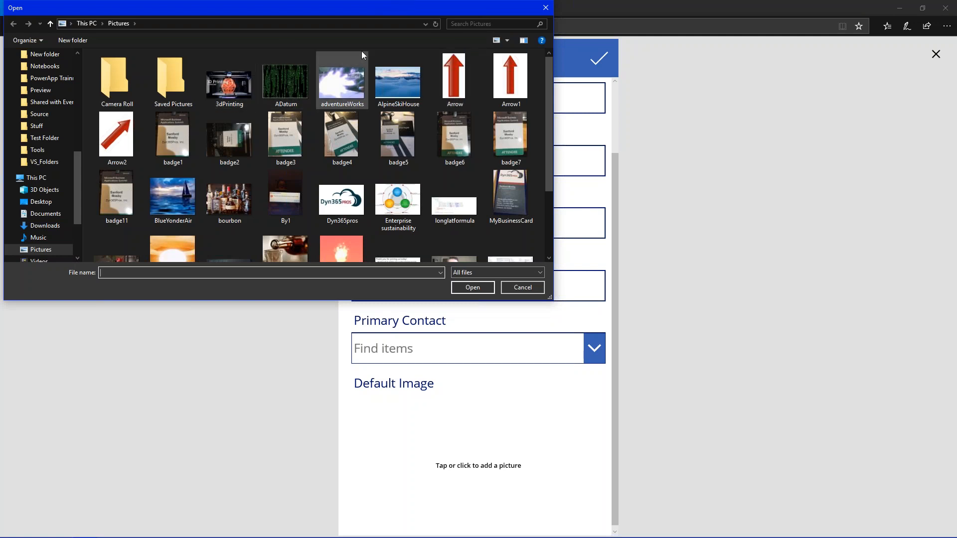
pyautogui.click(247, 88)
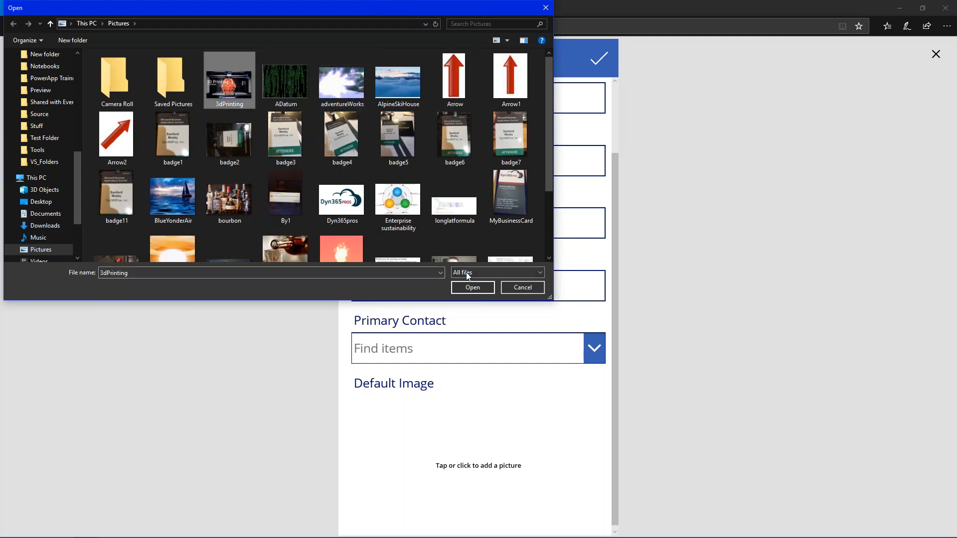
pyautogui.click(470, 288)
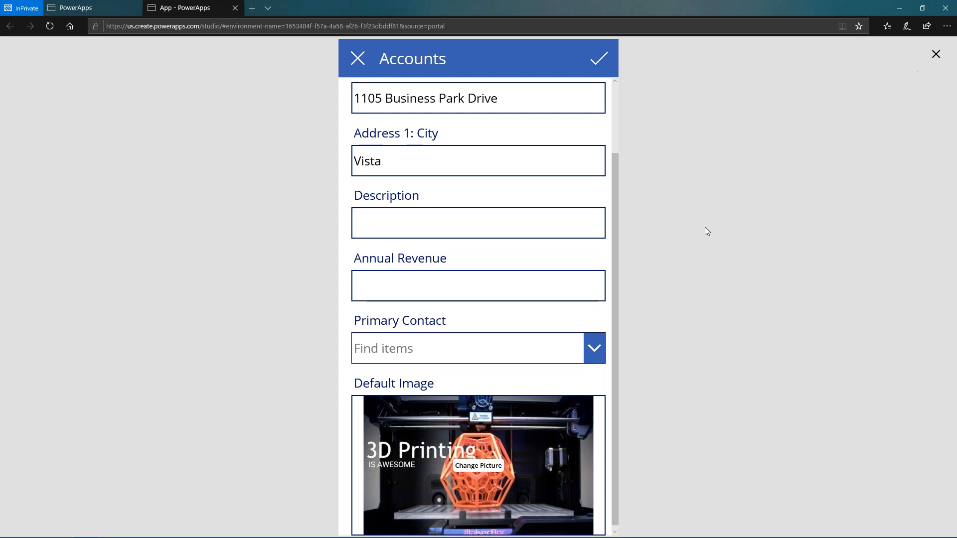
# - Save the edited account record, close the app preview and dismiss the testing tip
pyautogui.click(598, 60)
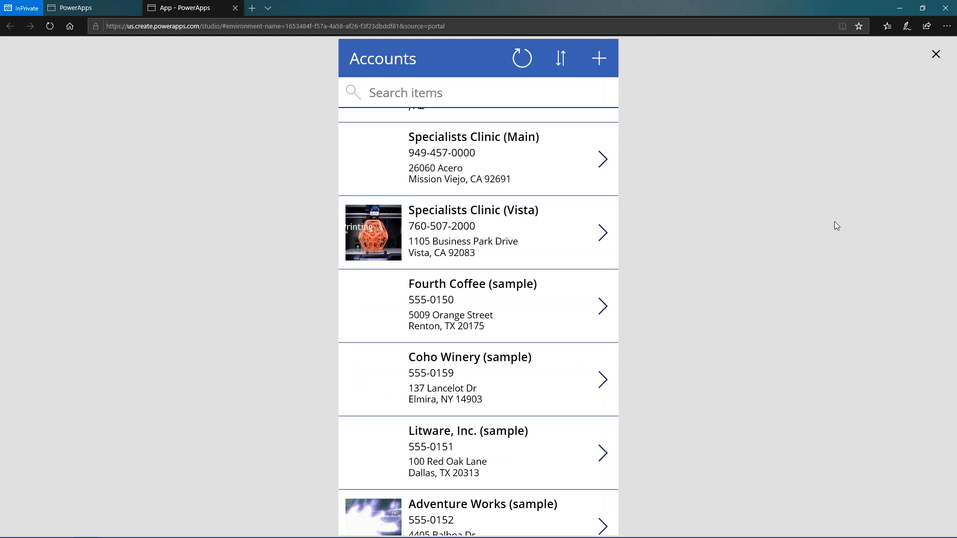
pyautogui.click(936, 56)
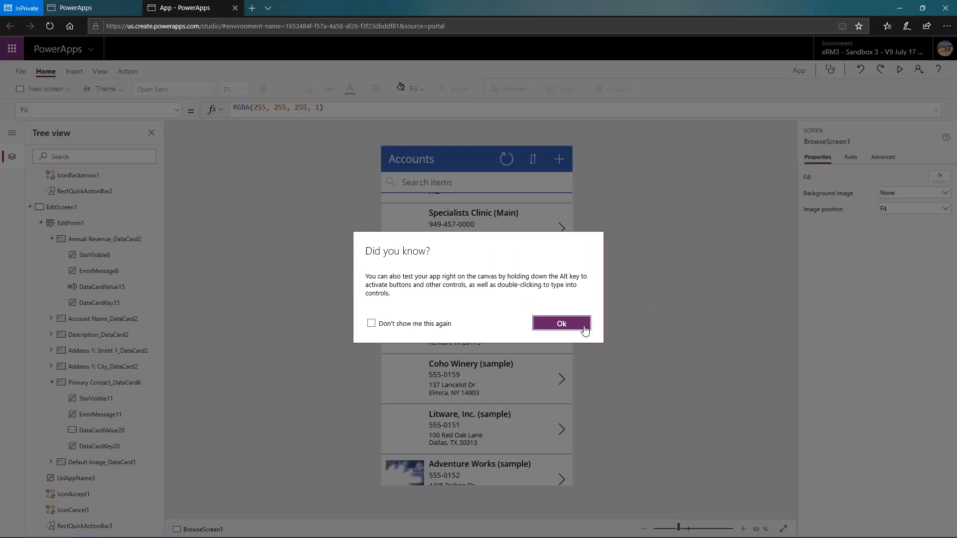
pyautogui.click(564, 324)
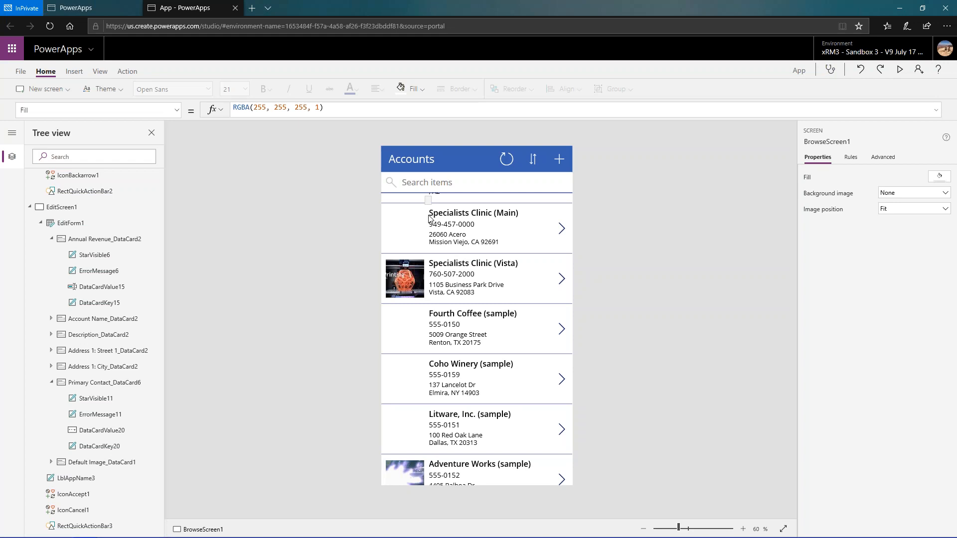
# - Open BrowseGallery1's template for editing and select the image control in its first item
pyautogui.scroll(5, 131, 206)
pyautogui.scroll(6, 131, 206)
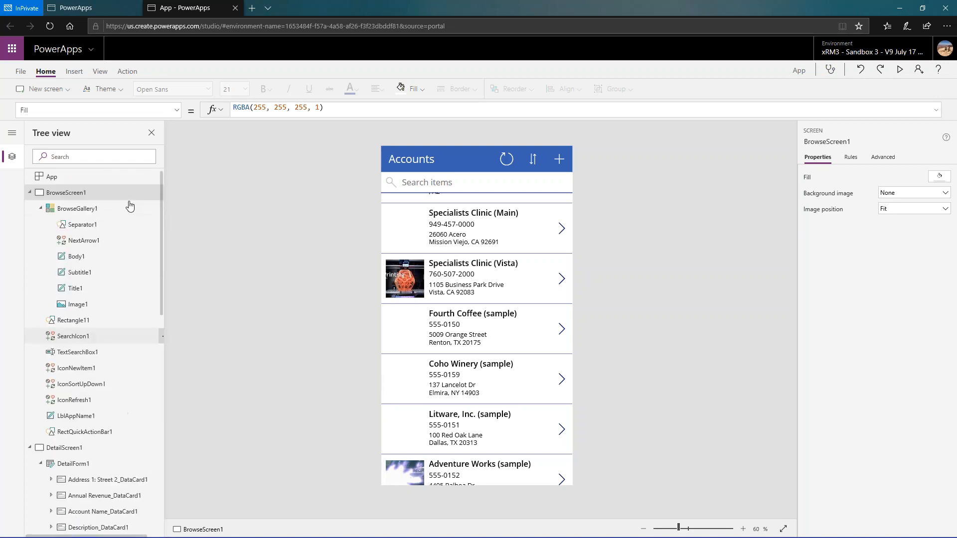
pyautogui.click(67, 212)
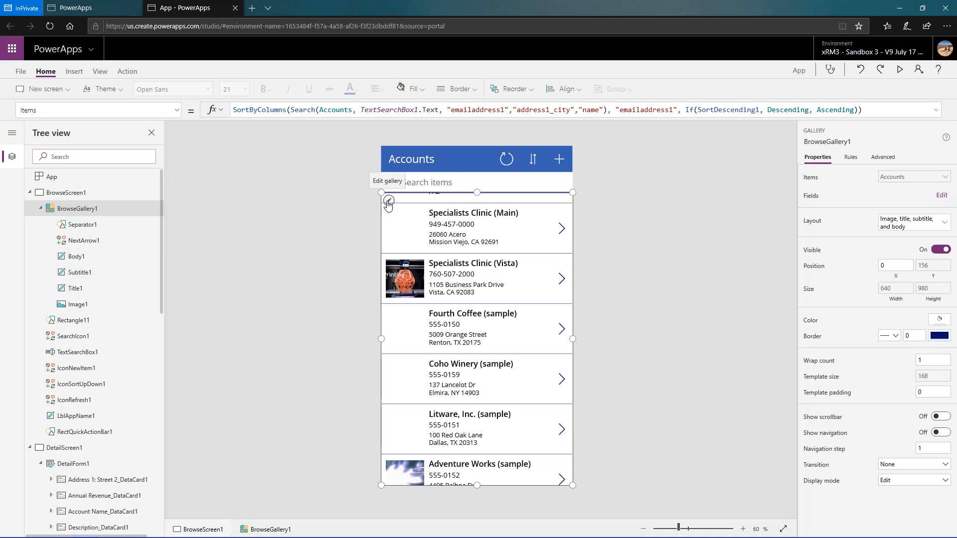
pyautogui.click(388, 202)
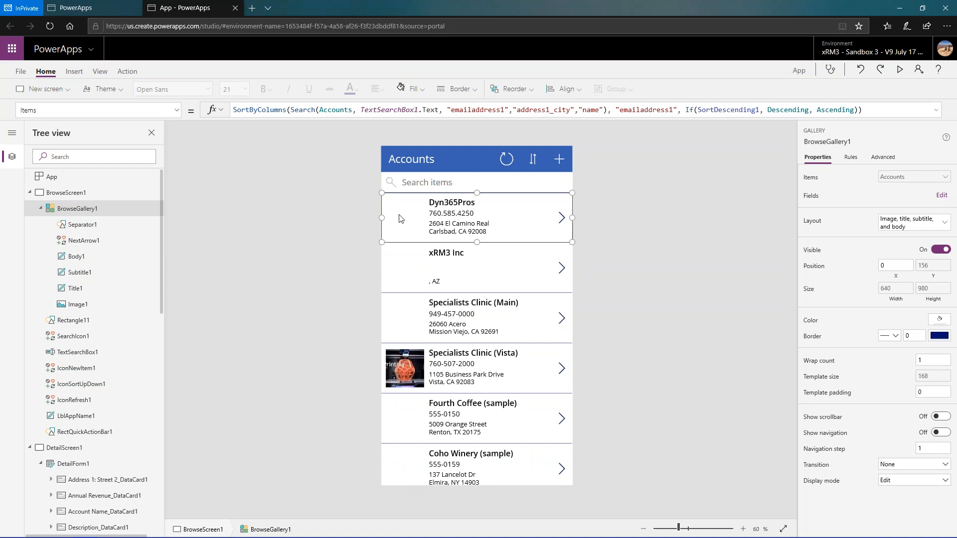
pyautogui.click(399, 218)
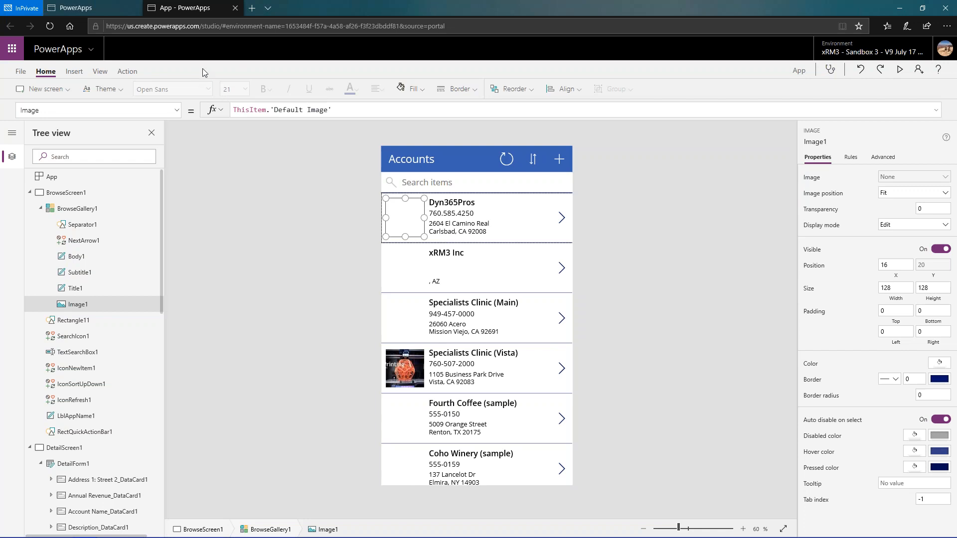
# - Upload the NewProblem, Nuclear and PourShot pictures from the Pictures folder to the app's media and return to the canvas
pyautogui.click(20, 72)
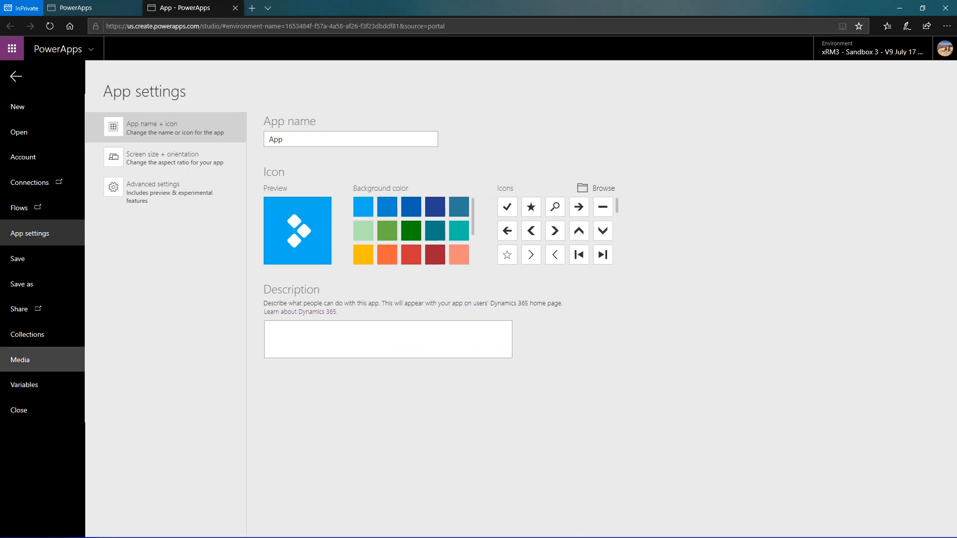
pyautogui.click(30, 362)
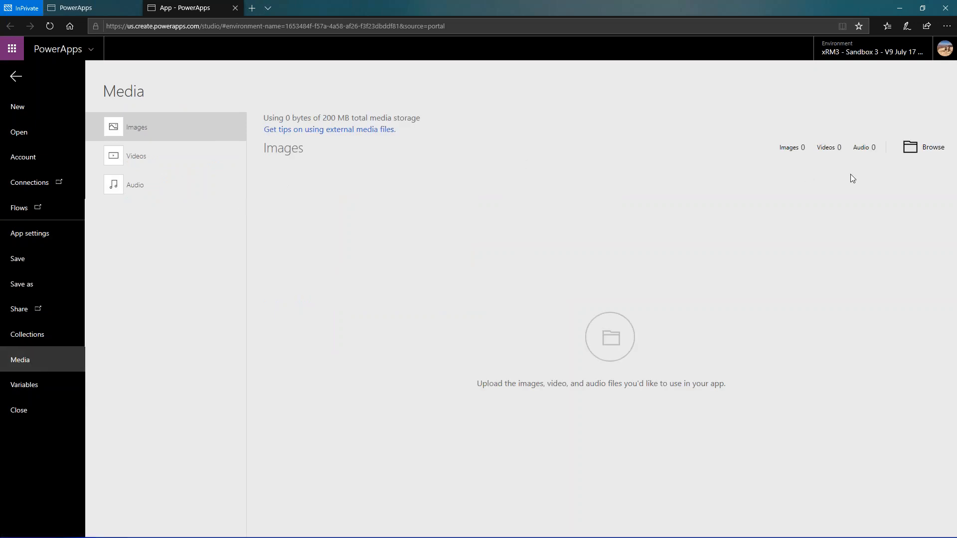
pyautogui.click(927, 156)
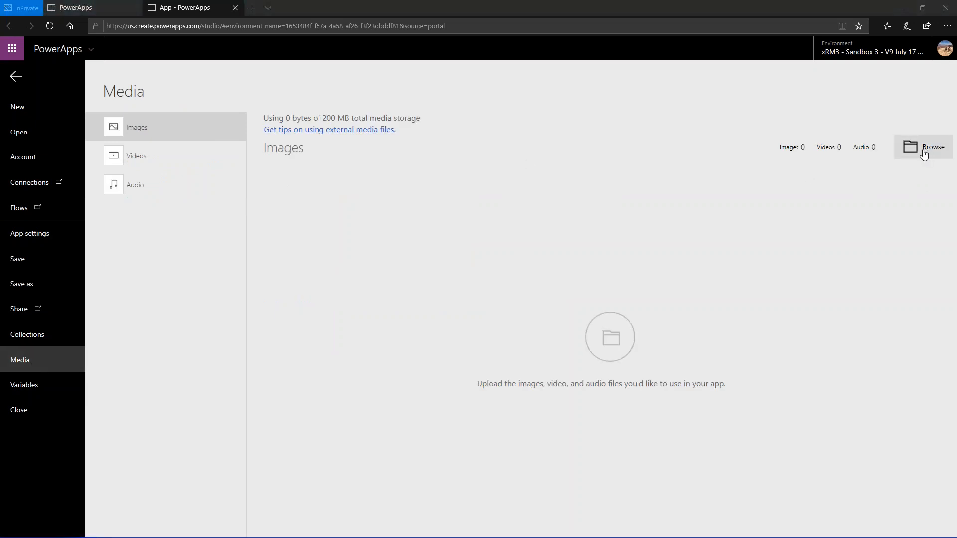
pyautogui.scroll(-3, 299, 197)
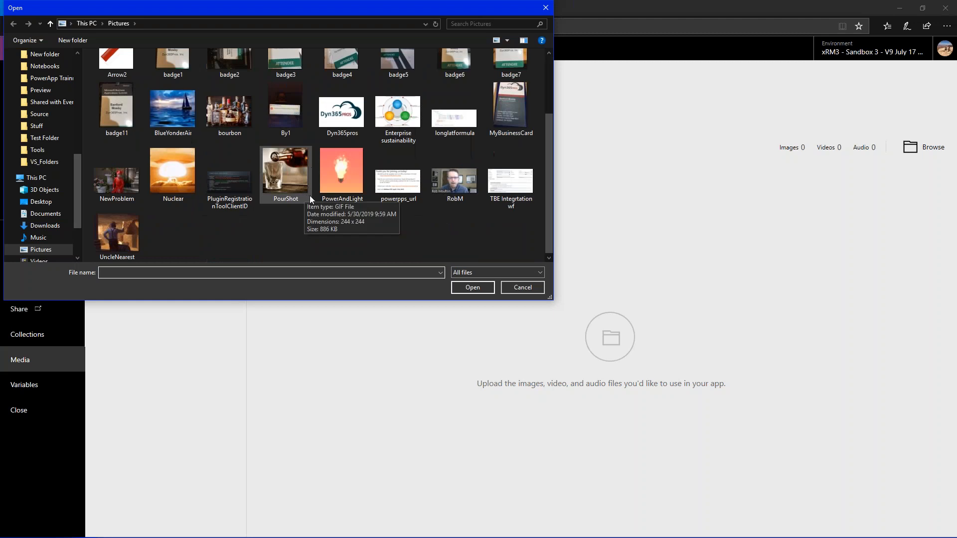
pyautogui.click(169, 172)
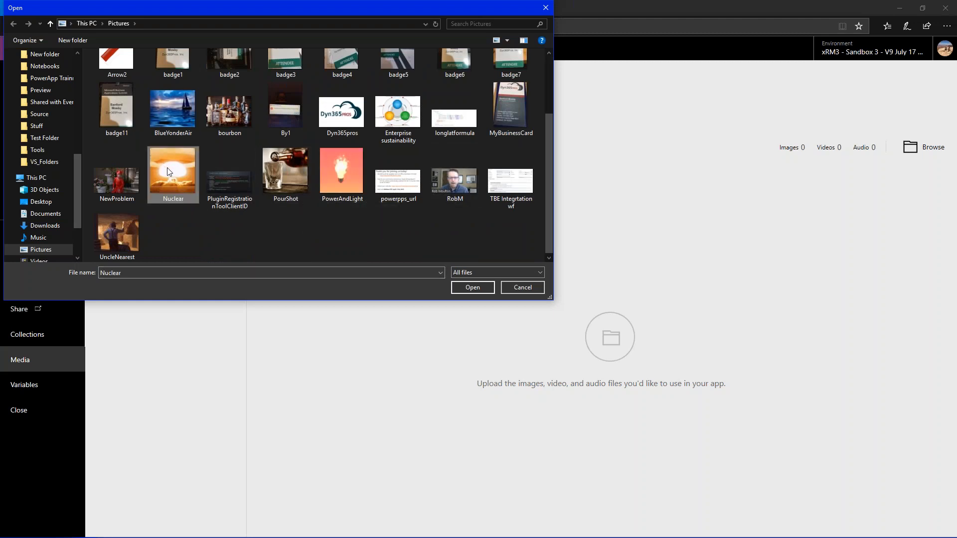
pyautogui.keyDown('ctrl'); pyautogui.click(137, 170); pyautogui.keyUp('ctrl')
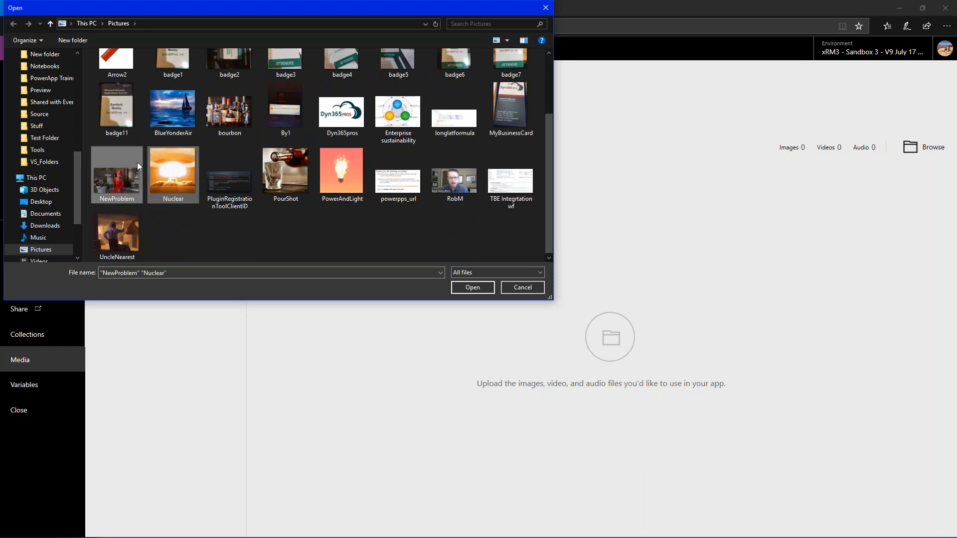
pyautogui.keyDown('ctrl'); pyautogui.click(281, 172); pyautogui.keyUp('ctrl')
pyautogui.click(472, 287)
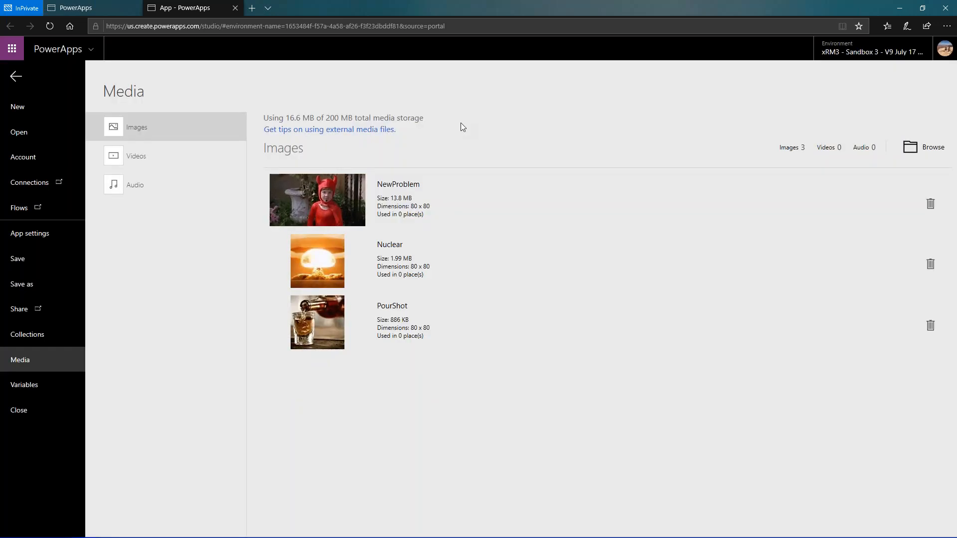
pyautogui.click(16, 77)
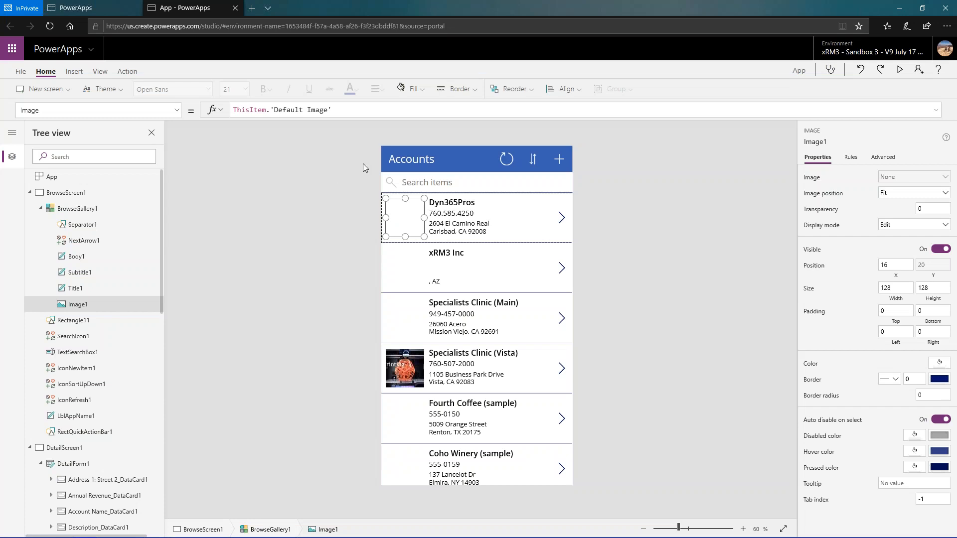
# - Replace the Image formula of the gallery's image control with PourShot
pyautogui.moveTo(335, 111); pyautogui.dragTo(226, 111)
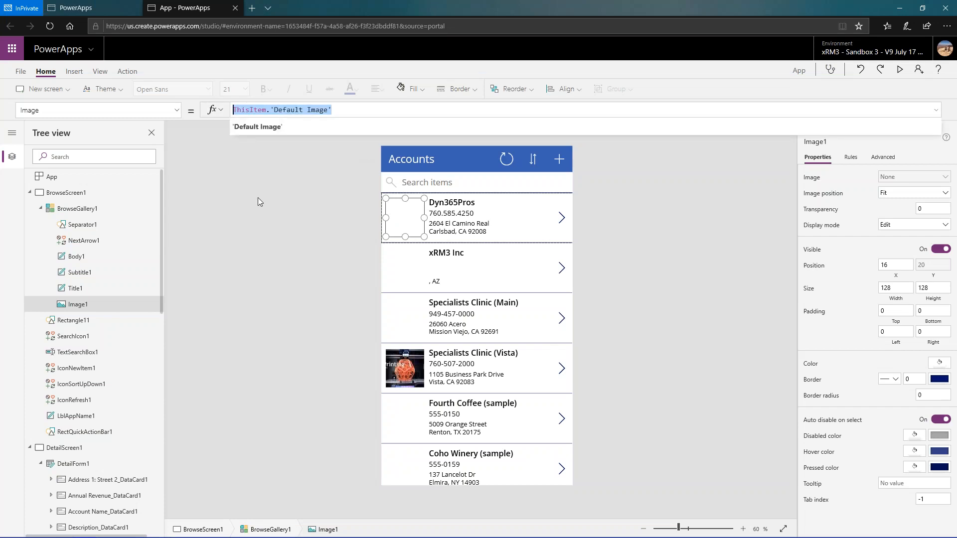
pyautogui.write('p')
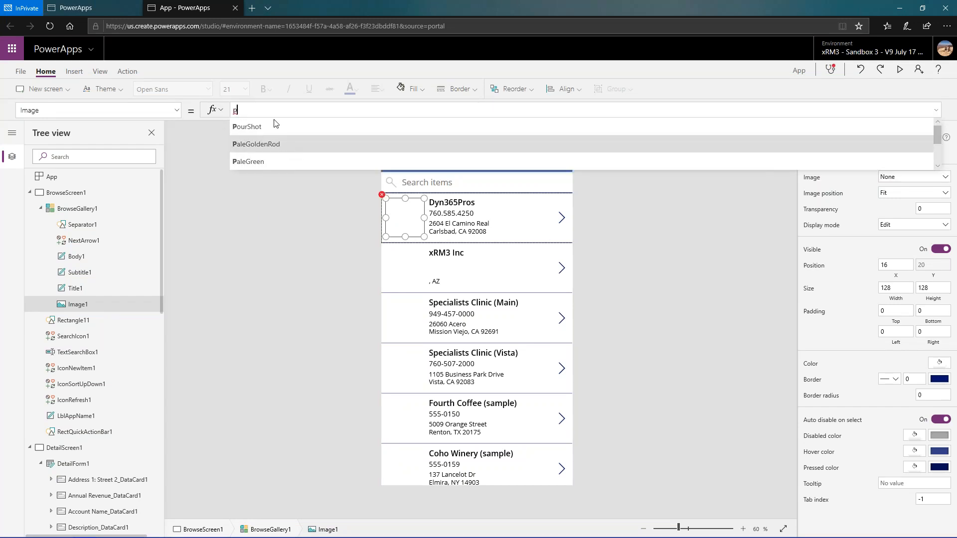
pyautogui.click(274, 127)
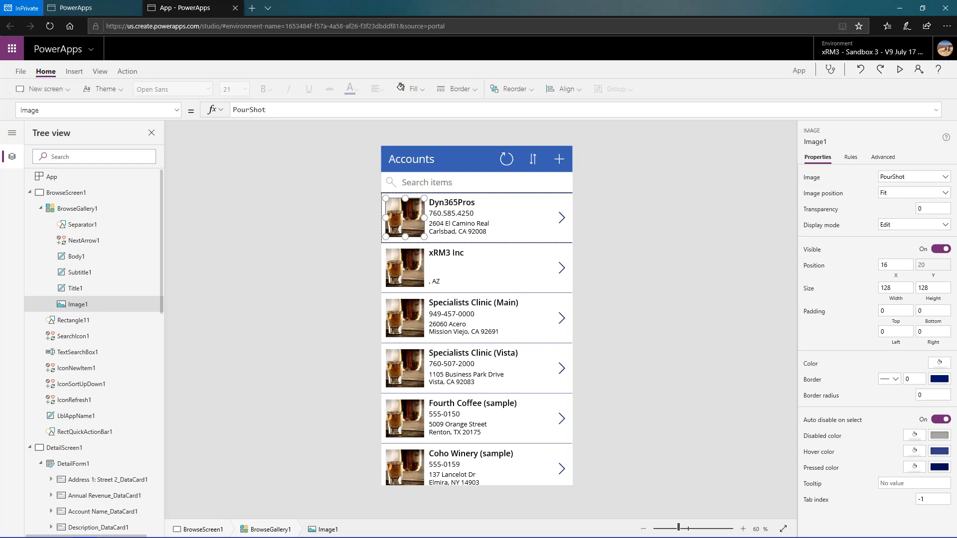
# - Clear the image control's Image formula and start an If function in its place
pyautogui.press('BackSpace')
pyautogui.press('BackSpace')
pyautogui.press('BackSpace')
pyautogui.press('BackSpace')
pyautogui.press('BackSpace')
pyautogui.press('BackSpace')
pyautogui.press('BackSpace')
pyautogui.press('BackSpace')
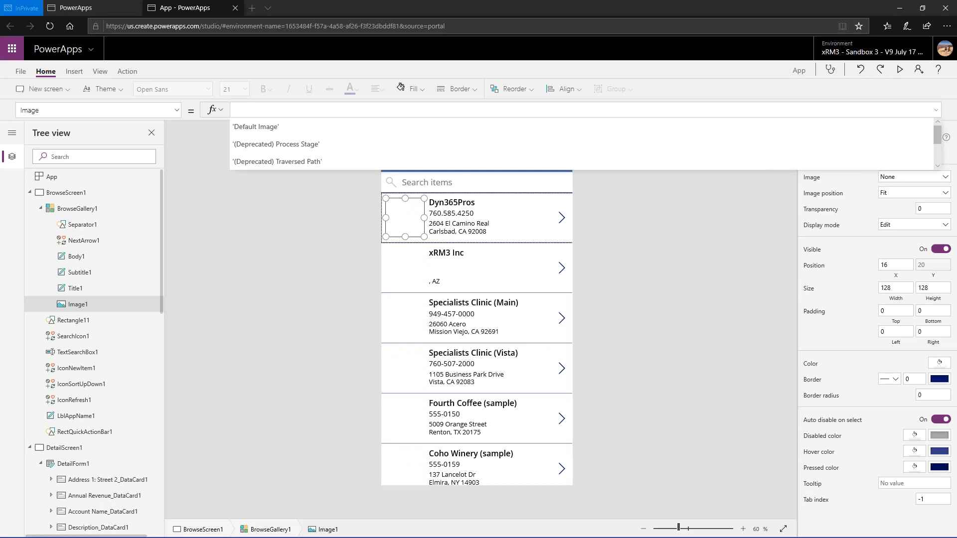
pyautogui.click(314, 110)
pyautogui.write('If (*')
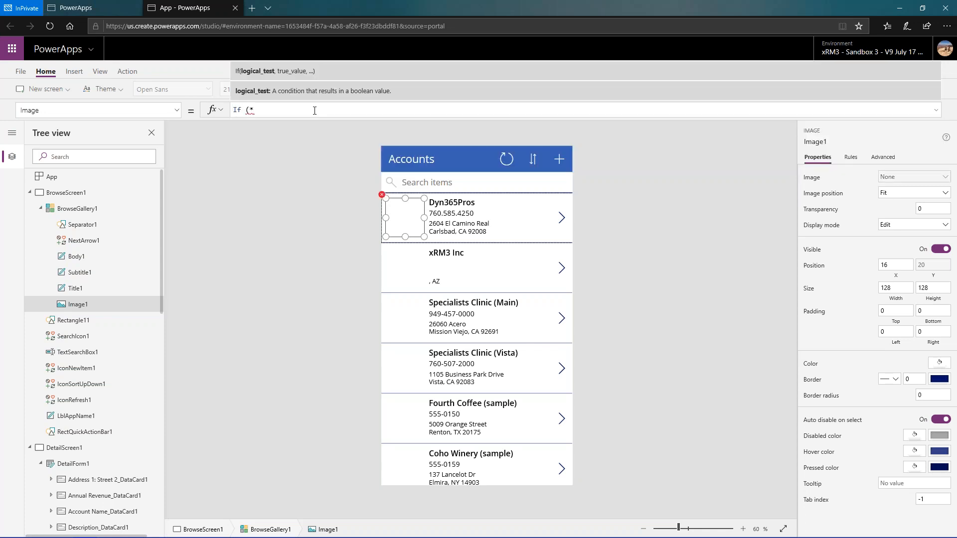
pyautogui.press('BackSpace')
# - Enter ThisItem.'Case Count'>3 as the If function's logical test
pyautogui.write('This')
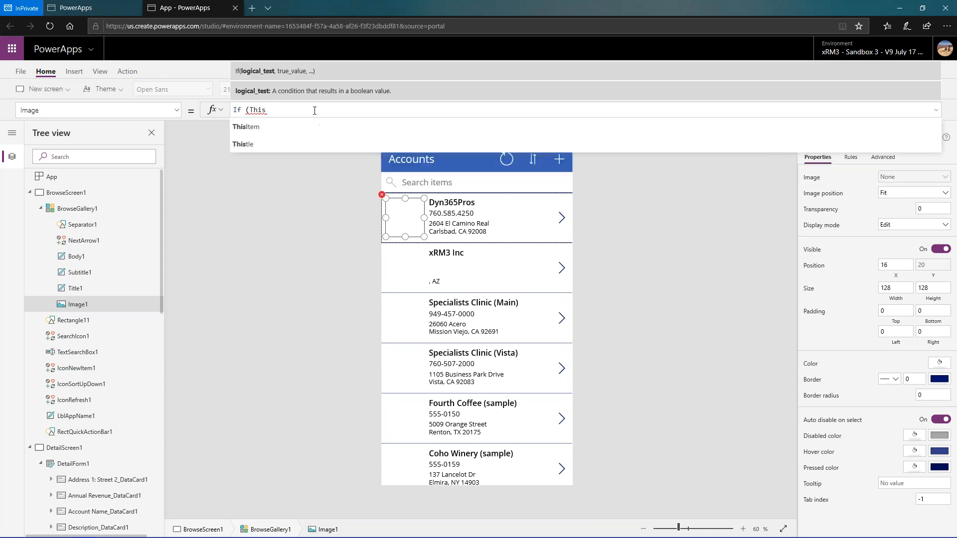
pyautogui.write('Item')
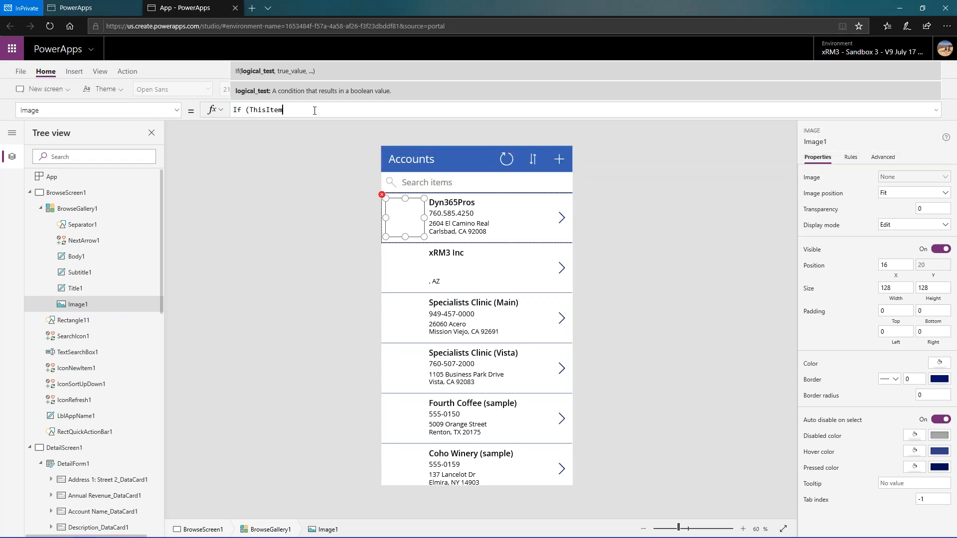
pyautogui.write('.')
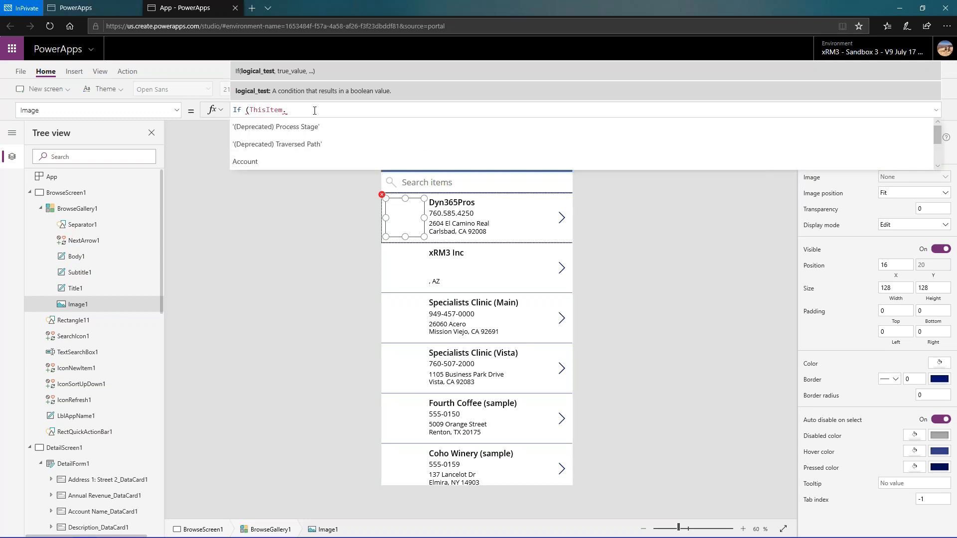
pyautogui.write('cre')
pyautogui.press('BackSpace')
pyautogui.press('BackSpace')
pyautogui.press('BackSpace')
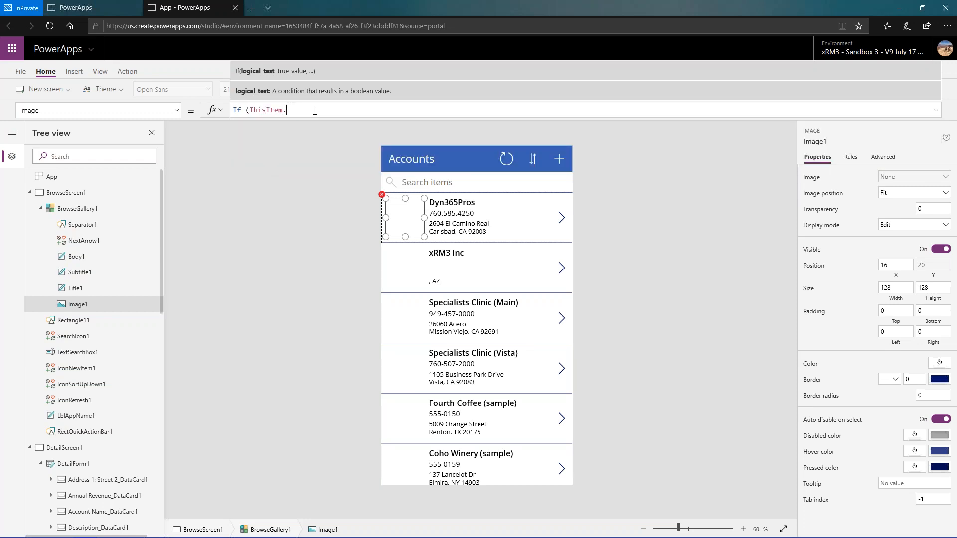
pyautogui.write('Case')
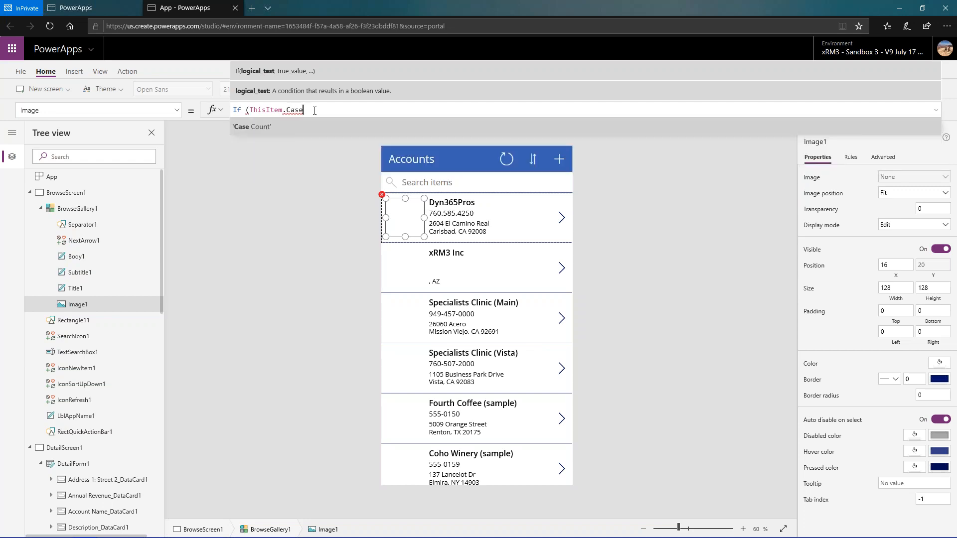
pyautogui.press('Tab')
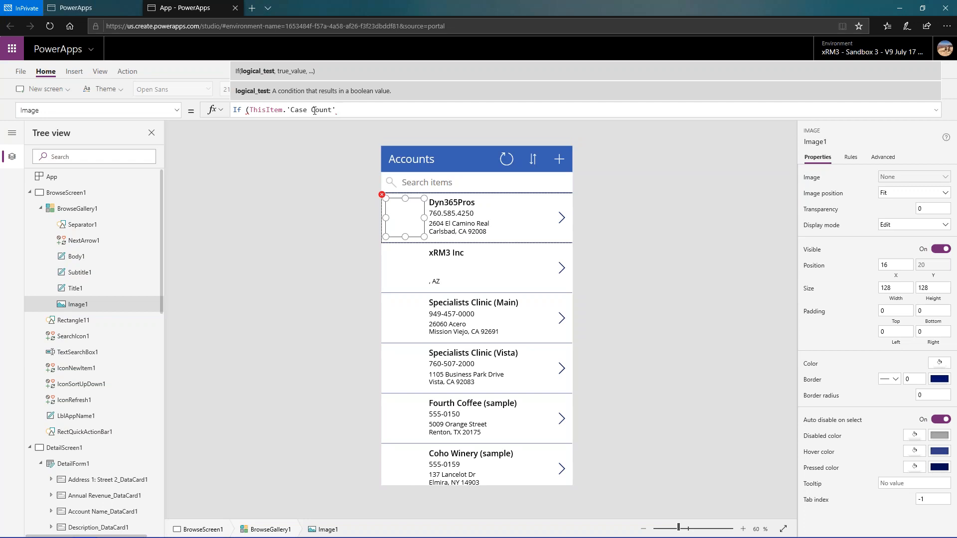
pyautogui.write('>')
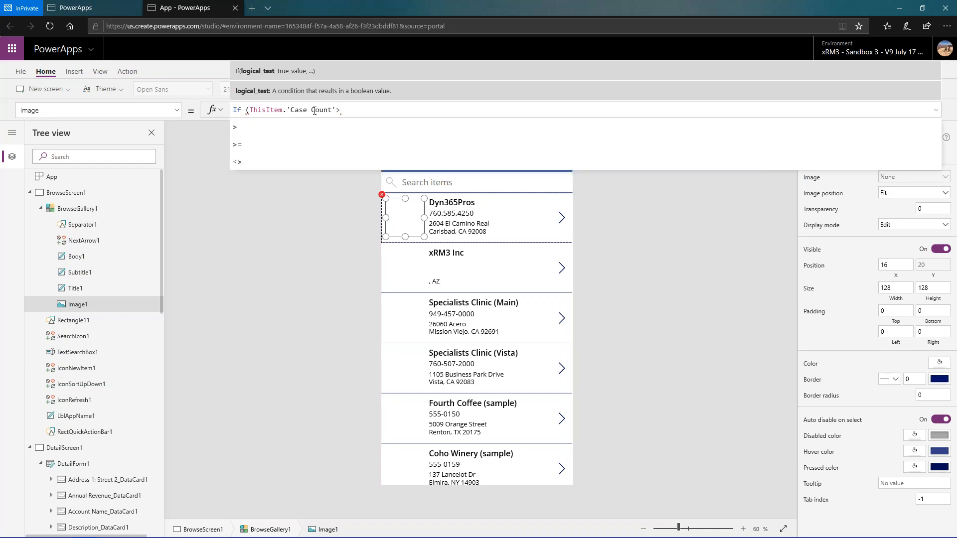
pyautogui.write('3')
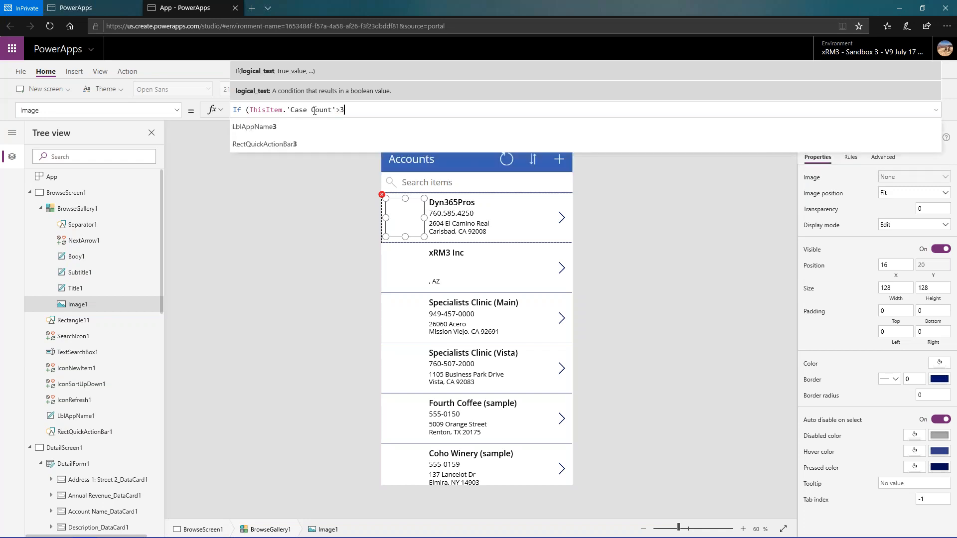
pyautogui.write(',')
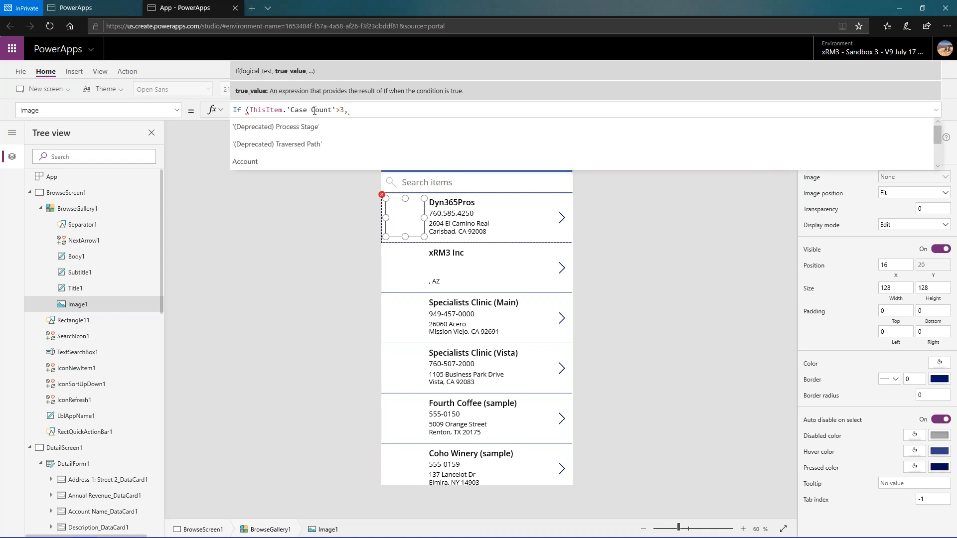
pyautogui.write('Nu')
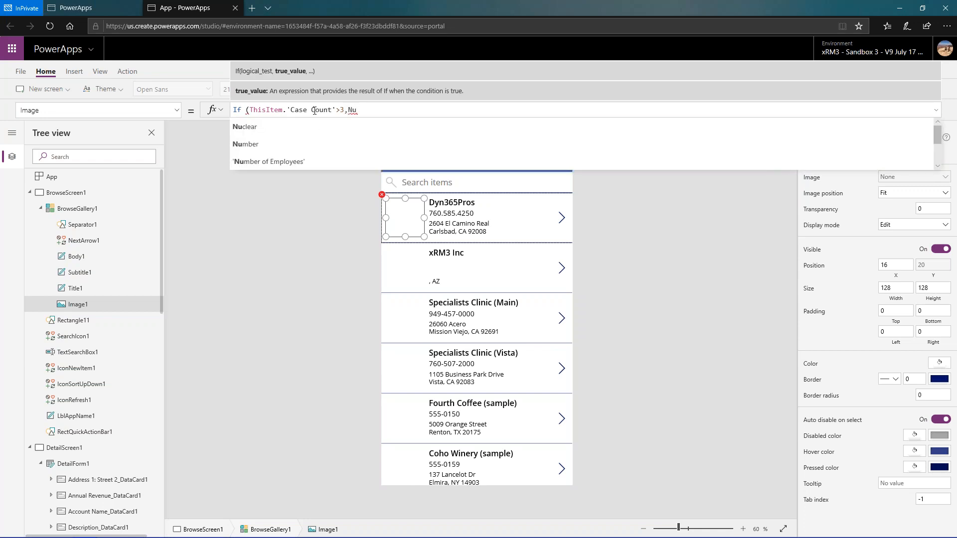
# - Add Nuclear as the value the If function returns when the case count is over 3
pyautogui.press('Tab')
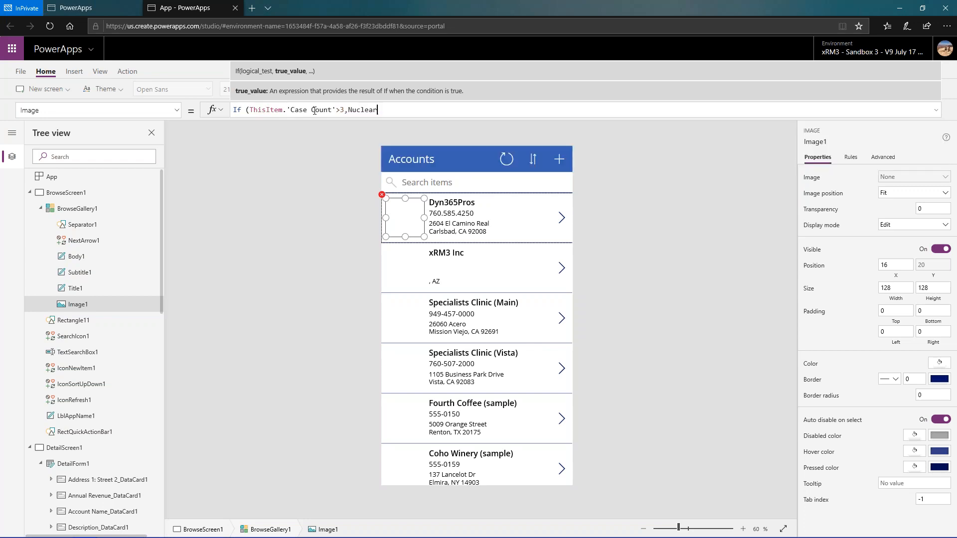
# - Add ThisItem.'Case Count'>2 as the second condition of the If function
pyautogui.write(',')
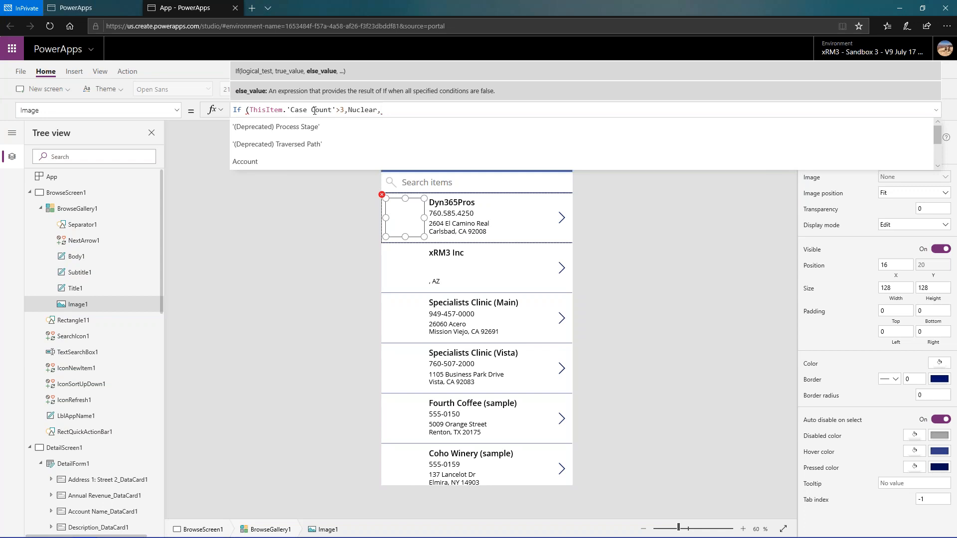
pyautogui.write('This')
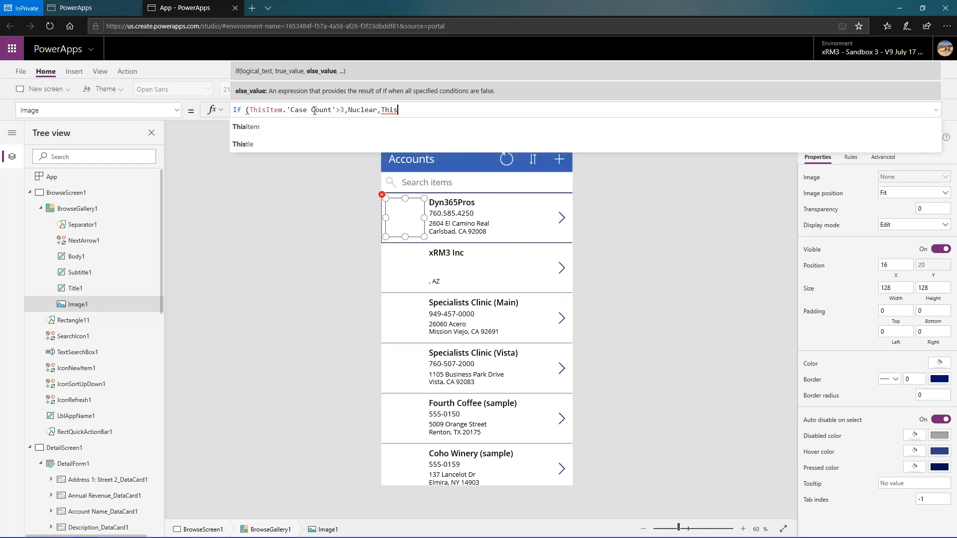
pyautogui.press('Down')
pyautogui.press('Tab')
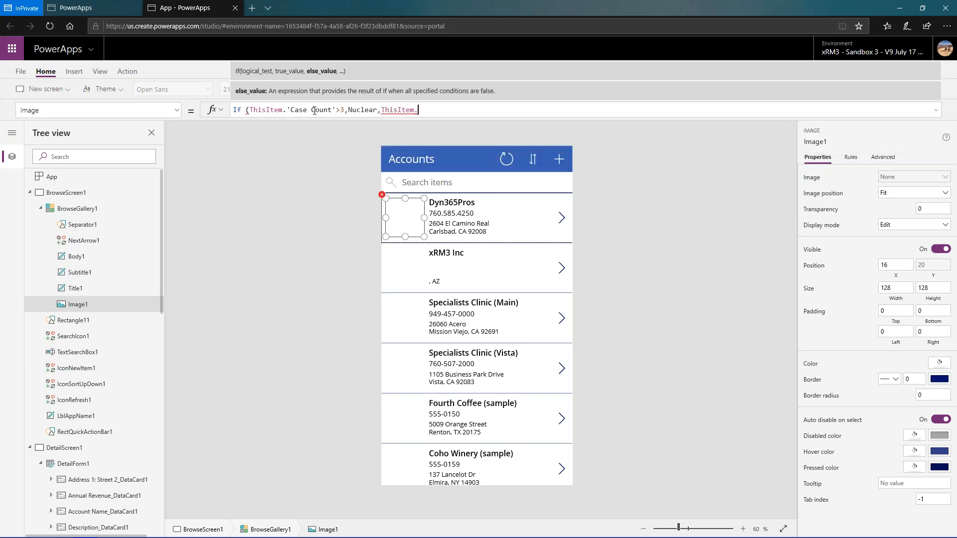
pyautogui.write('.Cas')
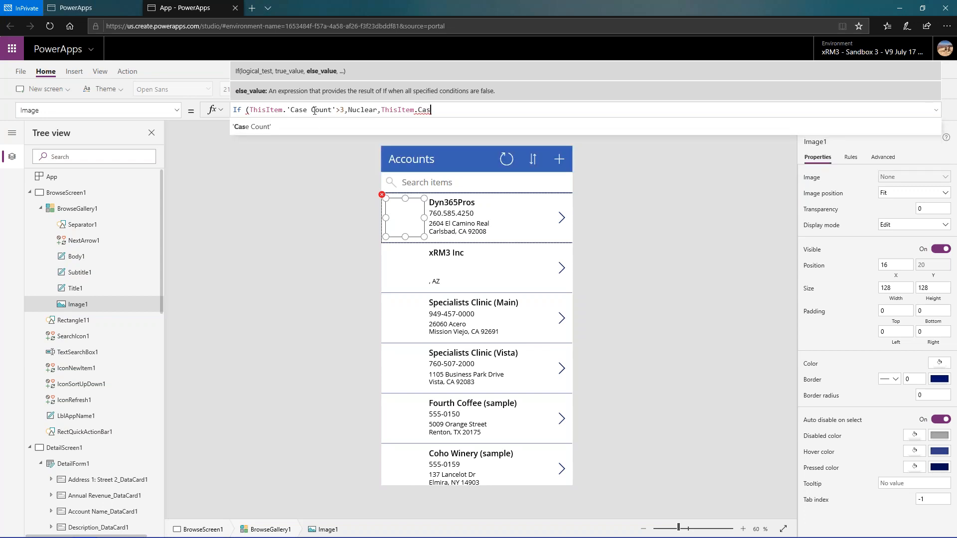
pyautogui.press('Tab')
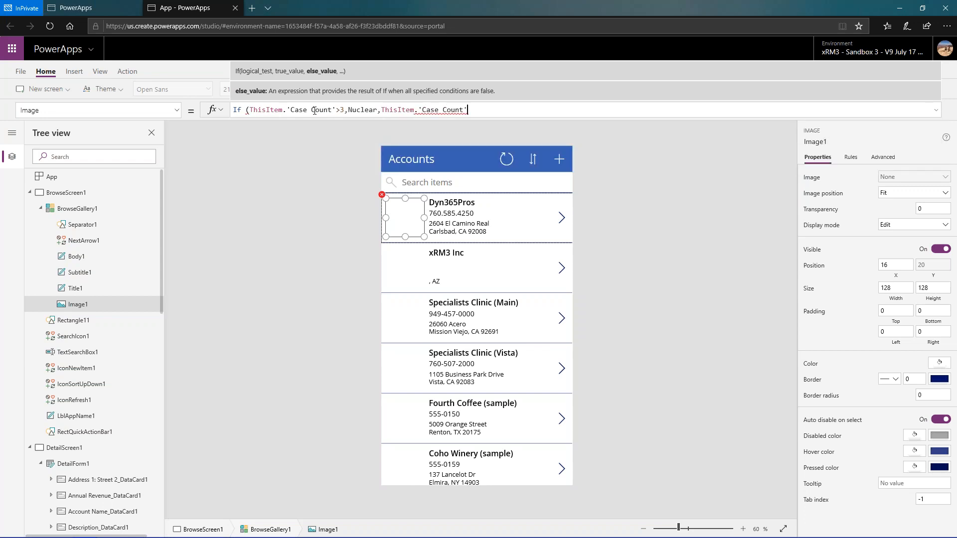
pyautogui.write('>')
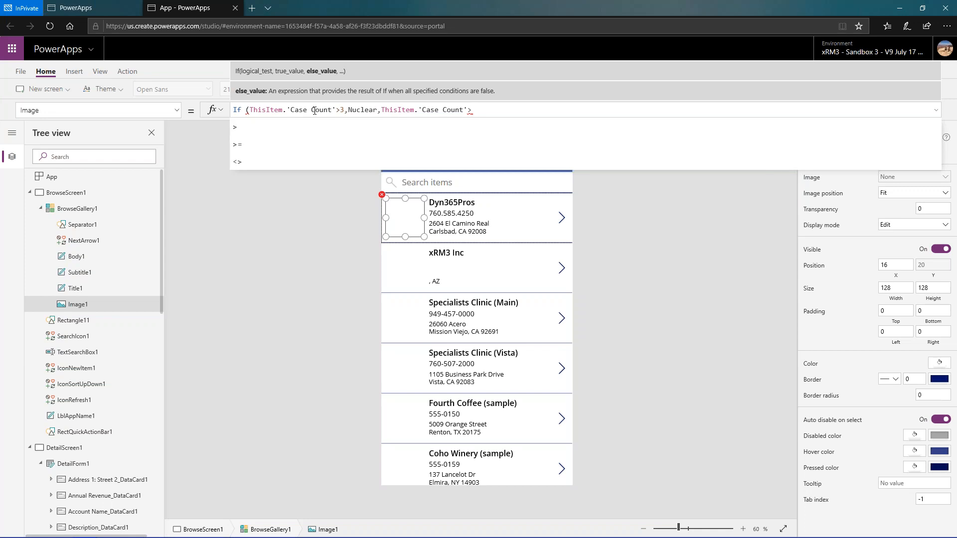
pyautogui.write('2')
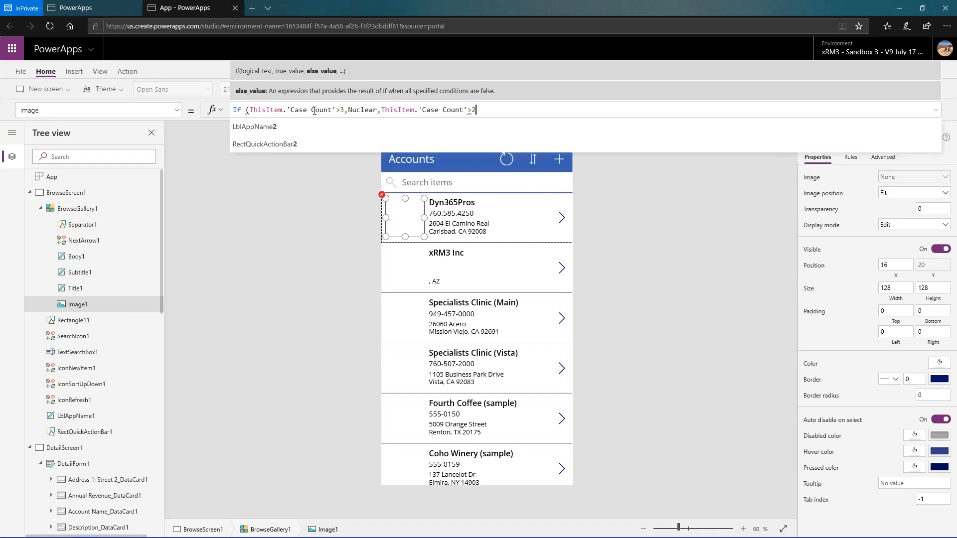
pyautogui.write(',')
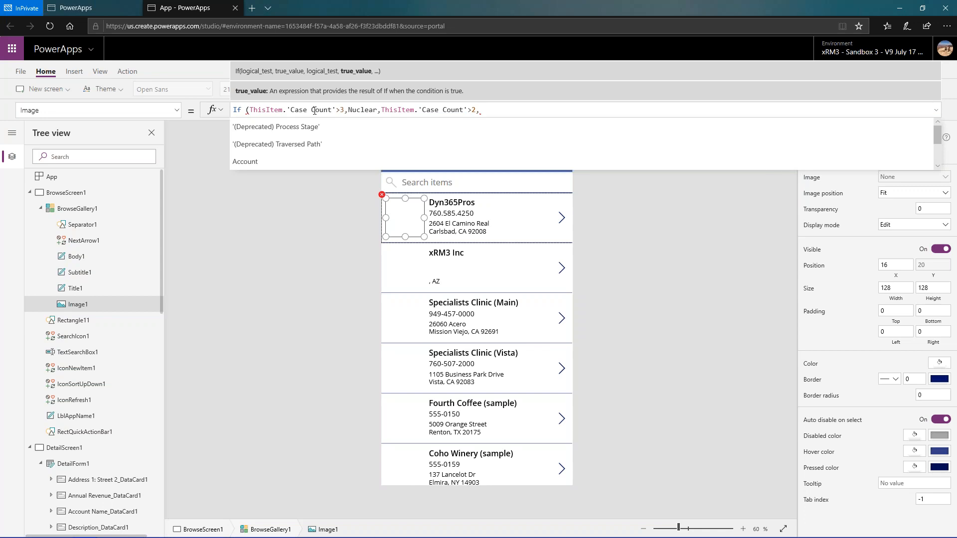
pyautogui.write('Ne')
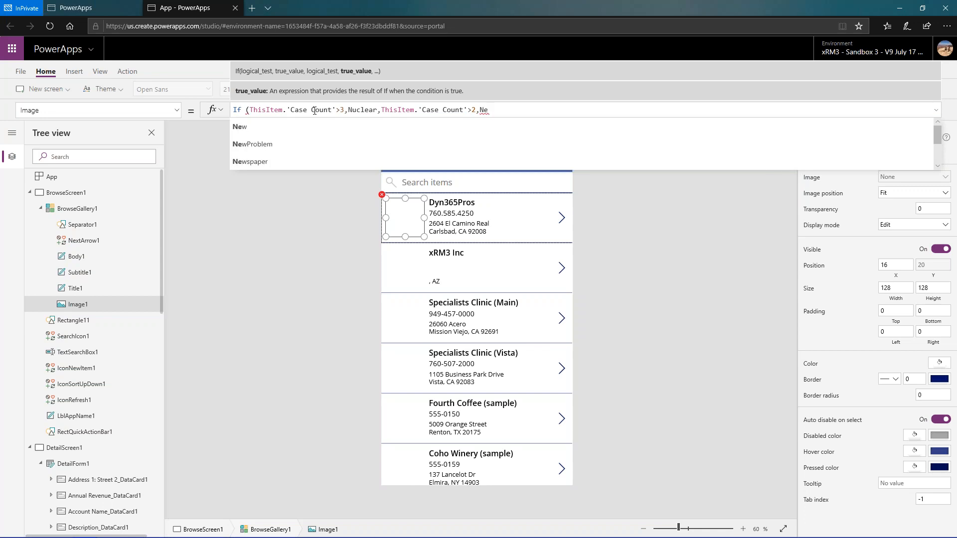
# - Add the NewProblem picture as the result of the If function's second condition
pyautogui.press('Down')
pyautogui.press('Down')
pyautogui.press('Tab')
# - Add ThisItem.'Case Count'=1 as the third condition of the If function
pyautogui.write(',')
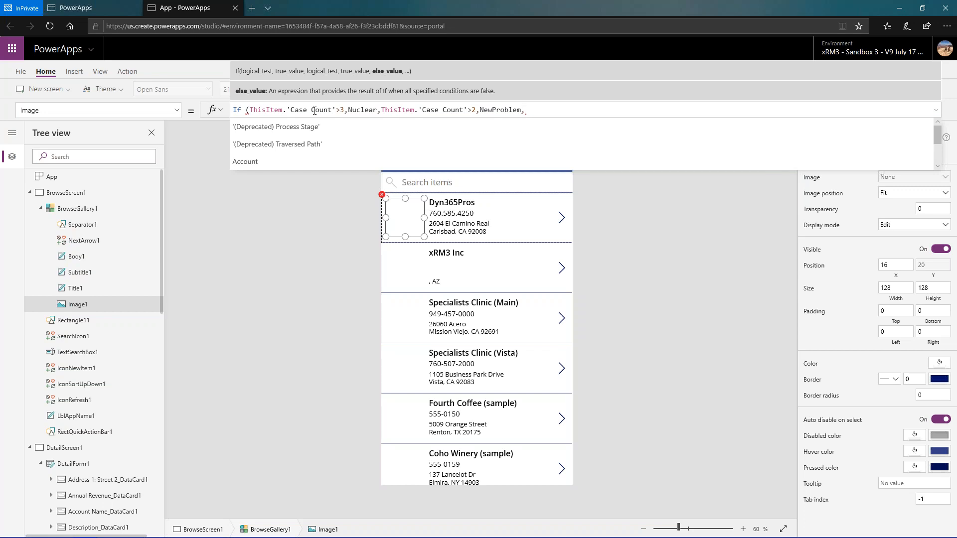
pyautogui.write('this')
pyautogui.press('Tab')
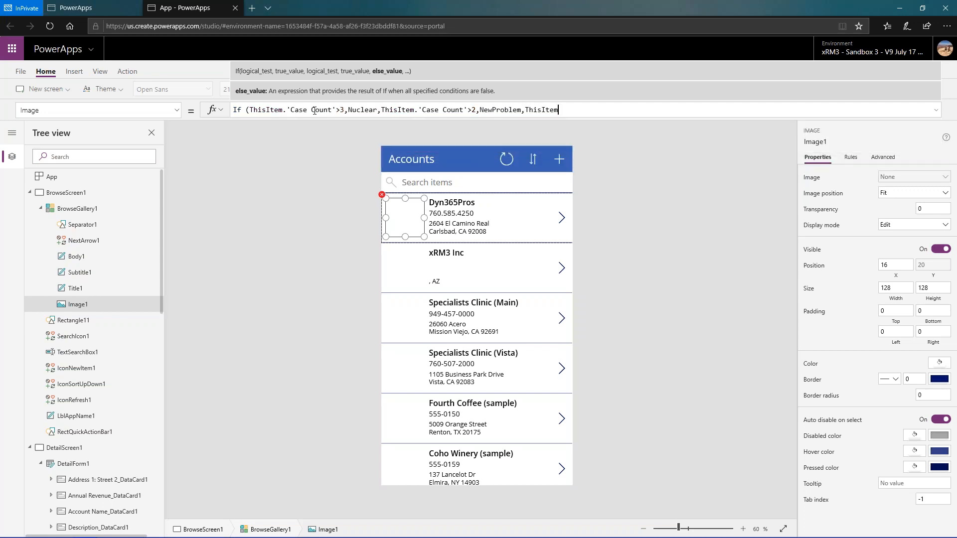
pyautogui.write('.Case')
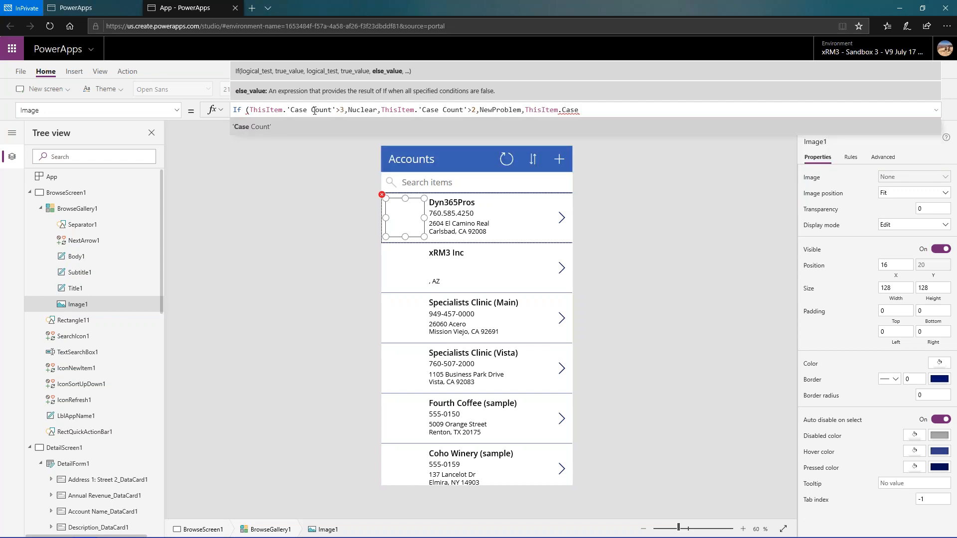
pyautogui.press('Tab')
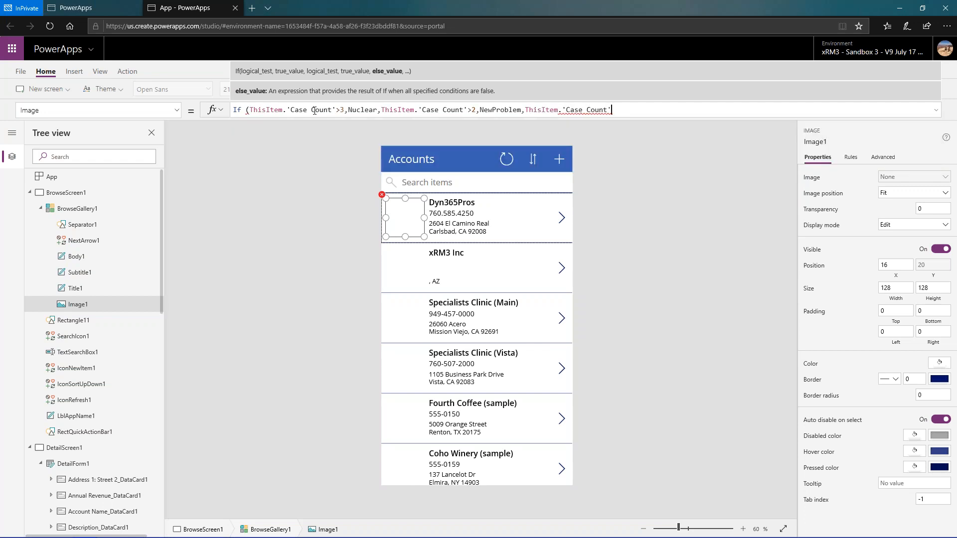
pyautogui.write('=1')
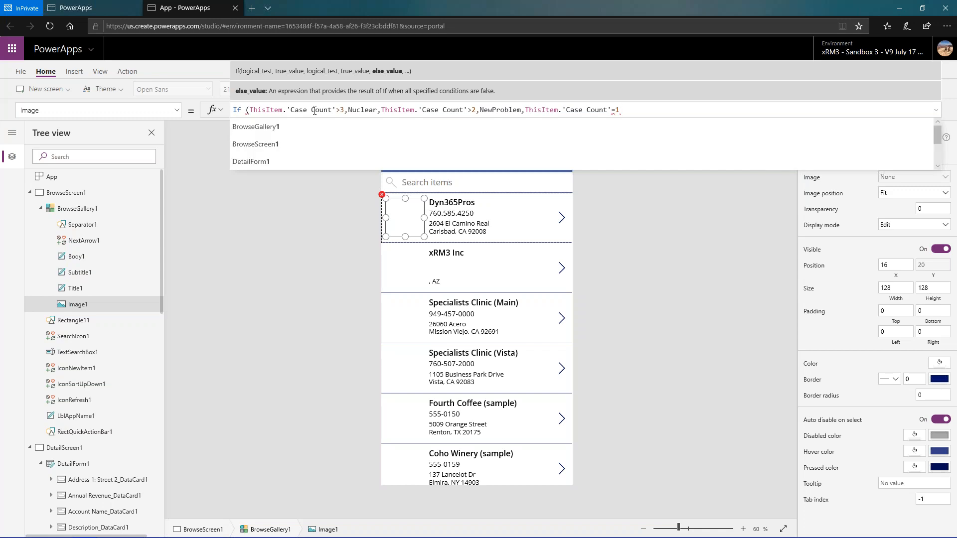
pyautogui.write(',pour')
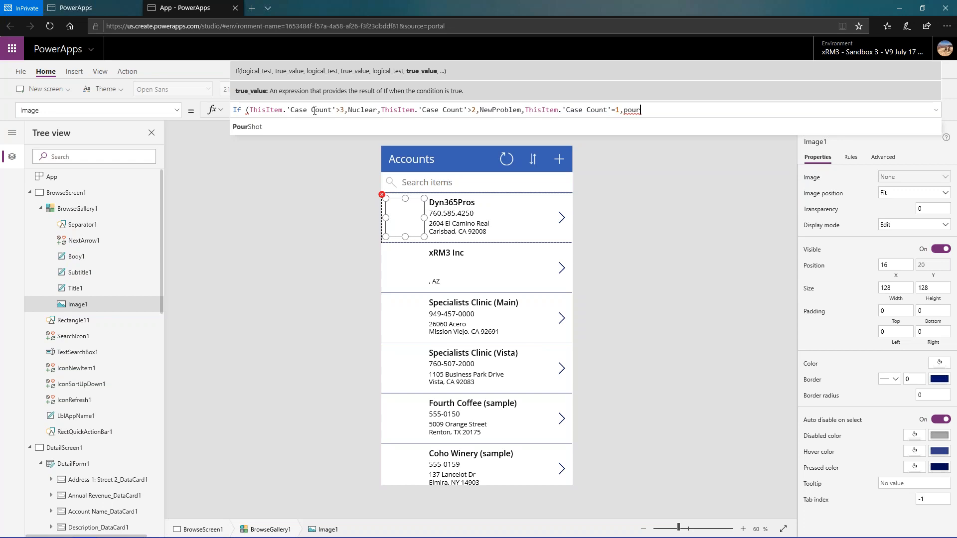
# - Complete the If function with PourShot as the third condition's result and an empty string "" as the else value
pyautogui.press('Down')
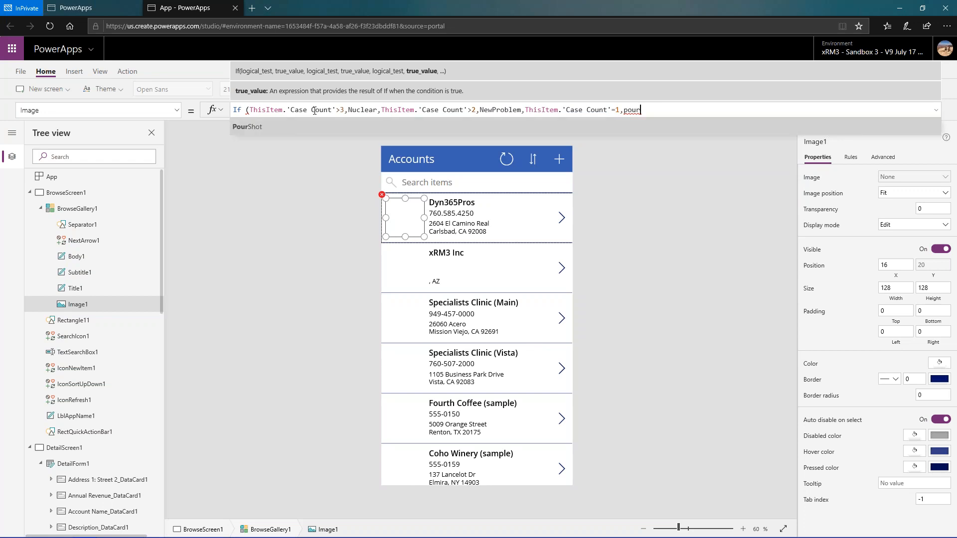
pyautogui.press('Tab')
pyautogui.write(',')
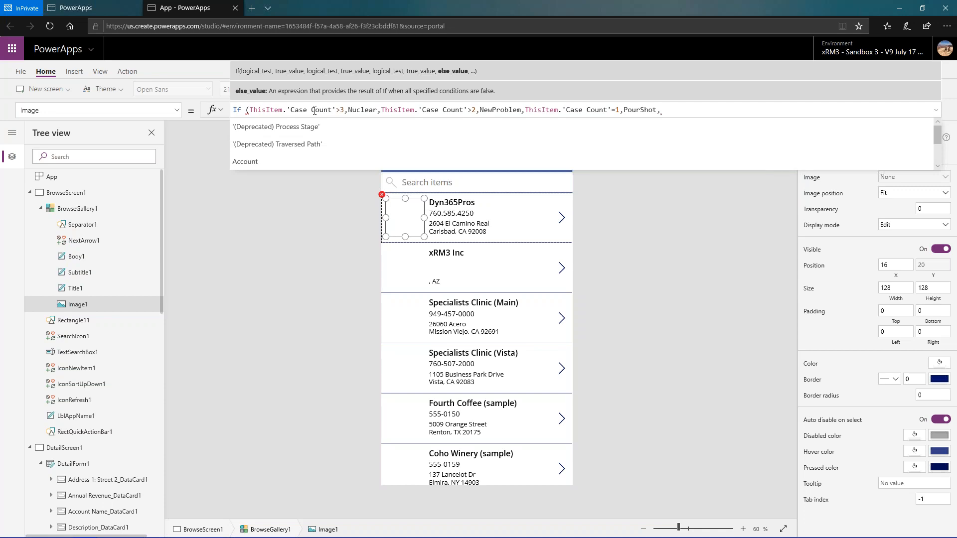
pyautogui.write('"')
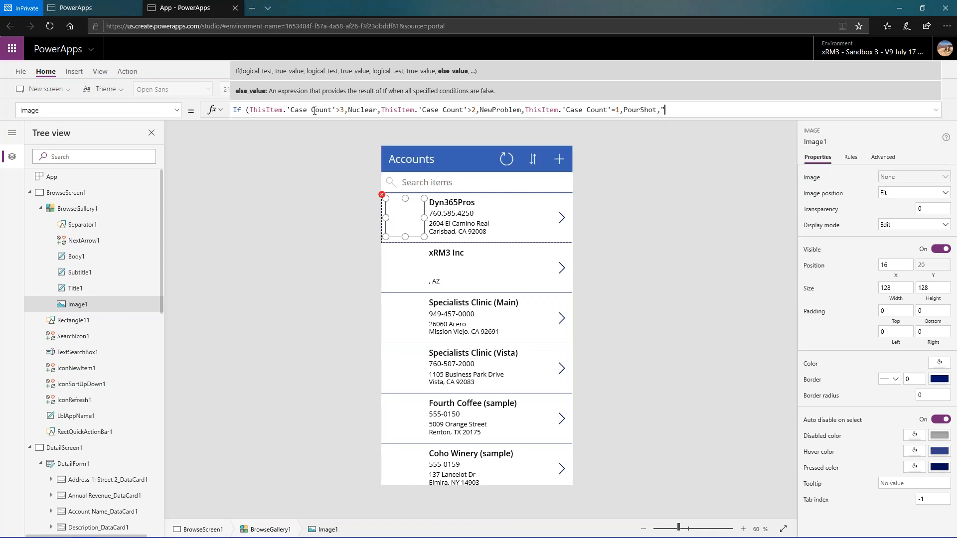
pyautogui.write('")')
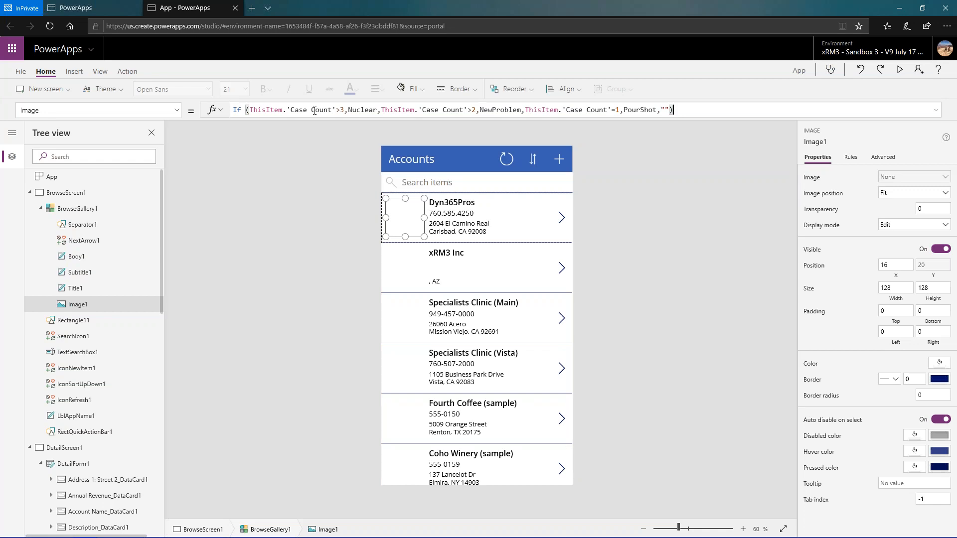
pyautogui.click(314, 110)
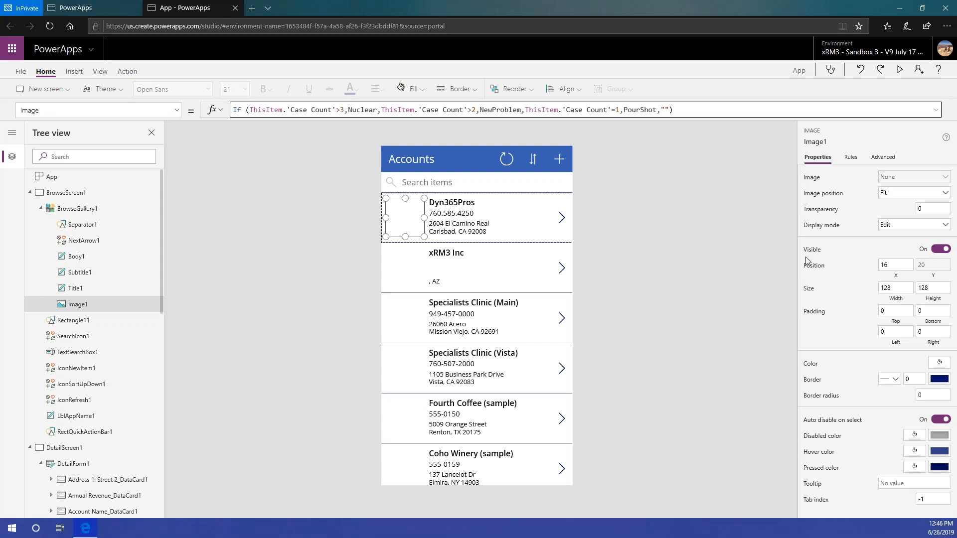
# - Preview the app, examine which account records show a picture throughout the gallery, and return to the editor, dismissing the tip
pyautogui.click(901, 70)
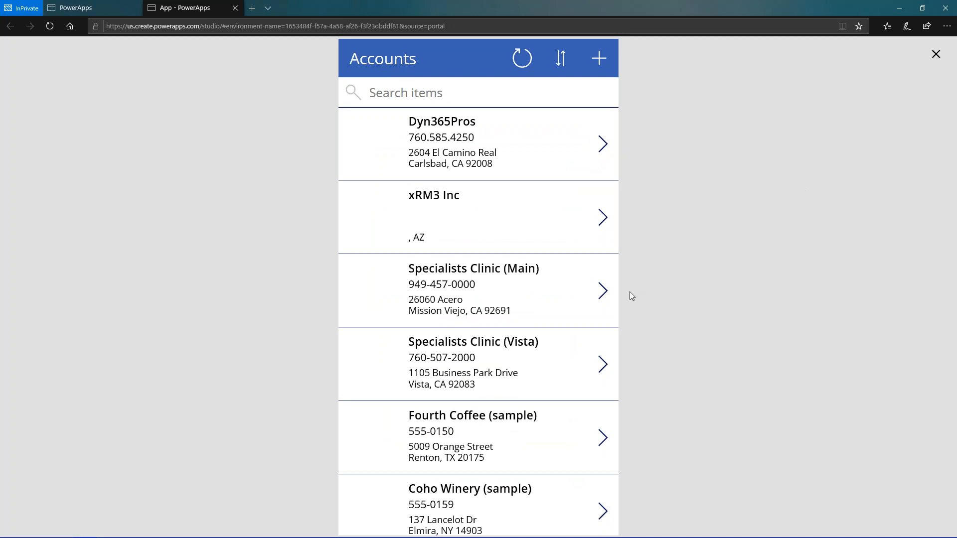
pyautogui.scroll(-15, 551, 329)
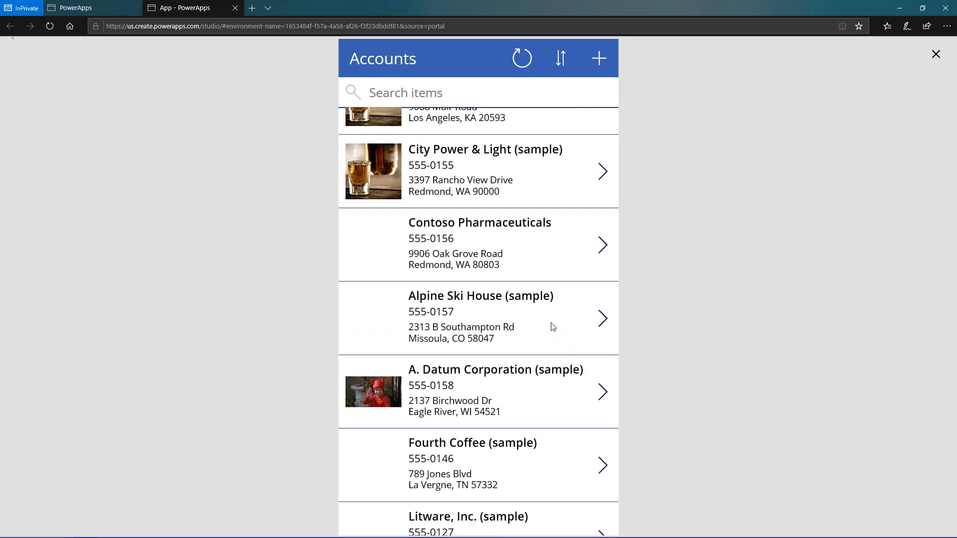
pyautogui.scroll(-4, 553, 327)
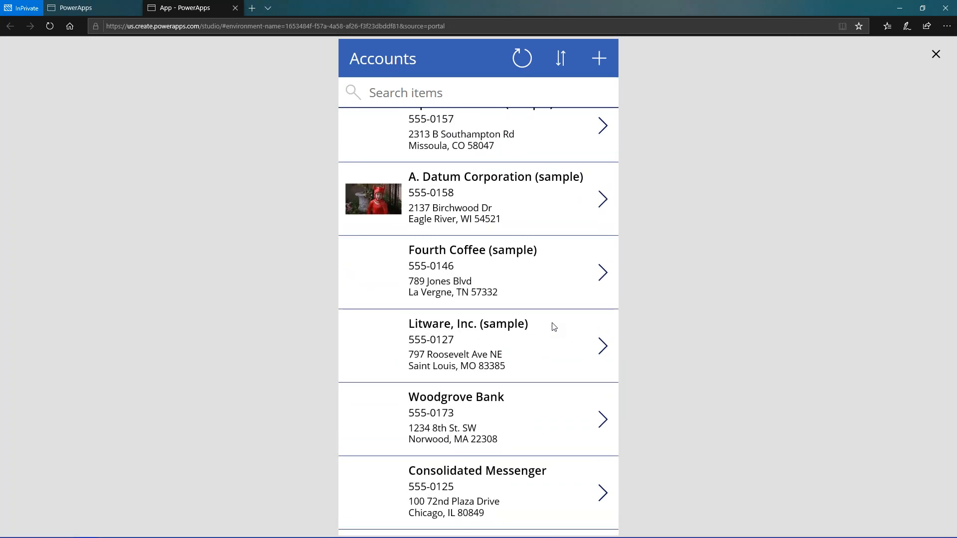
pyautogui.scroll(-1, 554, 327)
pyautogui.scroll(5, 554, 328)
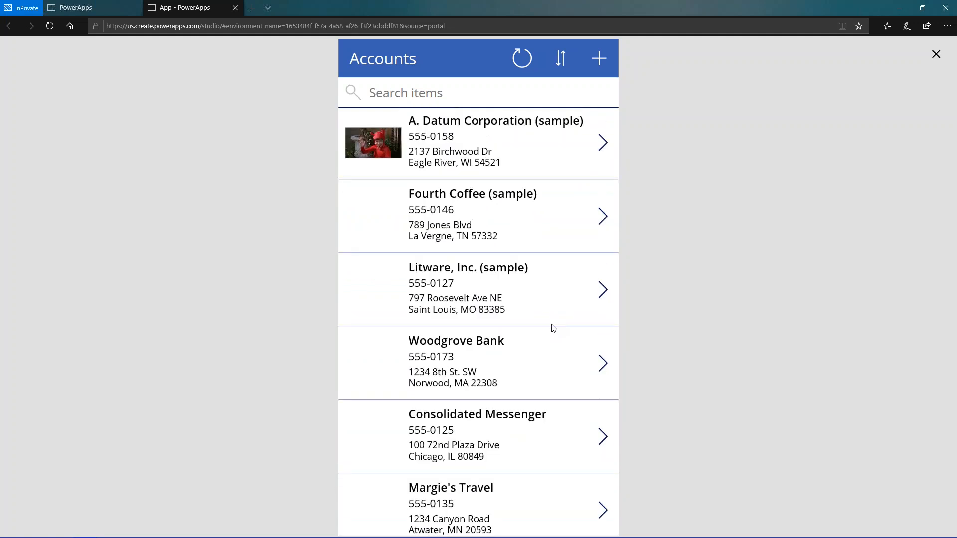
pyautogui.scroll(1, 554, 329)
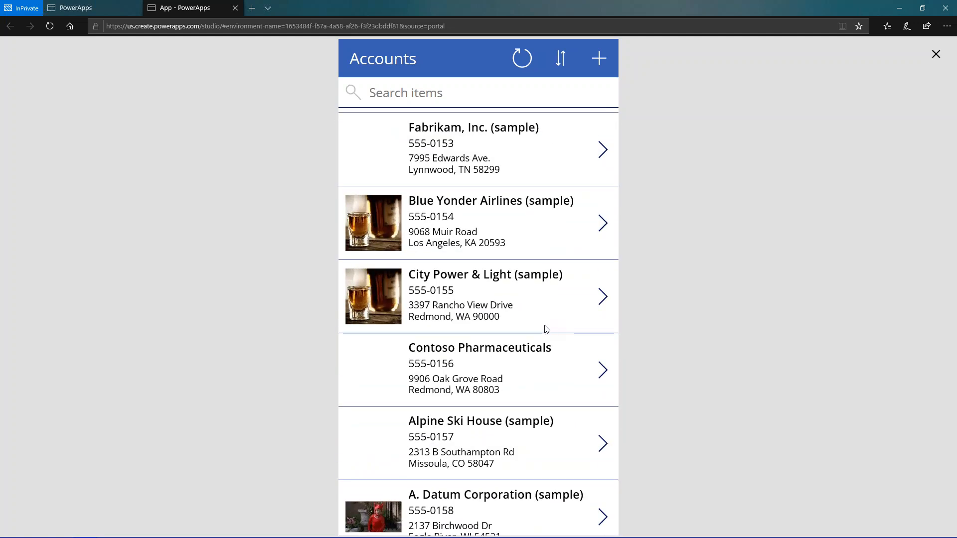
pyautogui.scroll(1, 438, 301)
pyautogui.scroll(2, 436, 301)
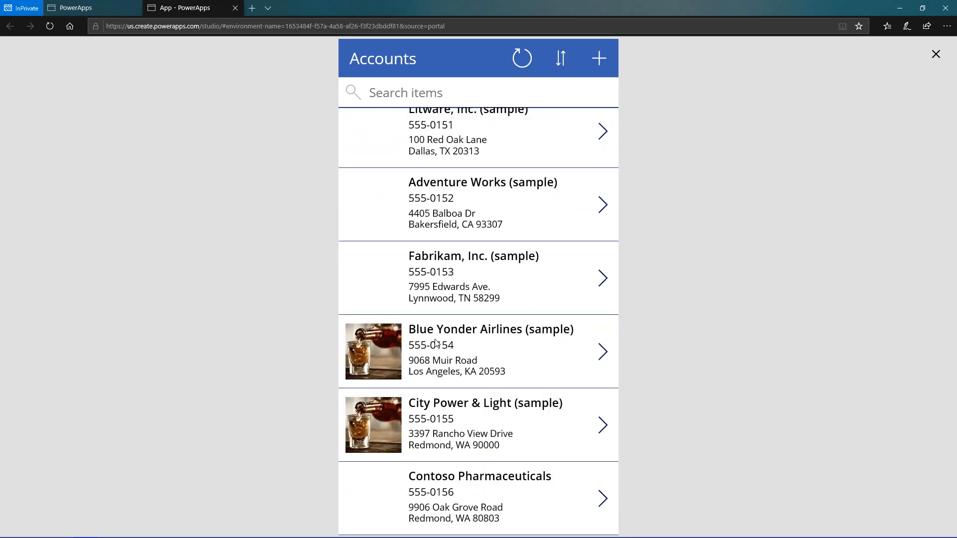
pyautogui.scroll(-6, 437, 329)
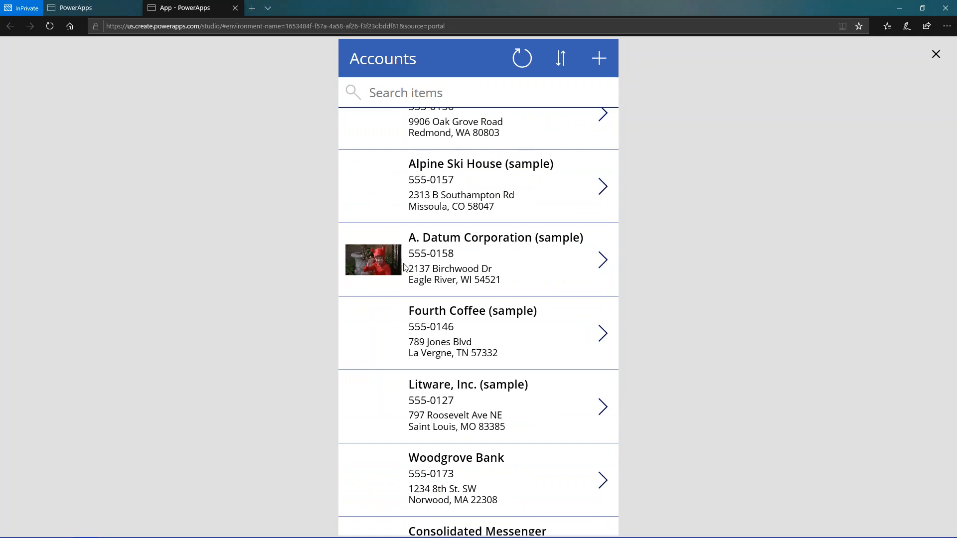
pyautogui.scroll(-2, 414, 273)
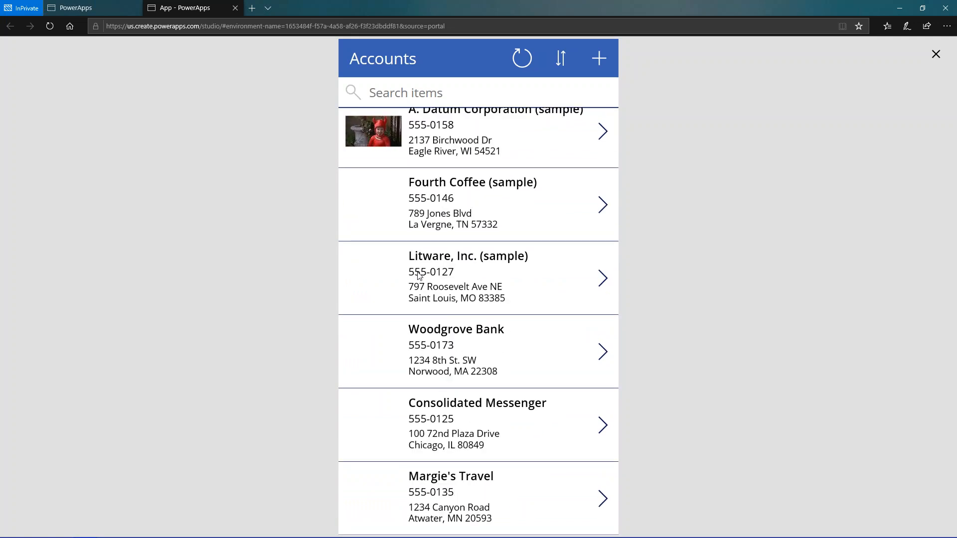
pyautogui.scroll(2, 418, 275)
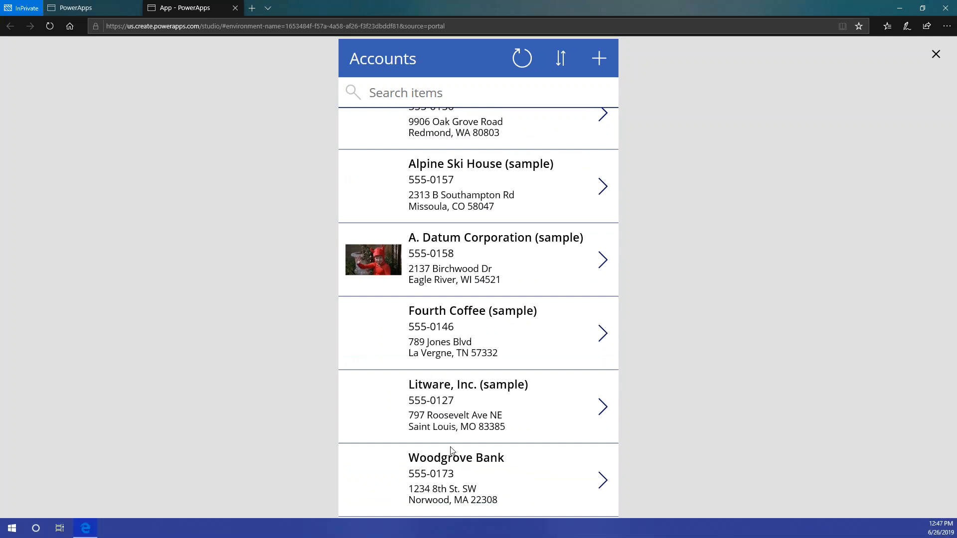
pyautogui.scroll(15, 474, 474)
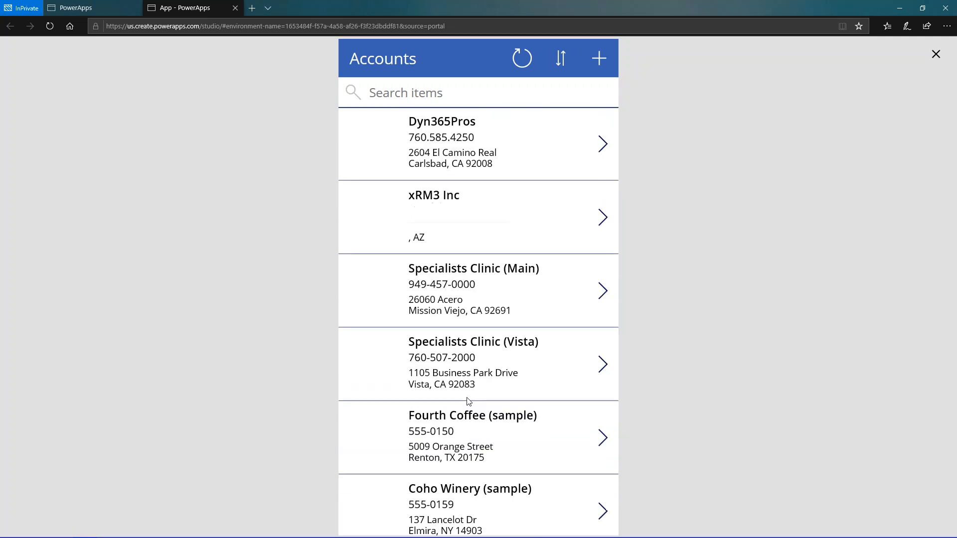
pyautogui.click(936, 56)
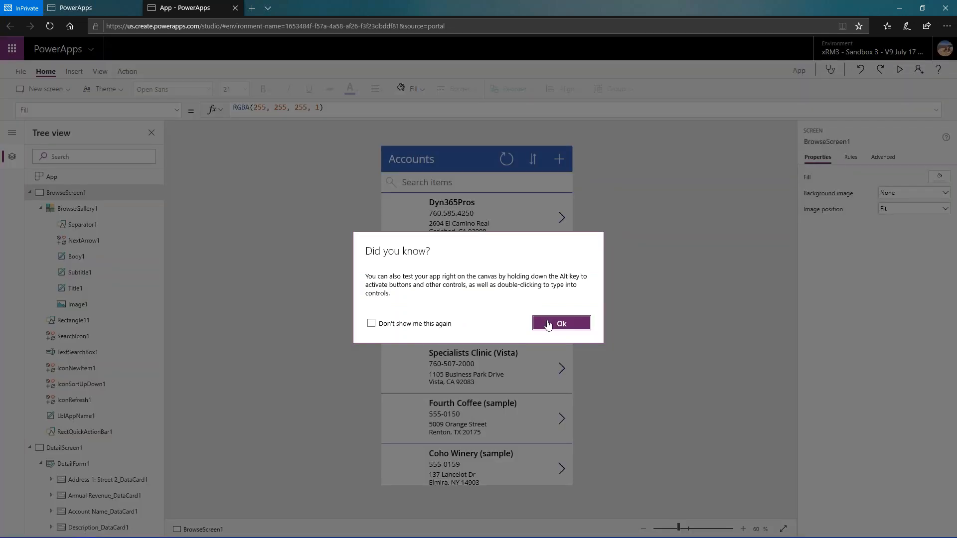
pyautogui.click(550, 326)
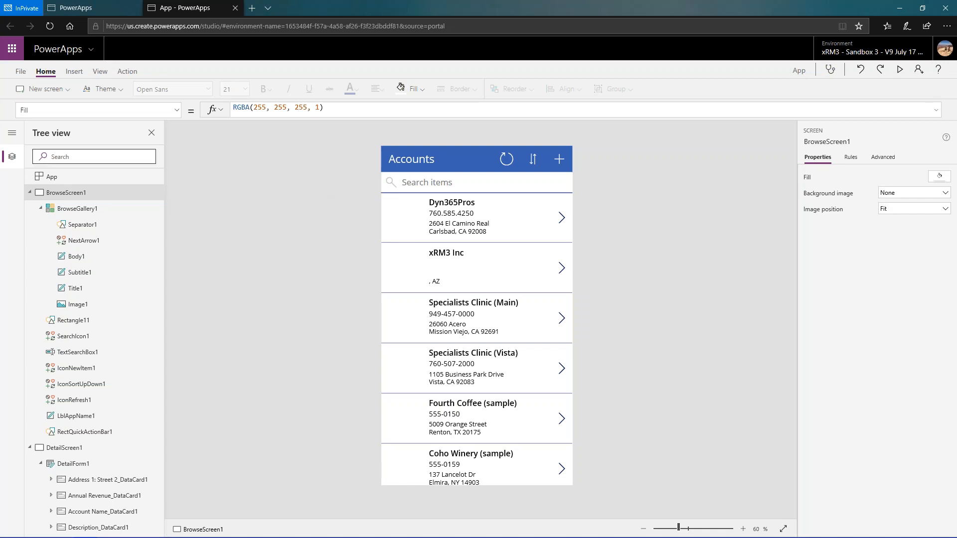
# - Examine the AI Builder, input control and media components available for insertion into BrowseScreen1
pyautogui.click(73, 72)
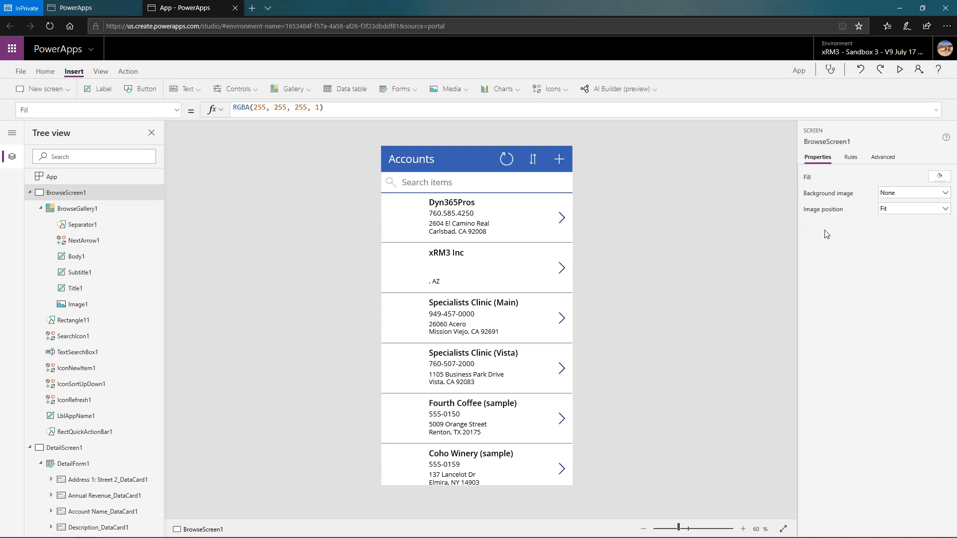
pyautogui.click(655, 91)
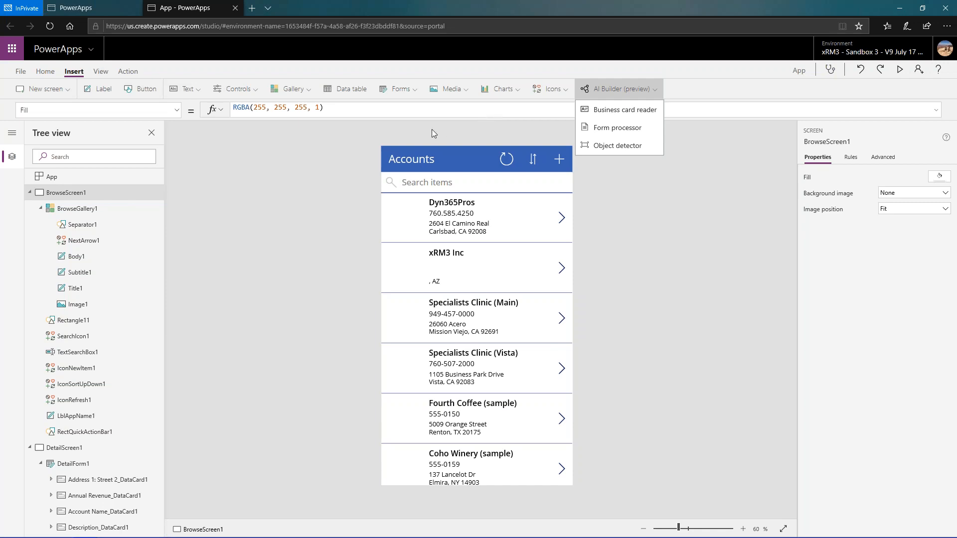
pyautogui.click(258, 92)
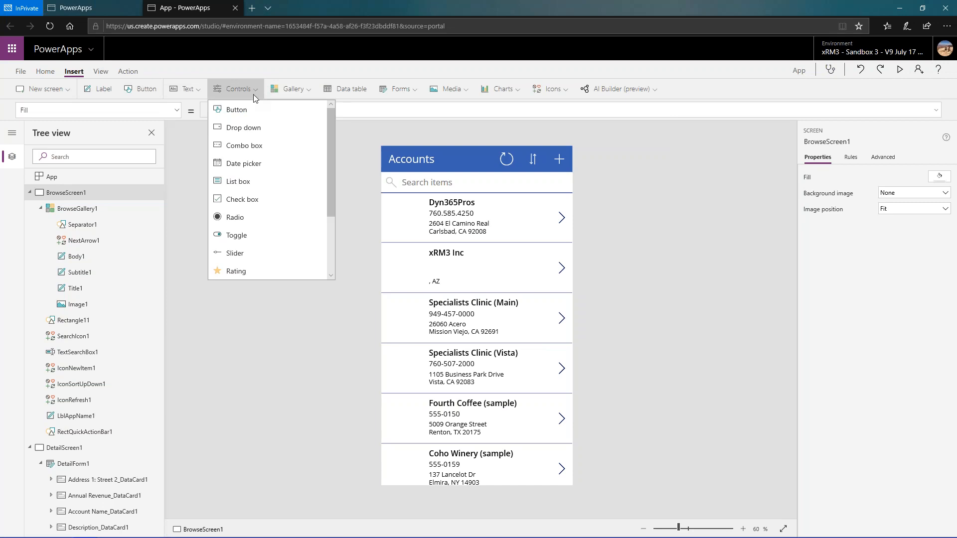
pyautogui.scroll(-3, 280, 149)
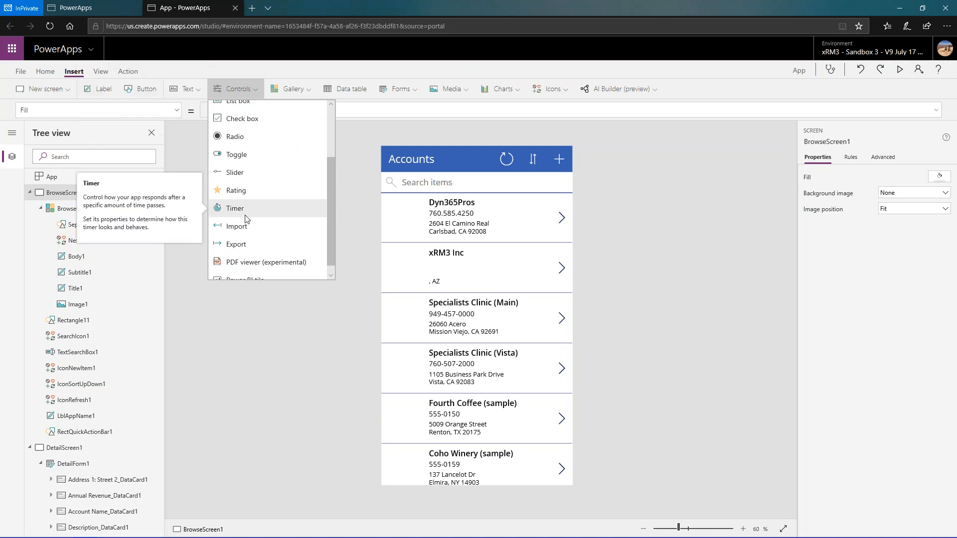
pyautogui.scroll(-1, 245, 219)
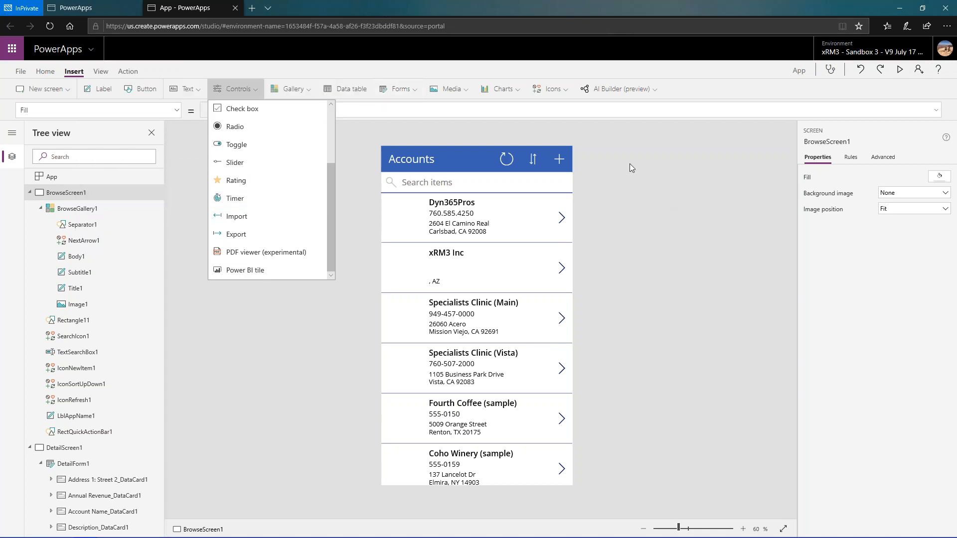
pyautogui.click(466, 94)
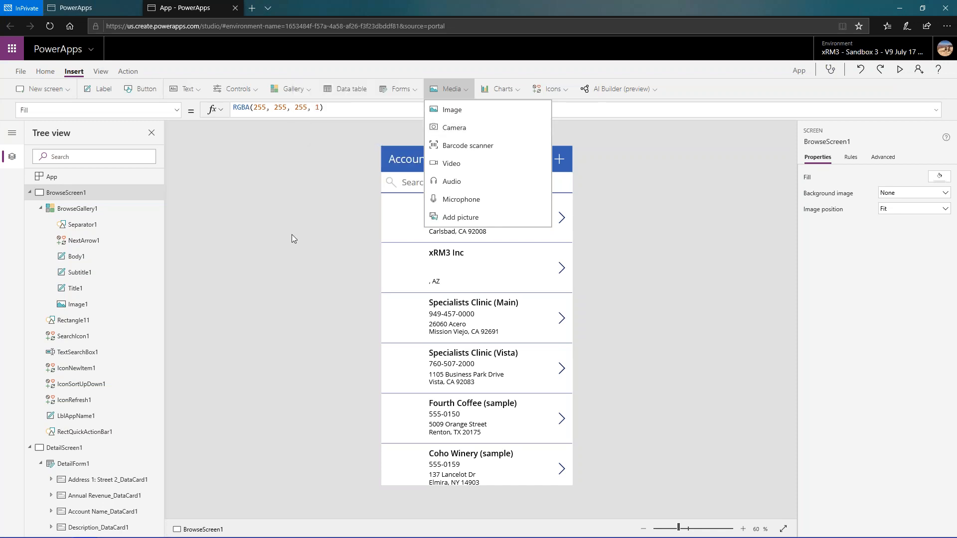
# - Collapse BrowseScreen1, DetailScreen1 and EditScreen1 in the screen hierarchy
pyautogui.click(408, 282)
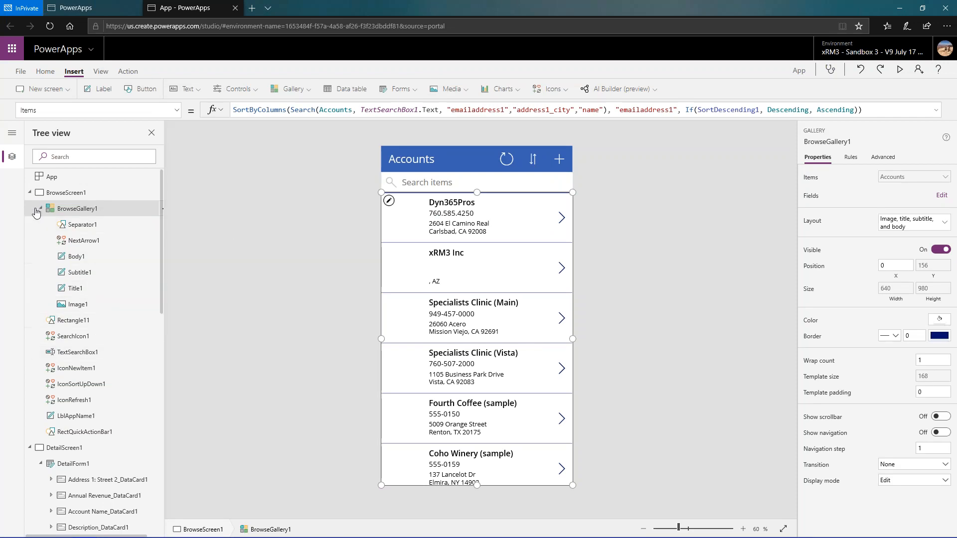
pyautogui.click(29, 193)
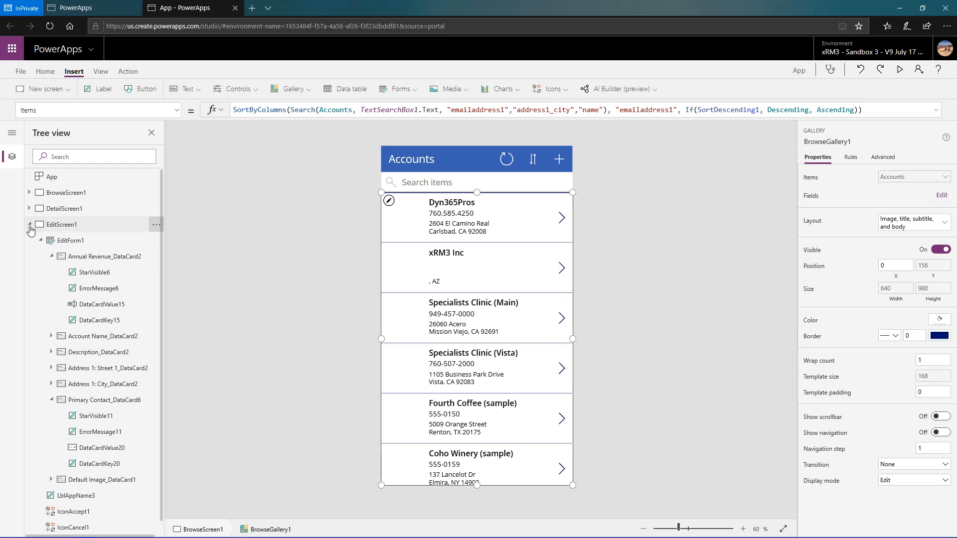
pyautogui.click(30, 225)
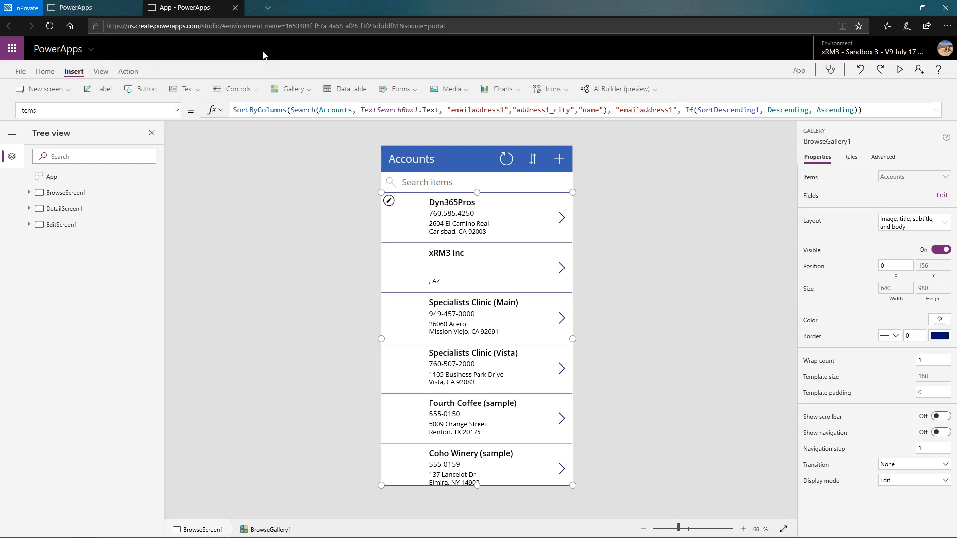
# - Name the app Sales One in the app settings and save it to the cloud
pyautogui.click(21, 72)
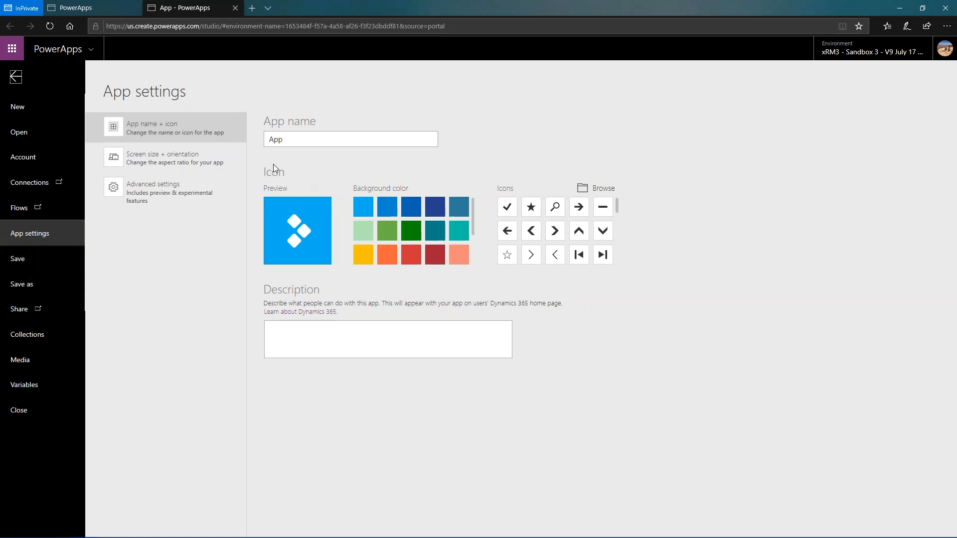
pyautogui.click(306, 144)
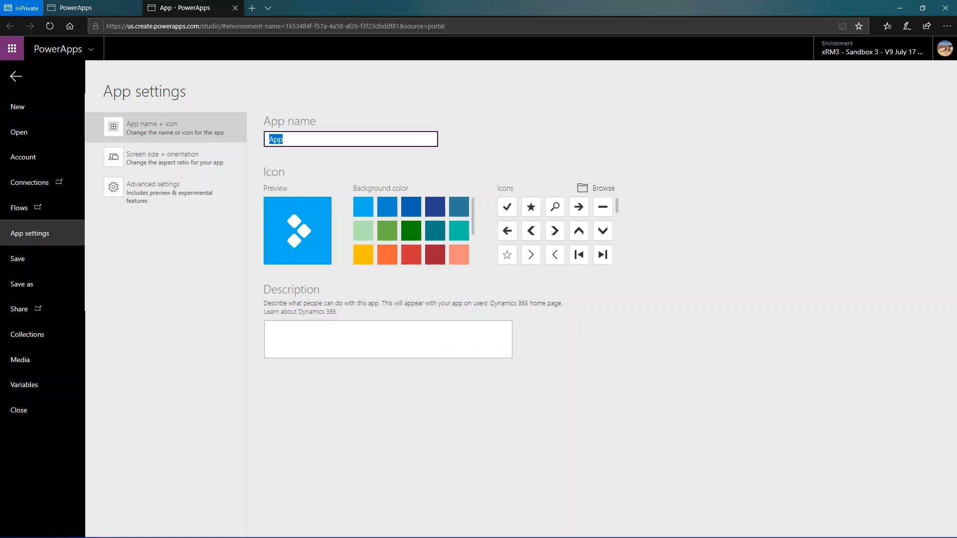
pyautogui.write('Sales One')
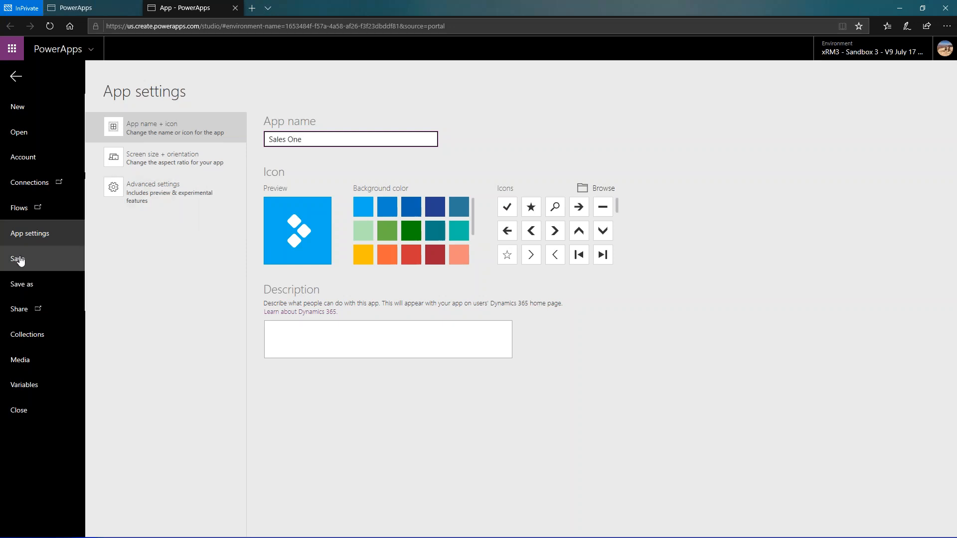
pyautogui.click(19, 259)
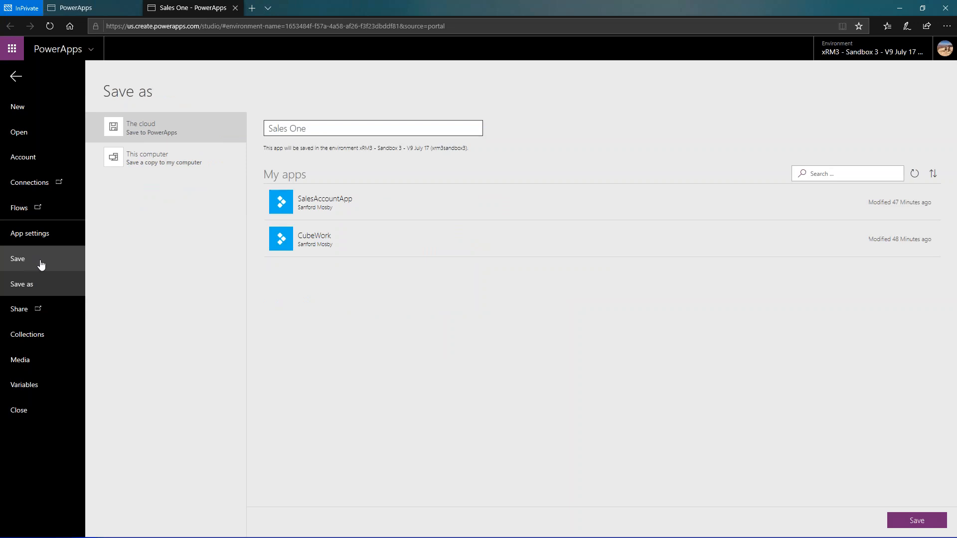
pyautogui.click(928, 520)
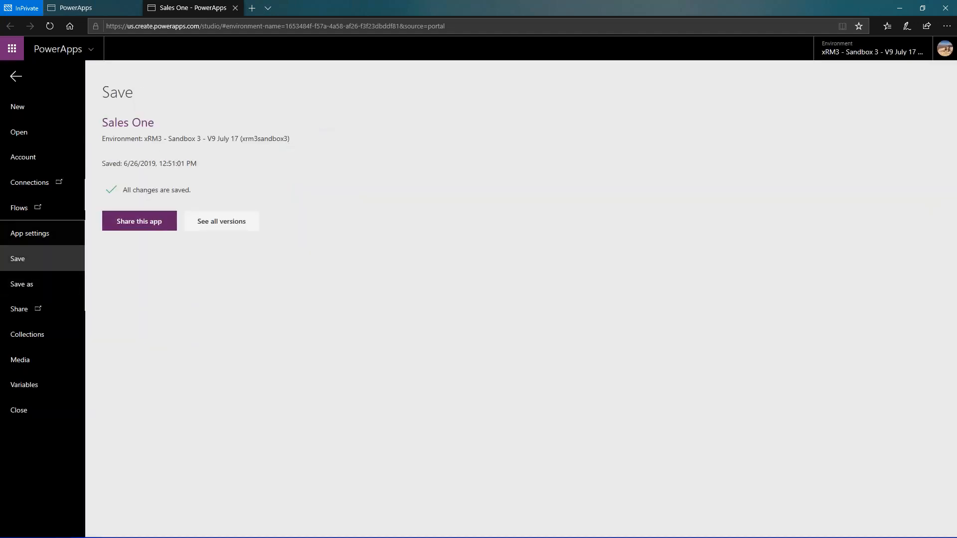
# - Share the Sales One app with two colleagues as regular users, keeping the email invitation enabled
pyautogui.click(133, 222)
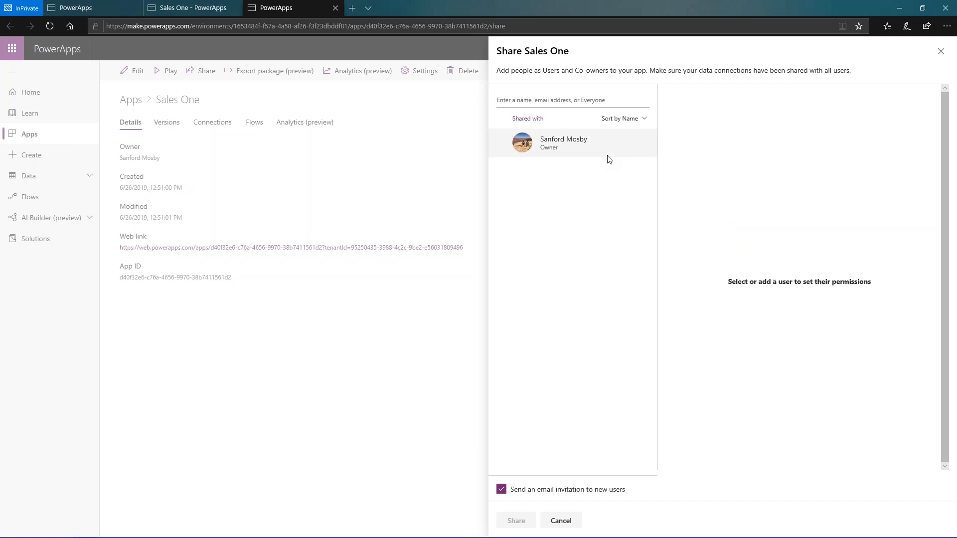
pyautogui.click(580, 102)
pyautogui.write('Mar')
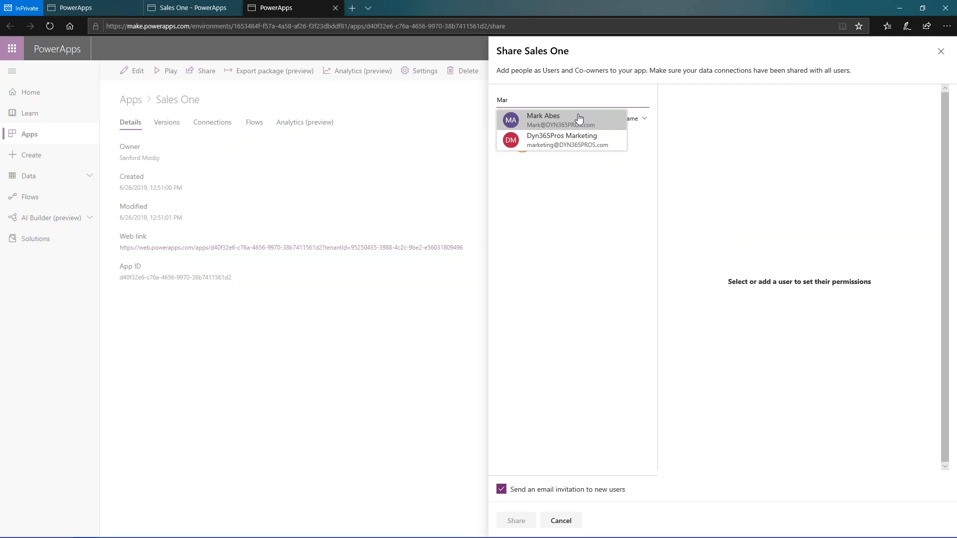
pyautogui.click(577, 120)
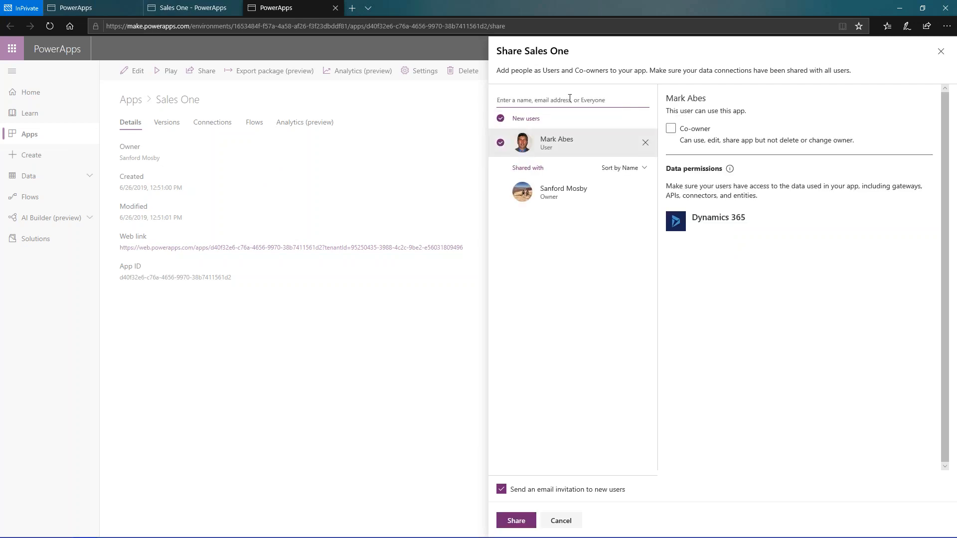
pyautogui.write('Ken')
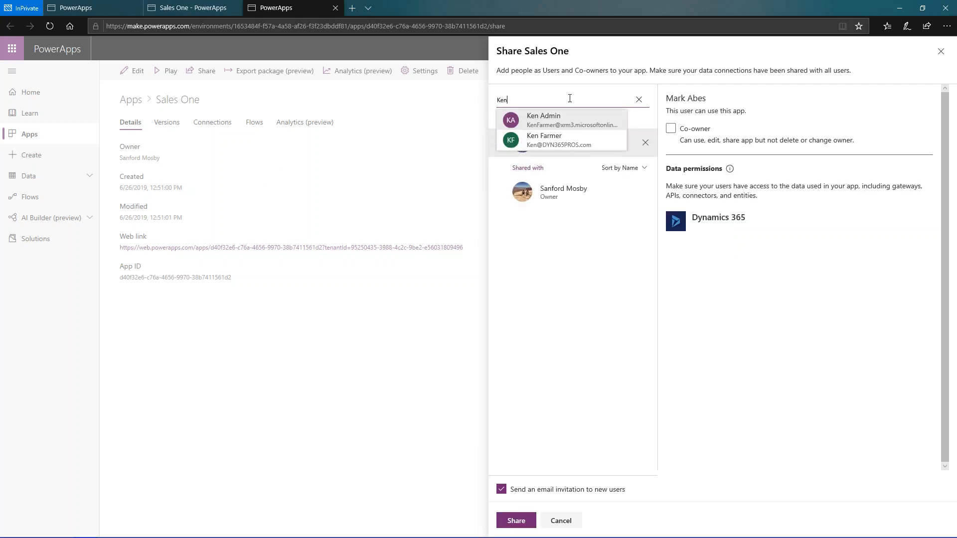
pyautogui.click(576, 140)
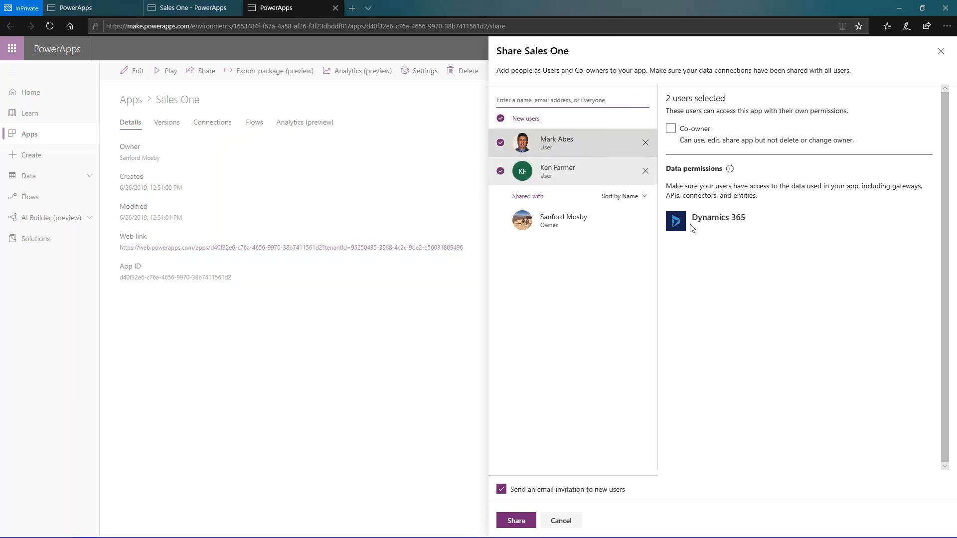
pyautogui.click(519, 522)
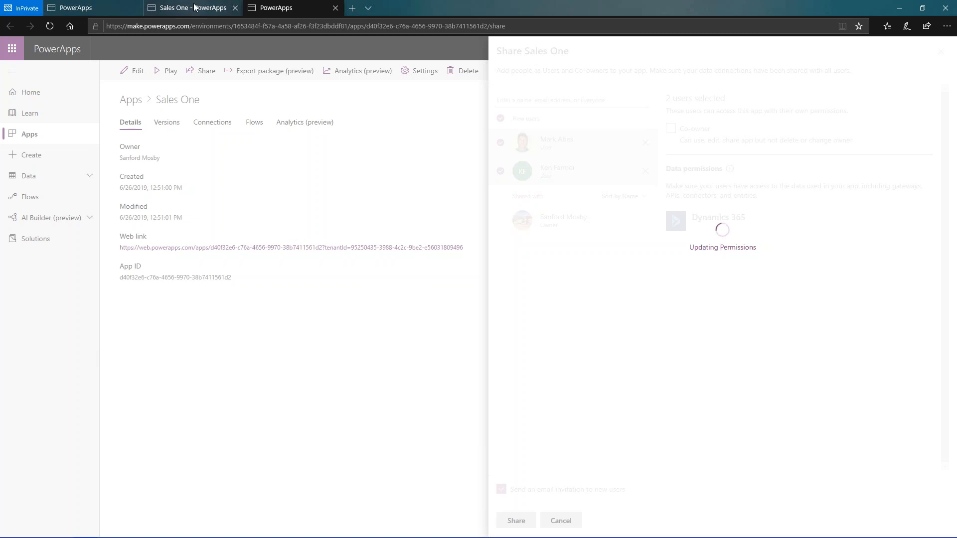
# - Return to the apps list in the PowerApps portal and switch its environment to xRM3, Inc. (xrm3inc)
pyautogui.moveTo(180, 12)
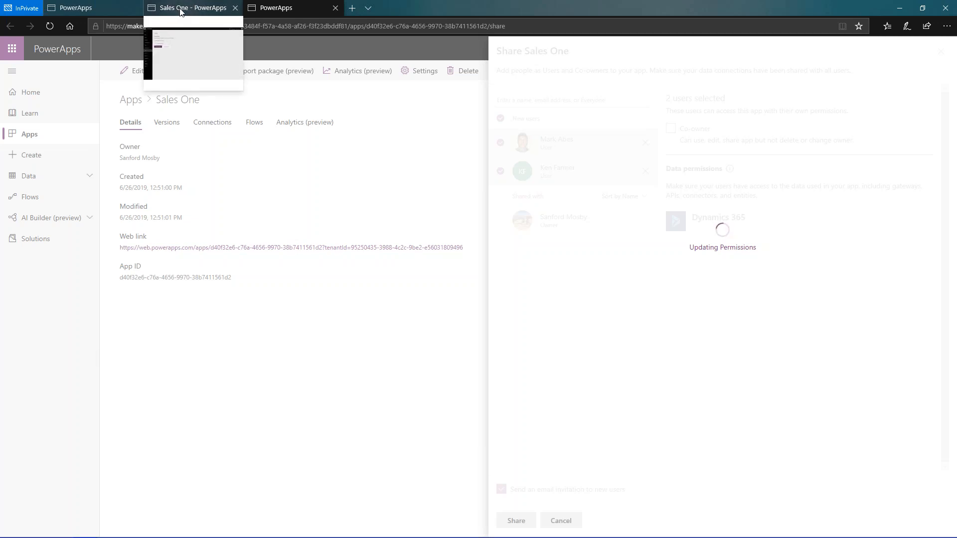
pyautogui.moveTo(111, 13)
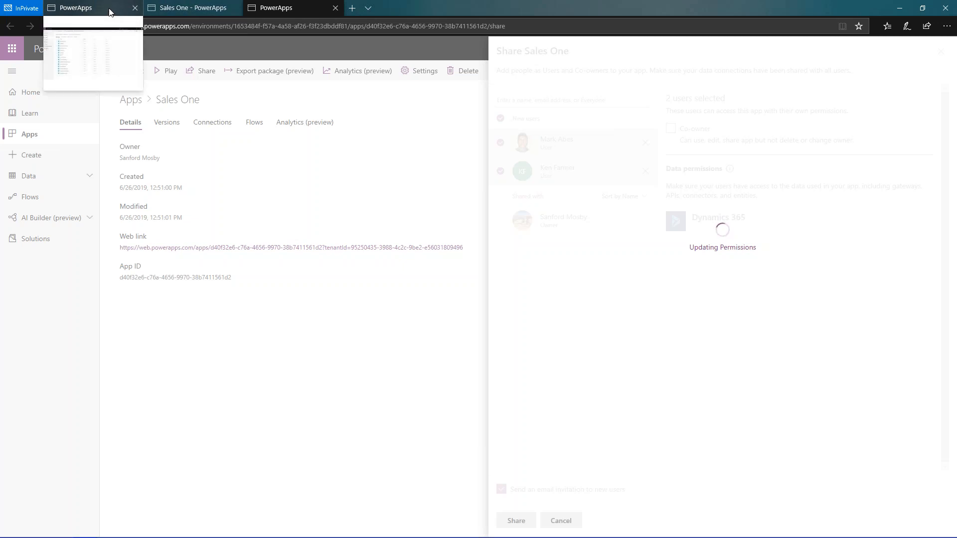
pyautogui.click(109, 9)
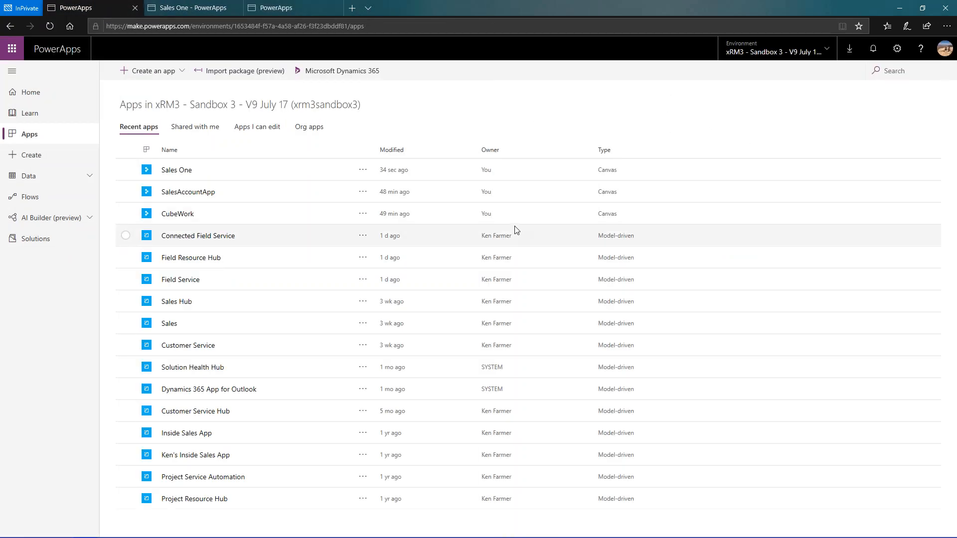
pyautogui.click(827, 50)
pyautogui.click(779, 164)
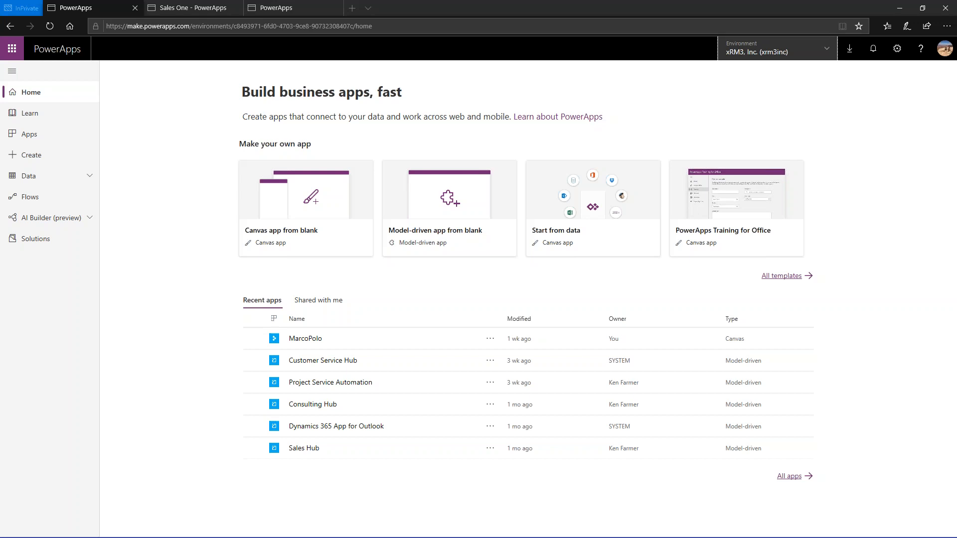
# - Return to the Sales One editor and examine the OnSelect formulas of the refresh, sort and new-item icons in BrowseScreen1's header
pyautogui.click(203, 7)
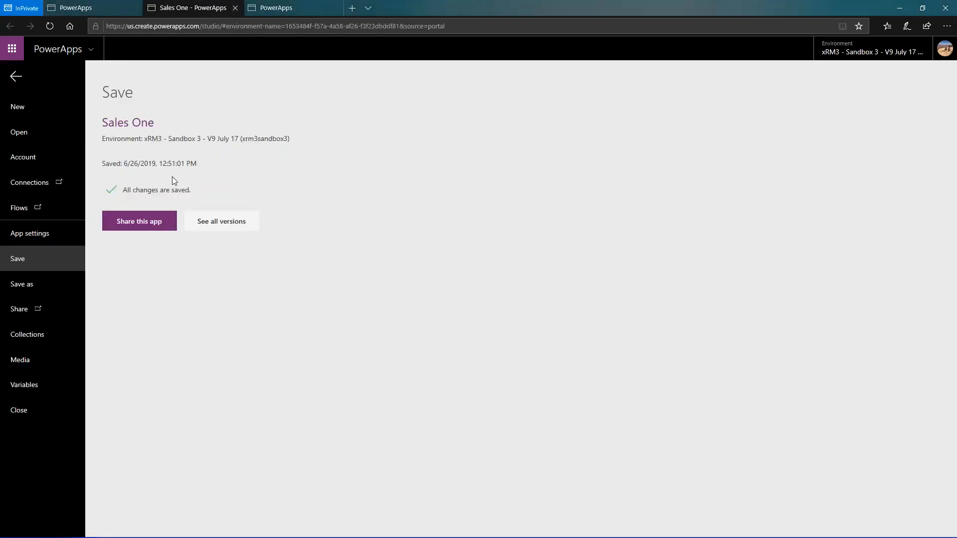
pyautogui.click(19, 78)
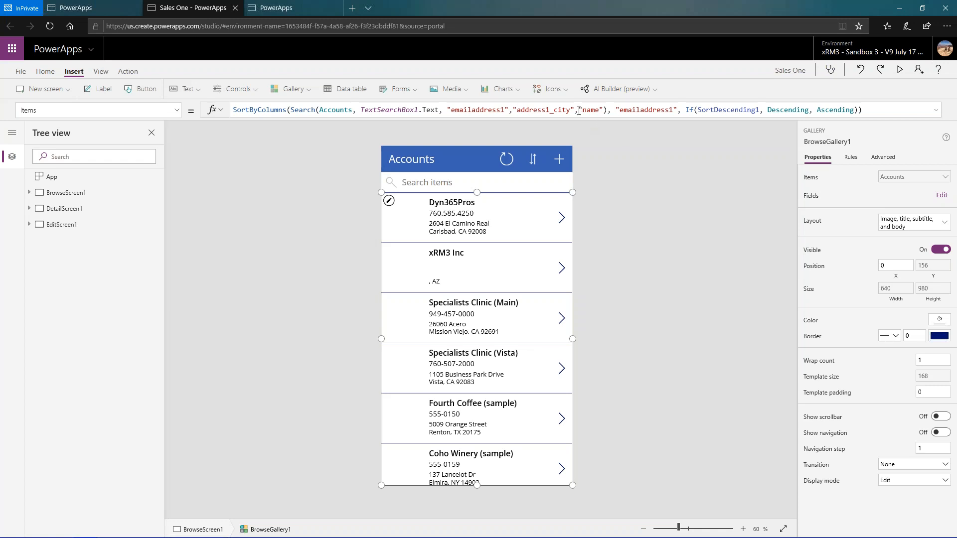
pyautogui.click(513, 163)
pyautogui.click(533, 166)
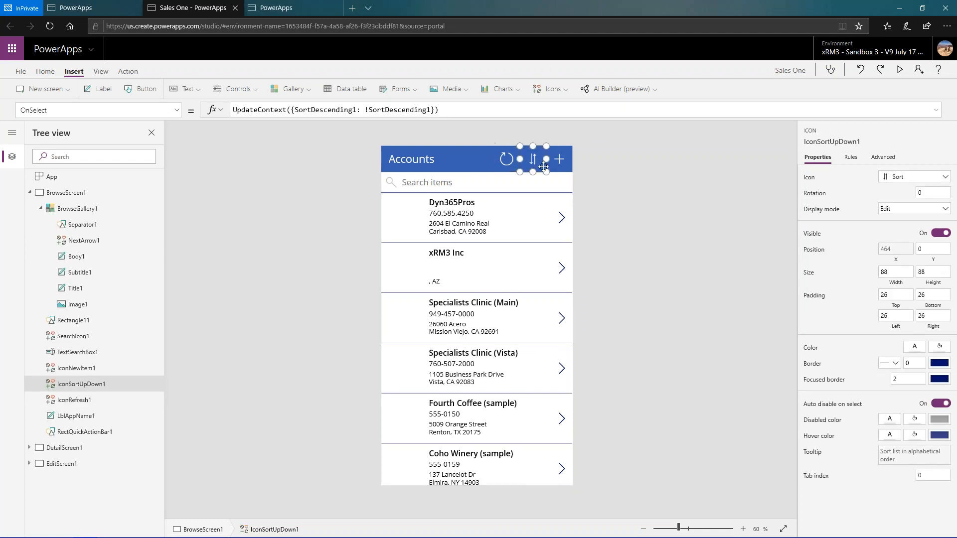
pyautogui.click(560, 161)
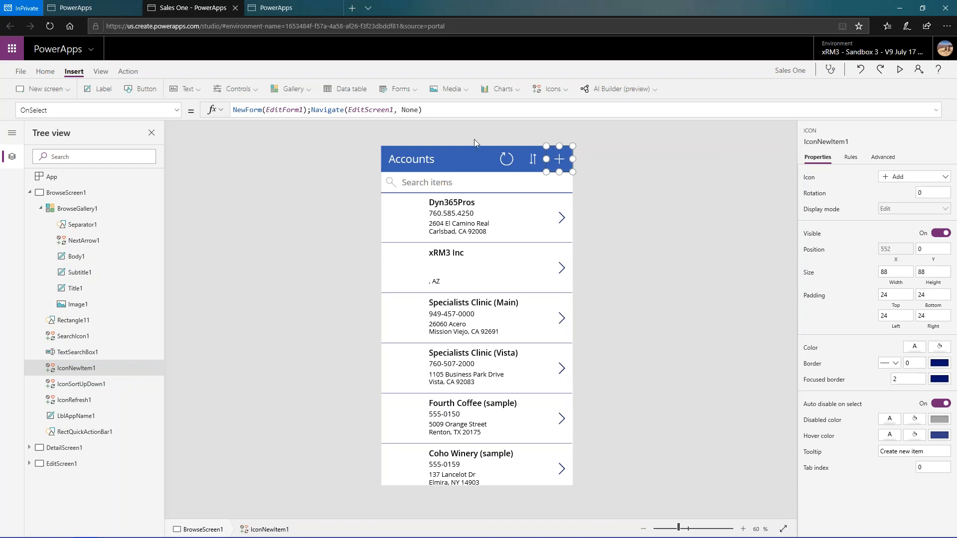
pyautogui.click(435, 110)
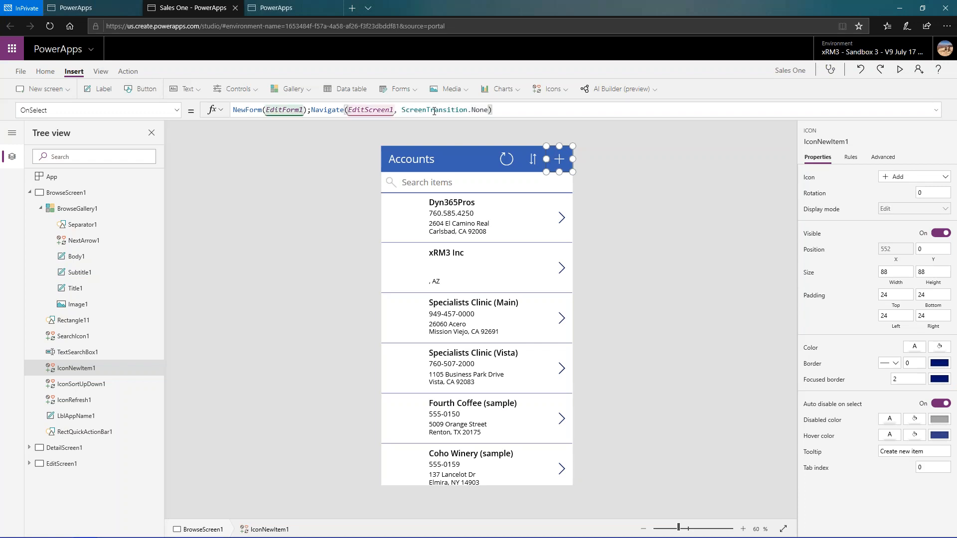